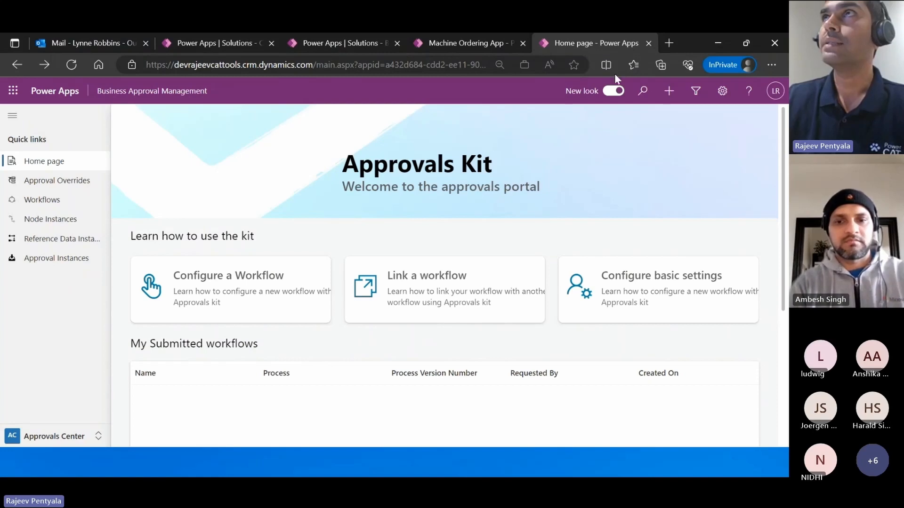
- View the Machine Ordering App's product catalogue, then return to the Approvals Kit home page
left_click(195, 43)
left_click(466, 43)
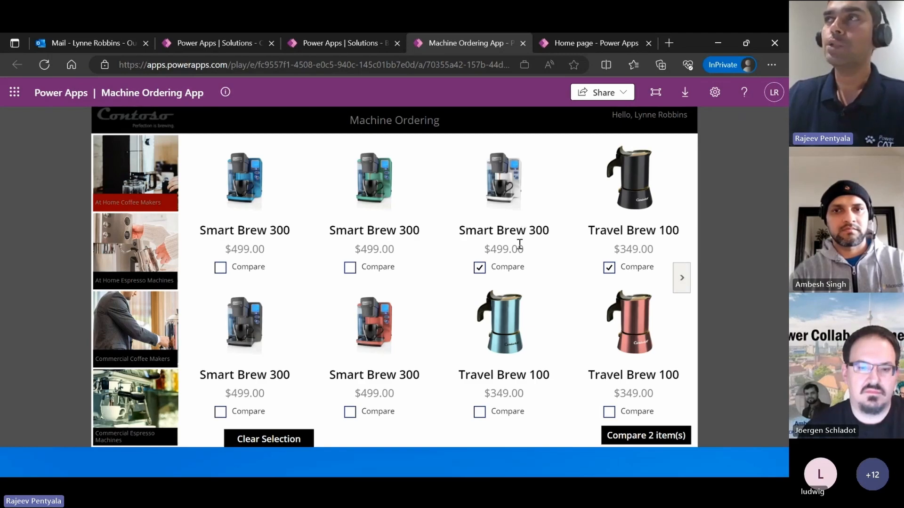
left_click(598, 42)
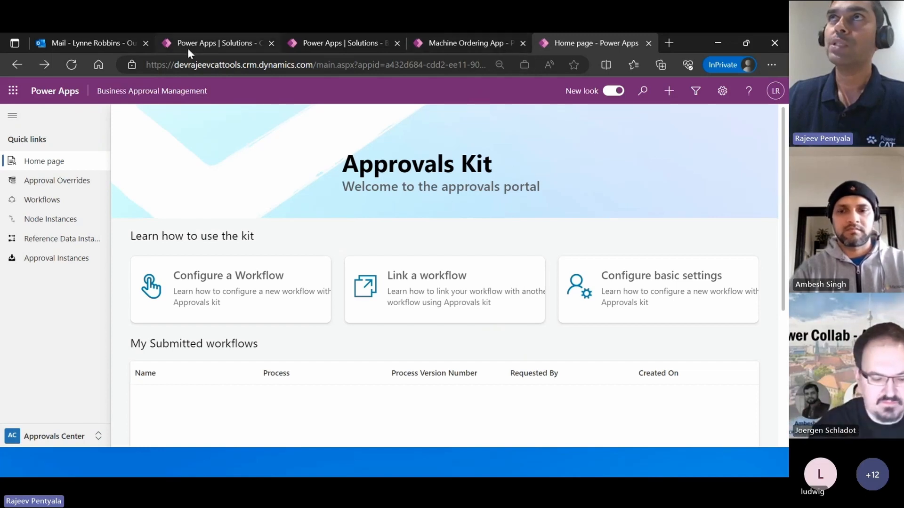
- Review the Contoso Coffee solution with its Machine Ordering App, and the Business Approval Kit solution with its portal home page
left_click(200, 42)
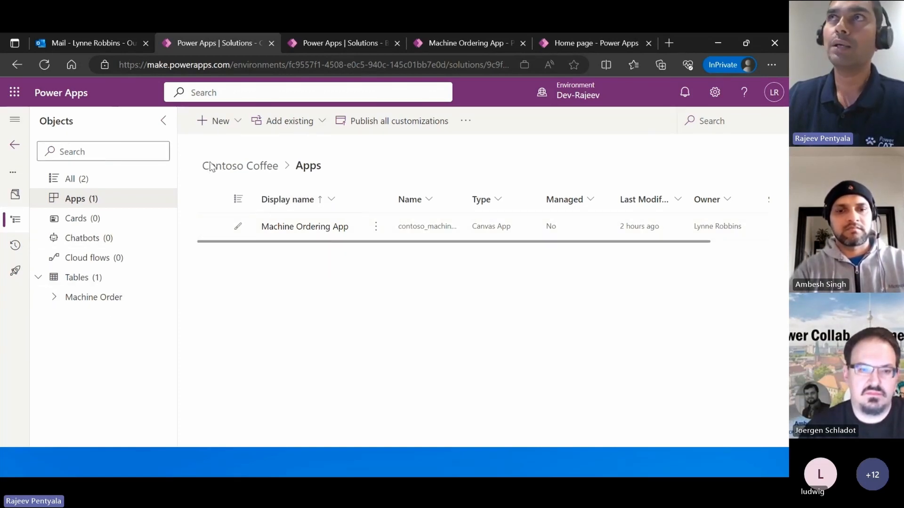
left_click_drag(201, 166, 278, 171)
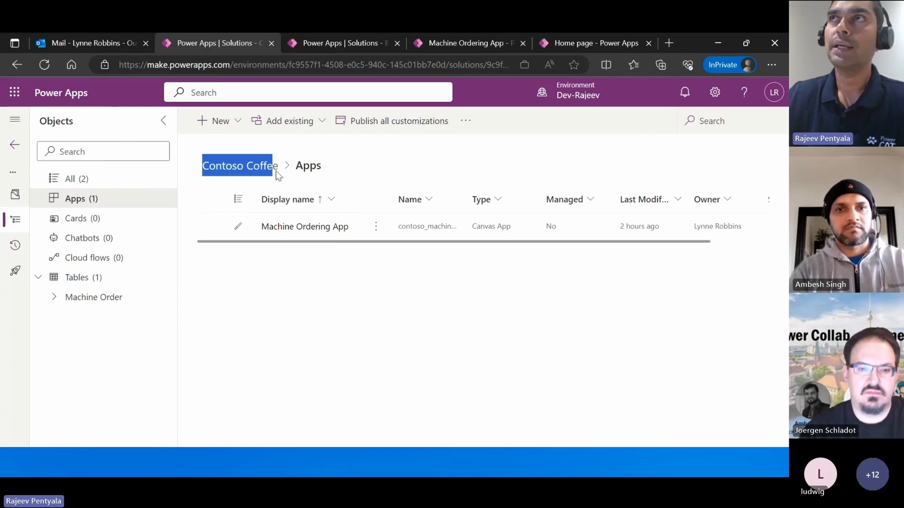
left_click(244, 299)
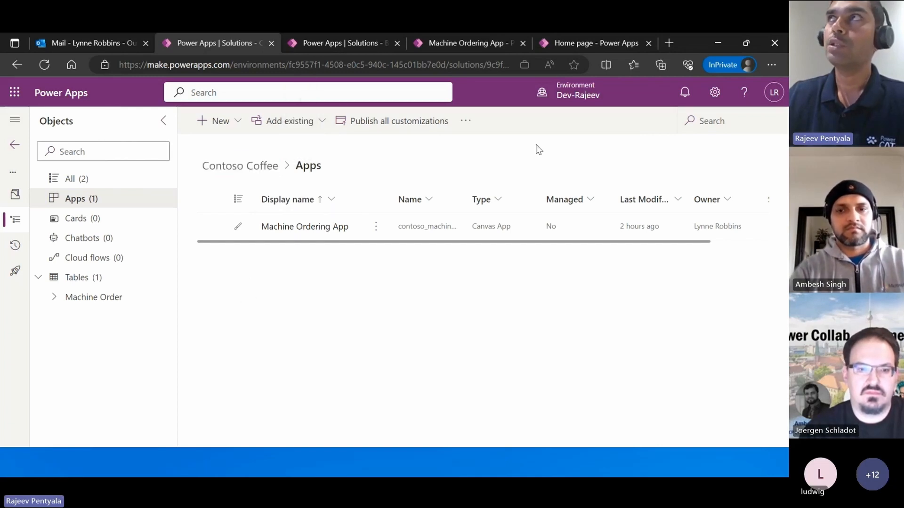
left_click(493, 41)
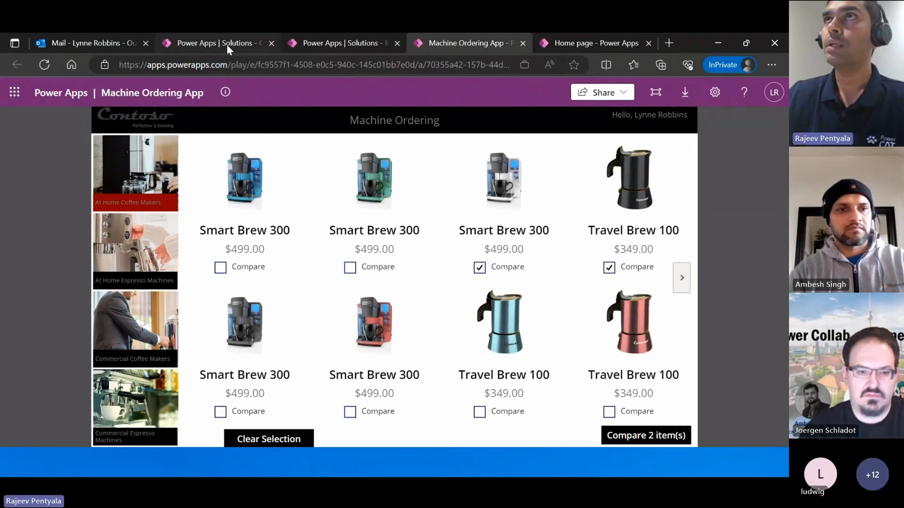
left_click(304, 42)
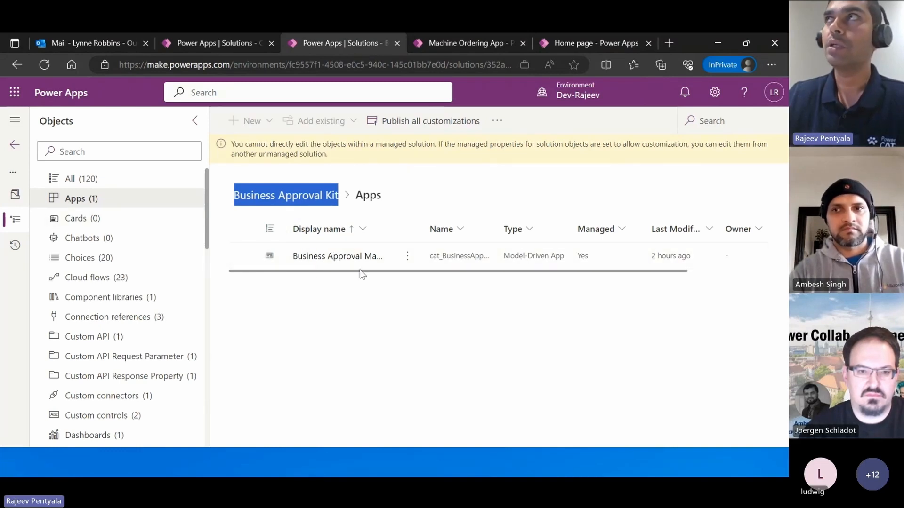
left_click(585, 43)
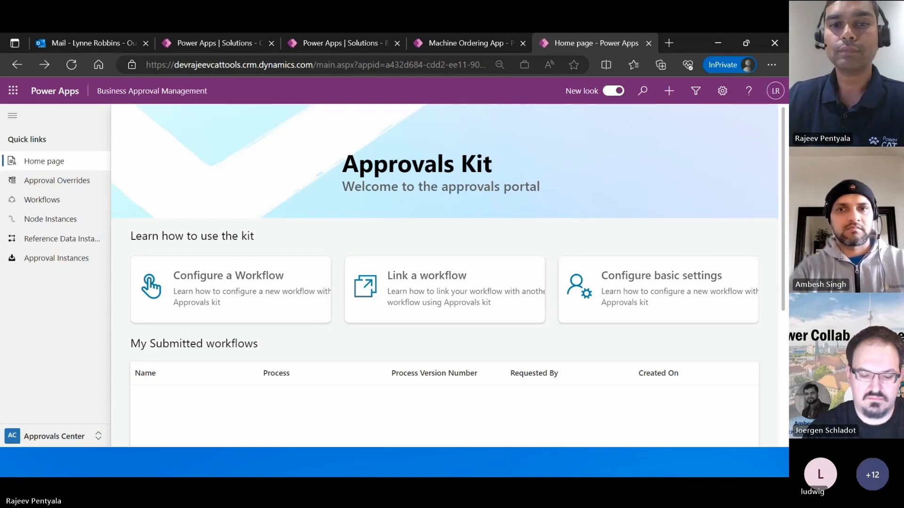
- Switch to the Microsoft Learn browser window and open the workshop unit "Import the Contoso Coffee solution" to review its import instructions
key("alt+Tab")
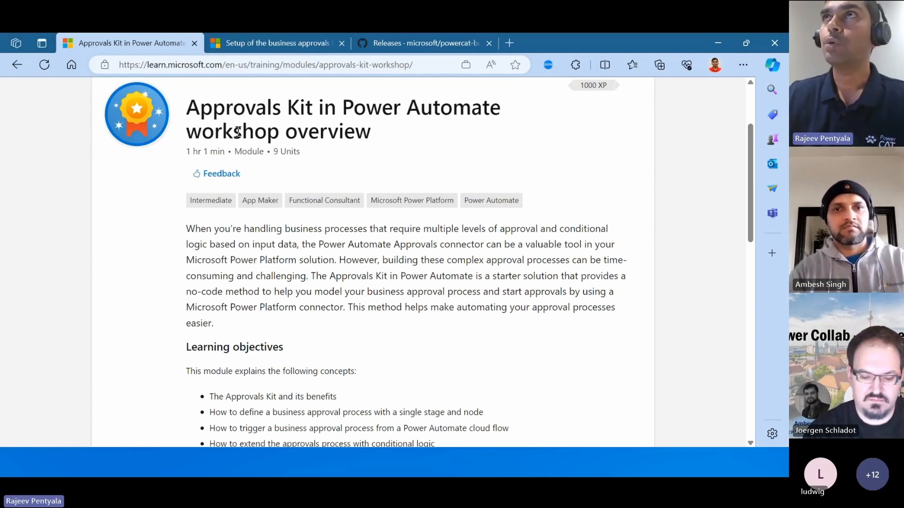
scroll(334, 323, "up", 2)
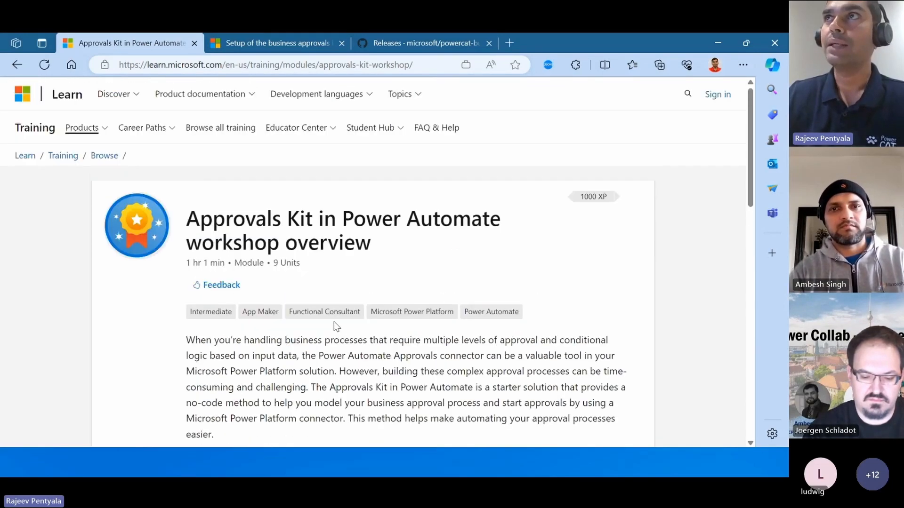
scroll(334, 323, "down", 3)
scroll(334, 321, "down", 7)
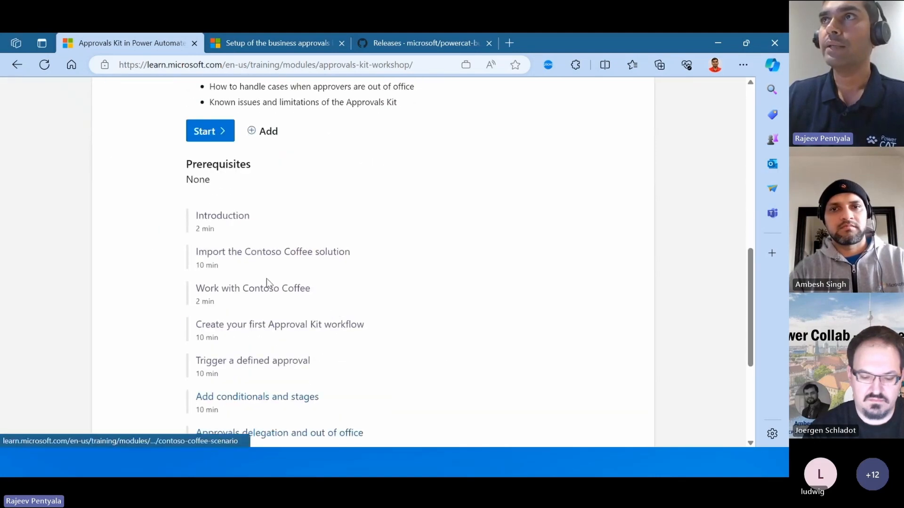
left_click(261, 255)
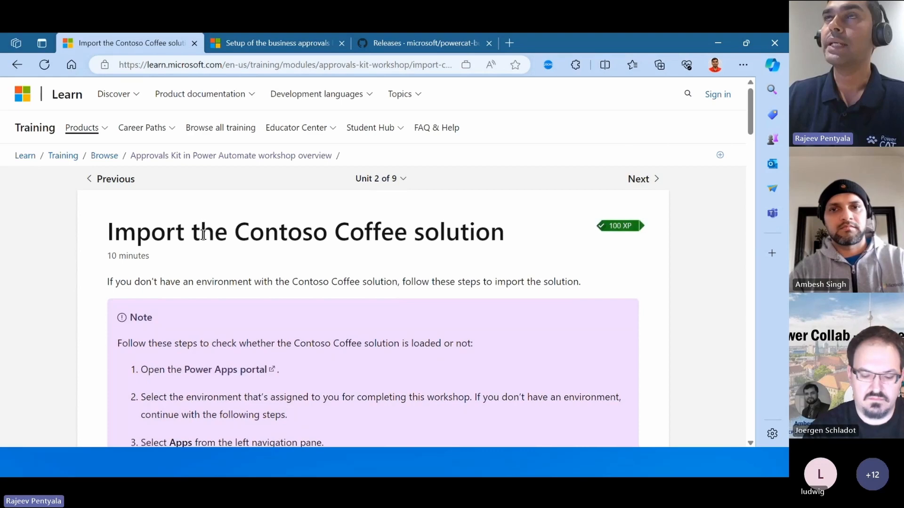
scroll(207, 254, "down", 3)
scroll(208, 254, "down", 14)
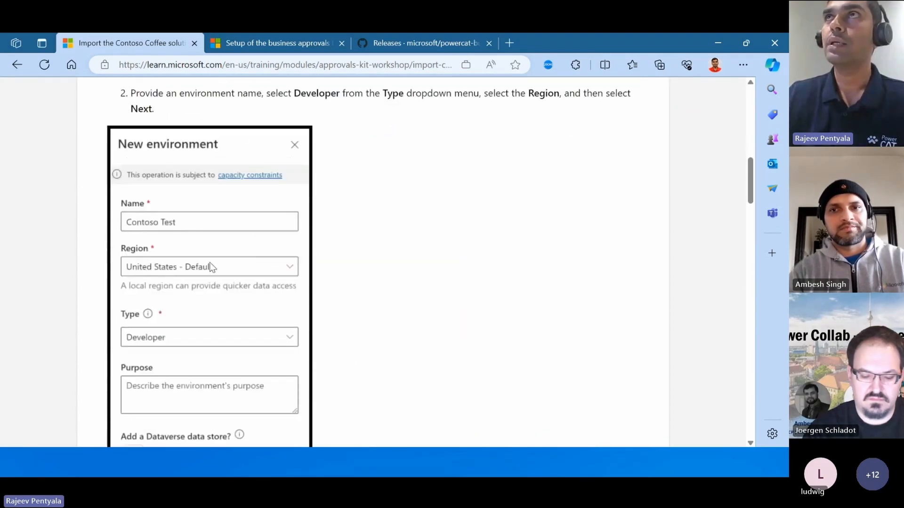
scroll(210, 276, "down", 10)
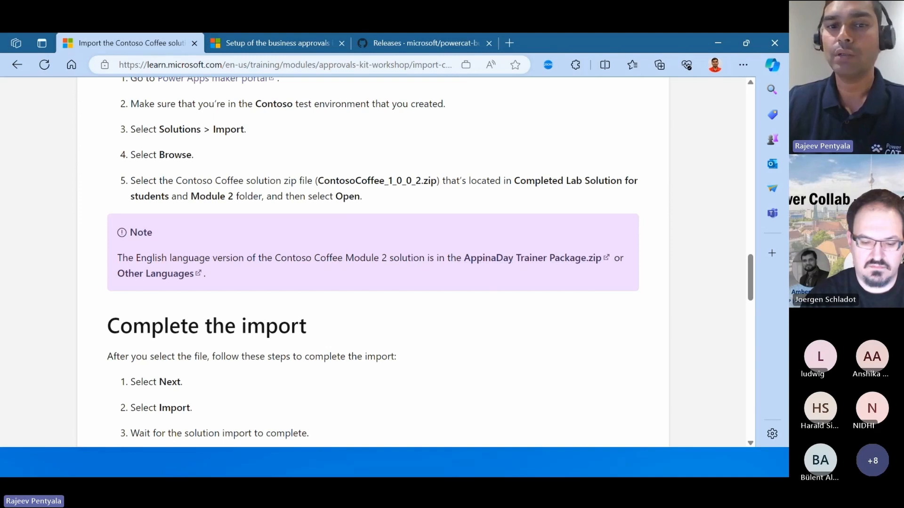
- In File Explorer, select ContosoCoffee_1_0_0_2.zip in the trainer package's Module 2 folder under Completed Lab Solution for students
key("alt+Tab")
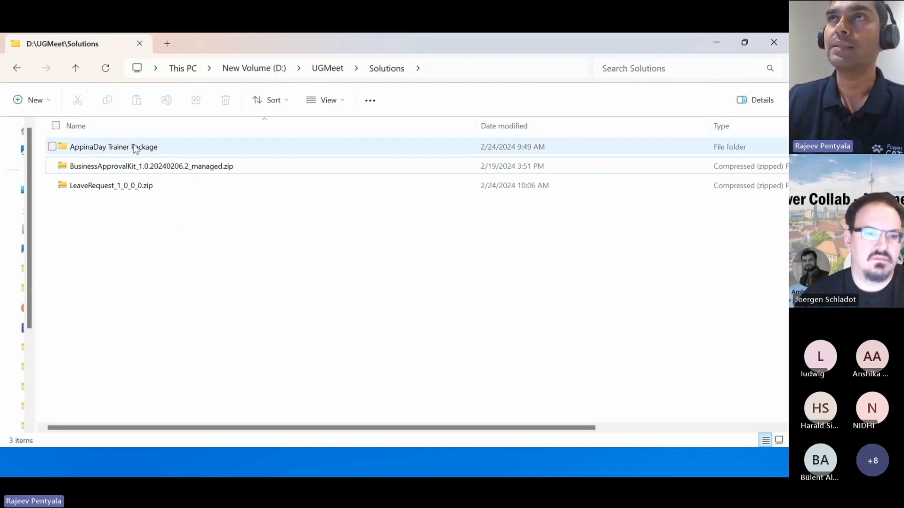
double_click(149, 149)
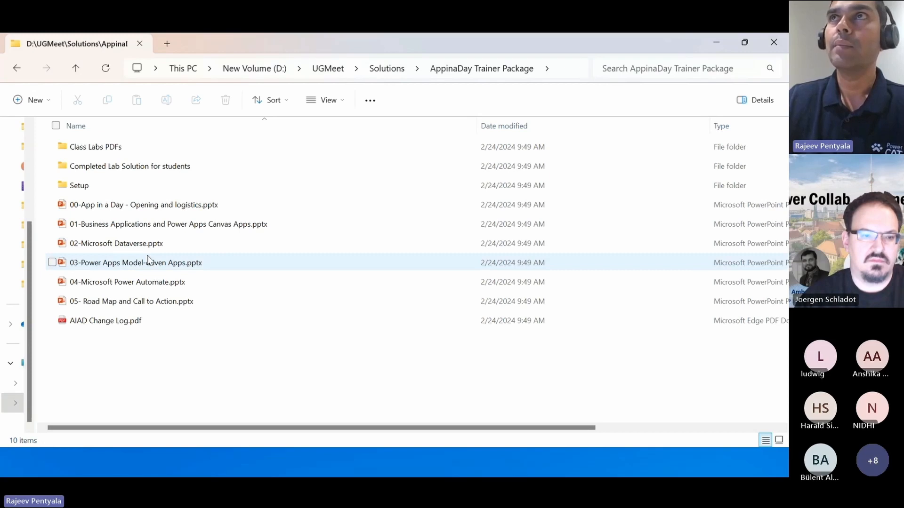
double_click(133, 171)
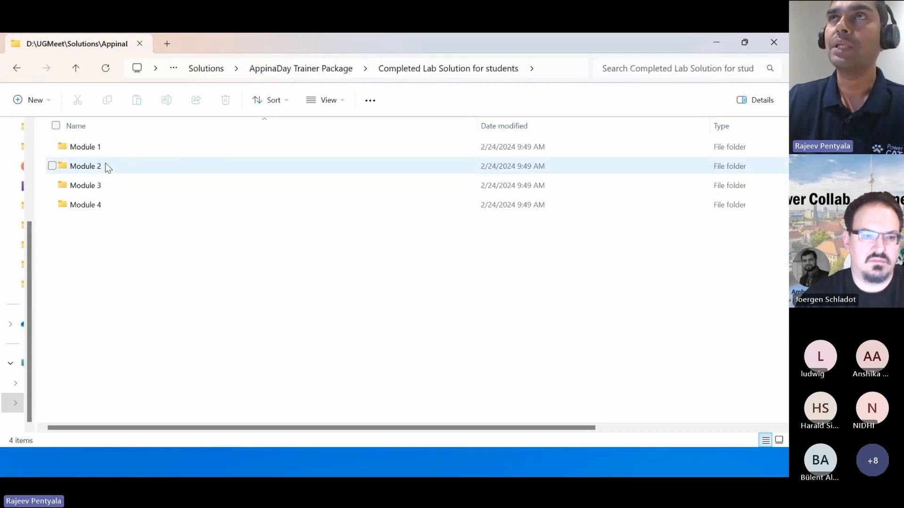
left_click(88, 168)
double_click(88, 165)
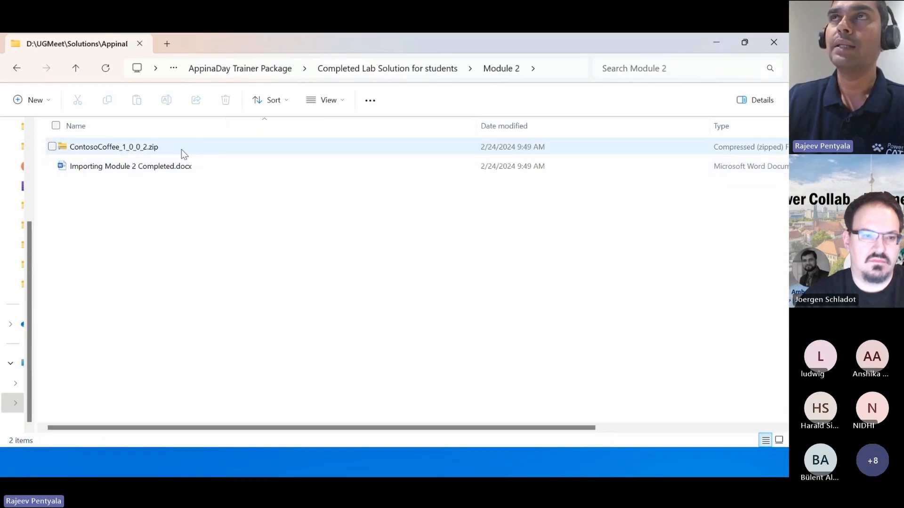
left_click(90, 150)
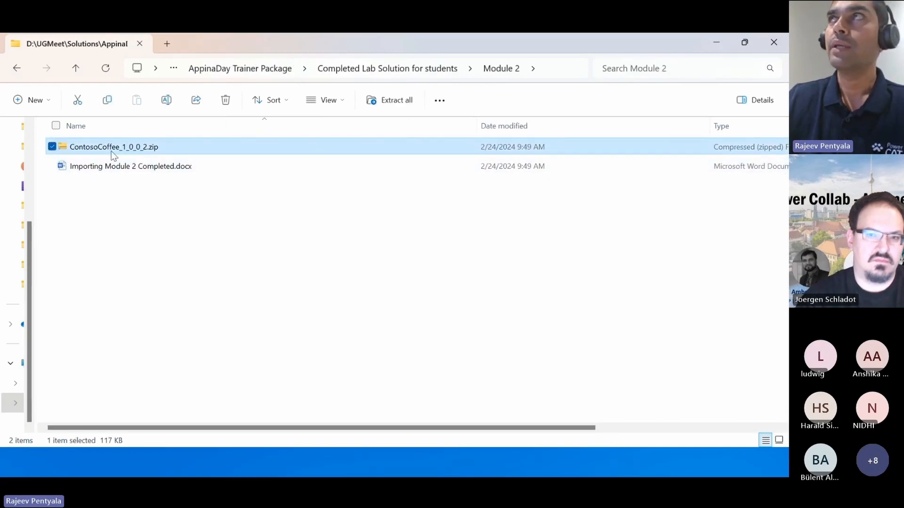
- Return to the Learn unit and review its sections on completing the import, playing the Machine Ordering app and troubleshooting
left_click(714, 42)
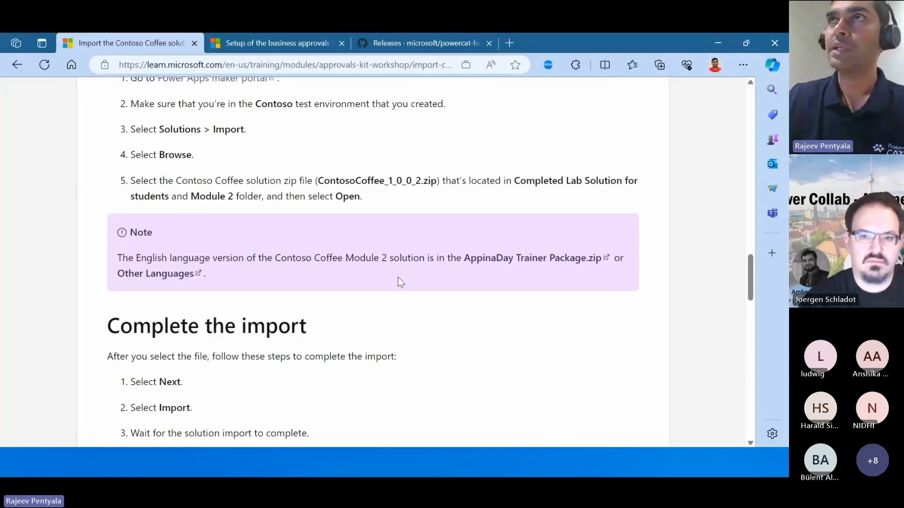
scroll(398, 278, "up", 2)
scroll(400, 277, "down", 10)
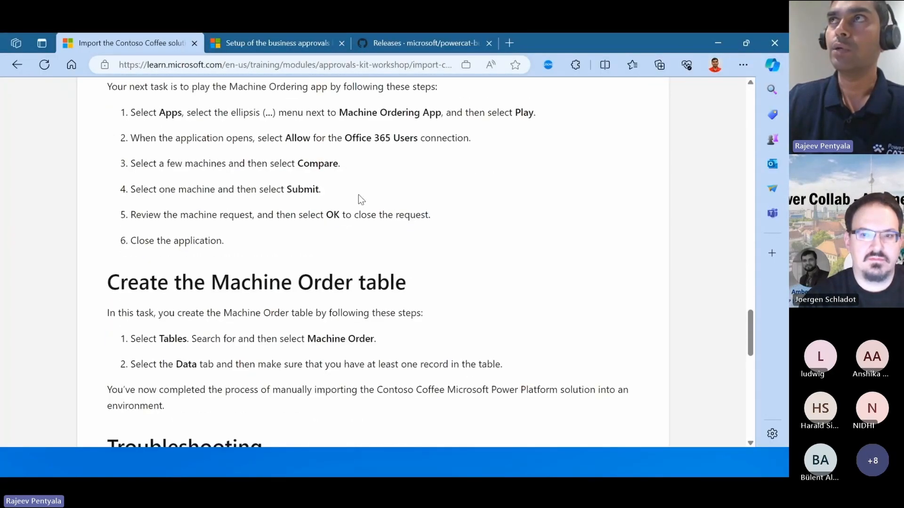
scroll(359, 198, "down", 5)
scroll(384, 226, "up", 7)
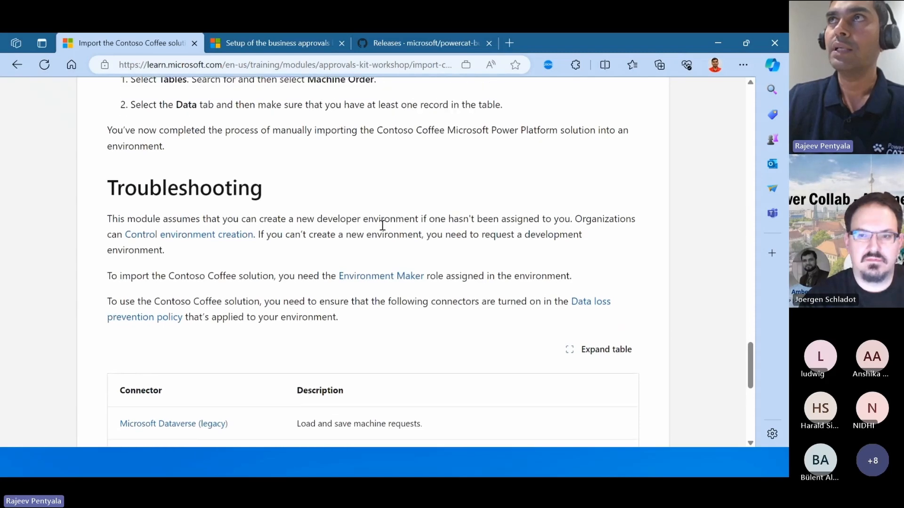
scroll(383, 226, "up", 3)
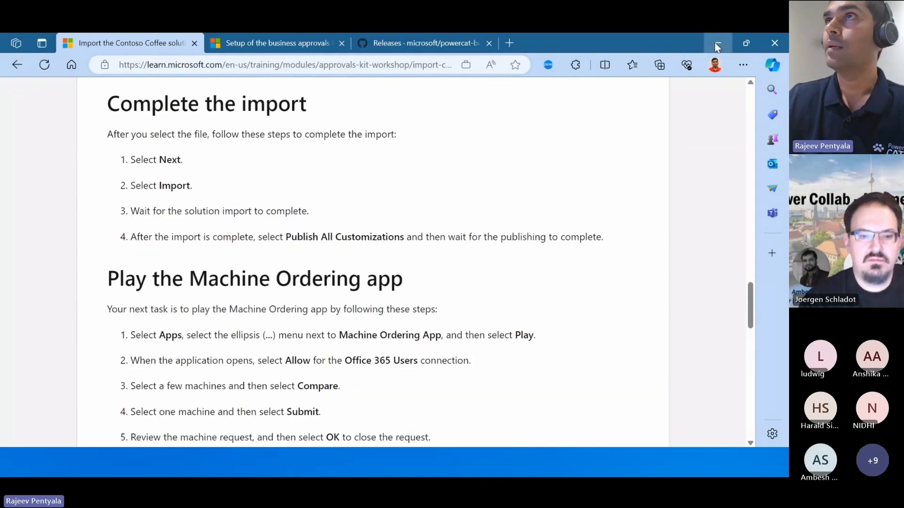
- Look at the Contoso Coffee zip in File Explorer again and return to the Power Apps browser window
left_click(717, 43)
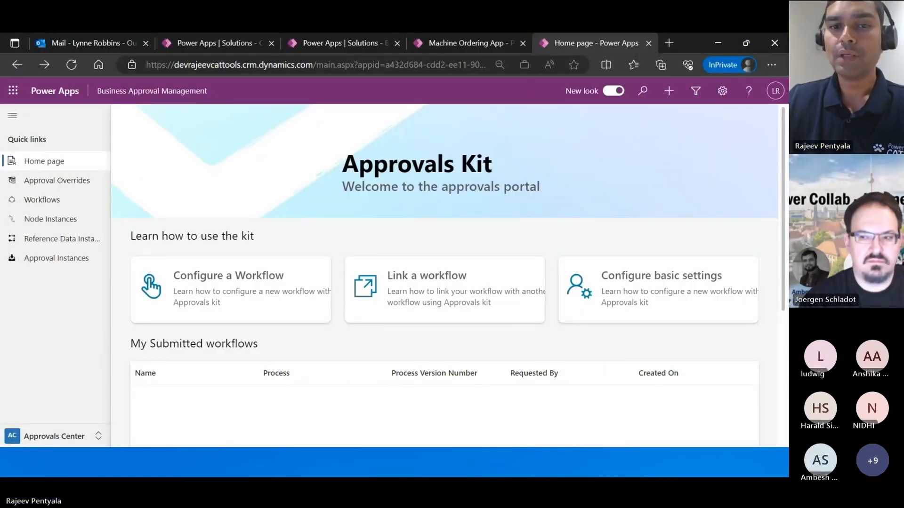
left_click(188, 403)
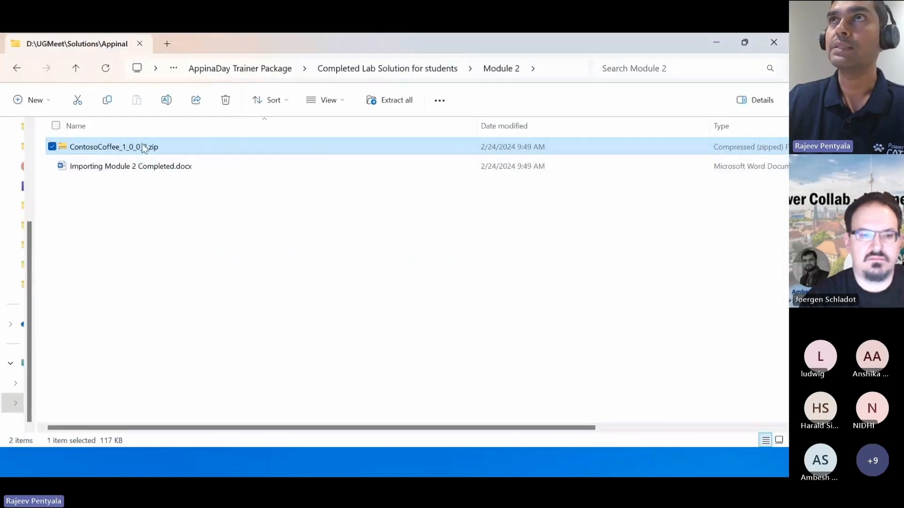
left_click(725, 44)
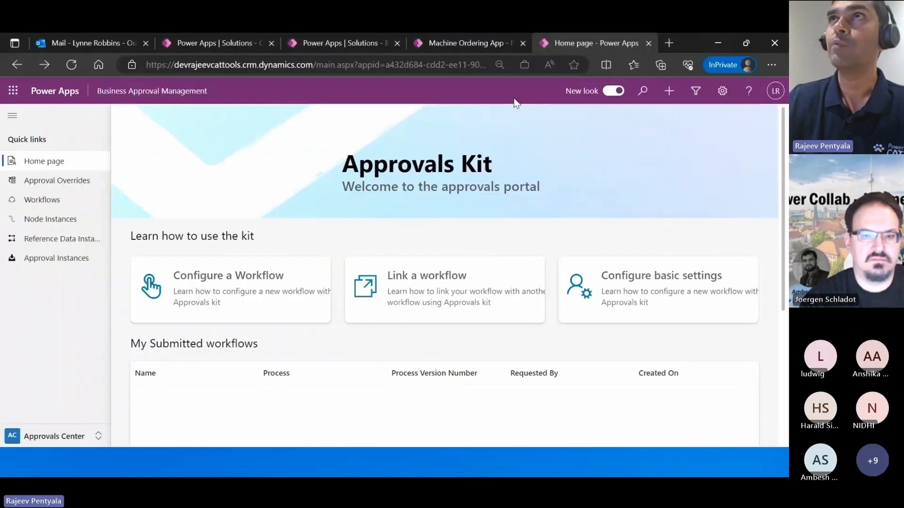
- Show the Contoso Coffee solution's apps, the running Machine Ordering App and the Business Approval Kit solution's apps
left_click(201, 44)
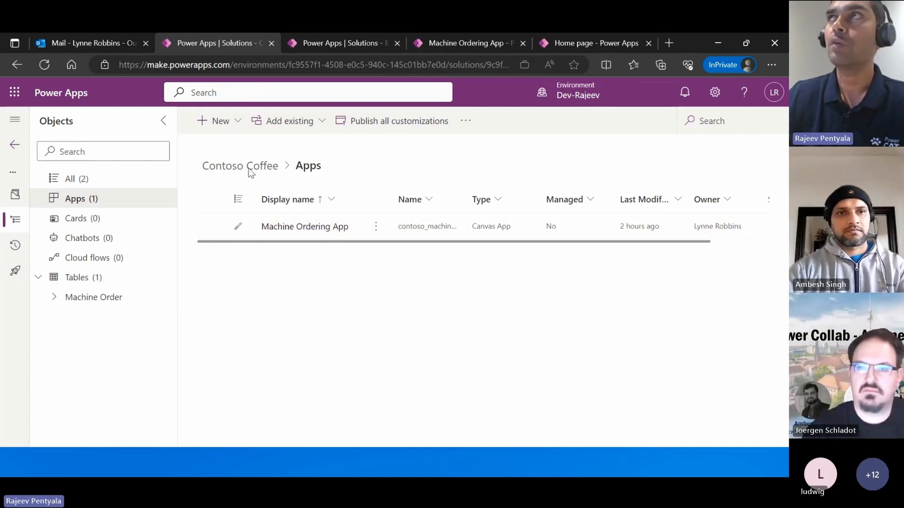
left_click(498, 46)
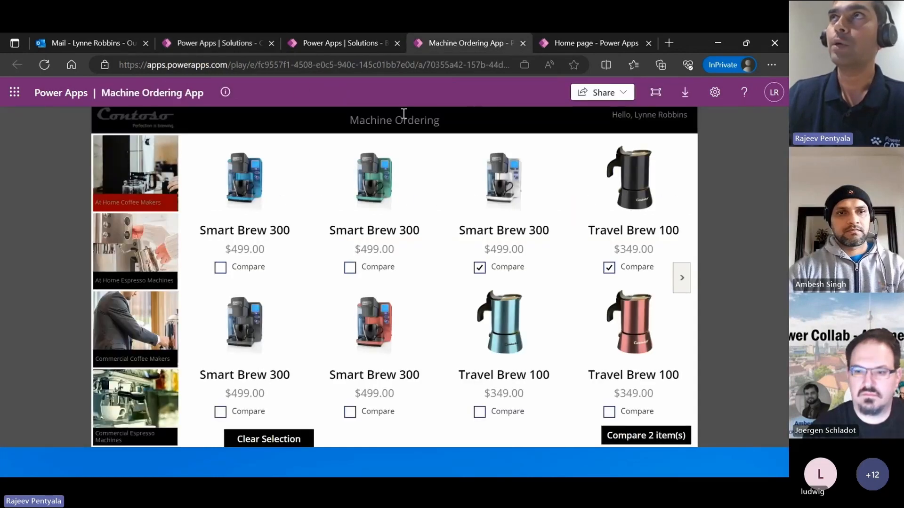
left_click(213, 43)
left_click(302, 43)
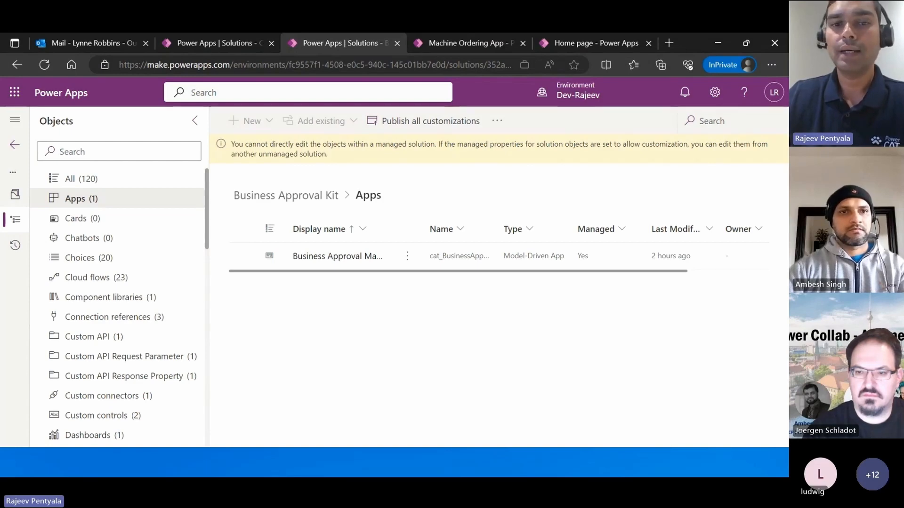
- Switch back to the Learn browser window and review the Contoso Coffee import unit through to its end
key("alt+Tab")
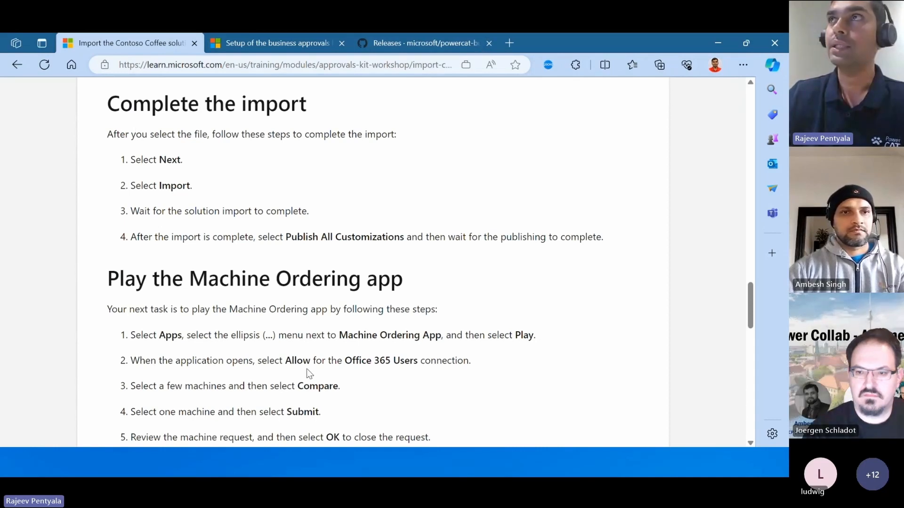
double_click(481, 51)
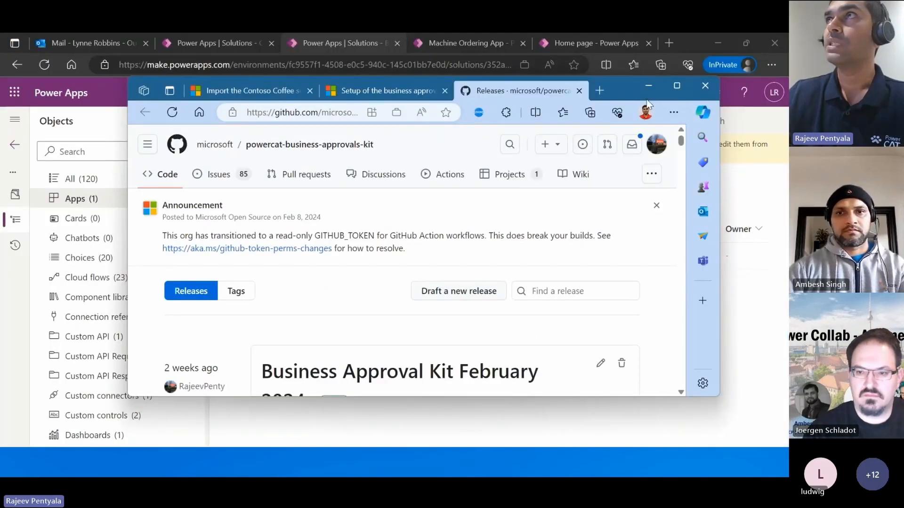
double_click(648, 101)
left_click(129, 41)
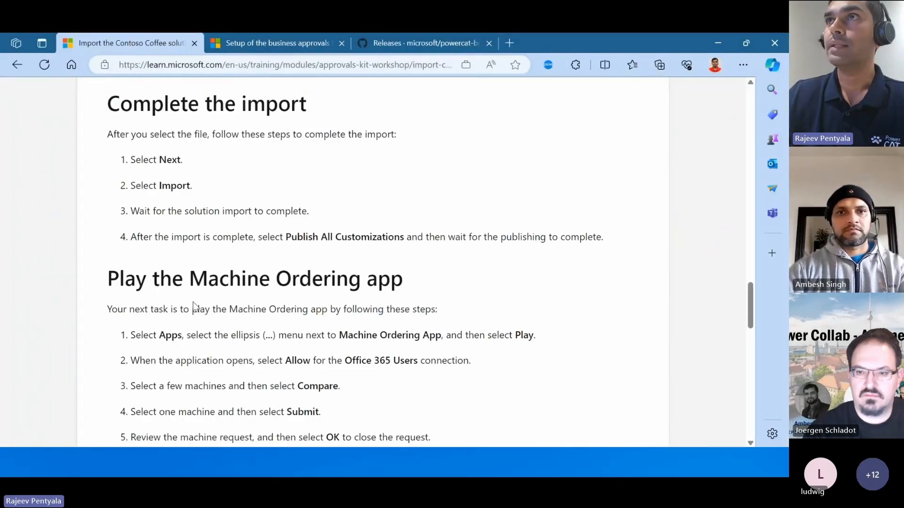
scroll(195, 292, "down", 3)
scroll(226, 339, "up", 3)
scroll(256, 391, "down", 12)
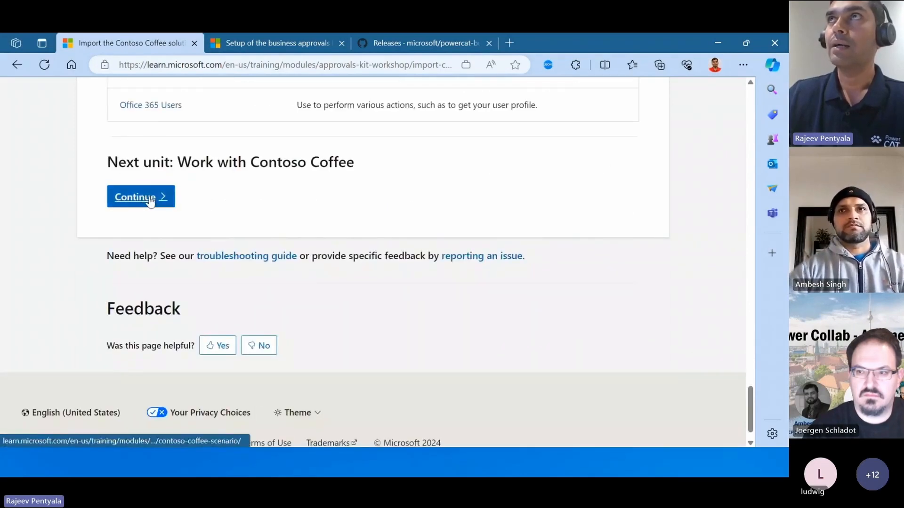
- Open the business approvals kit setup documentation and examine its instructions for importing the Creator Kit and the solution
left_click(261, 43)
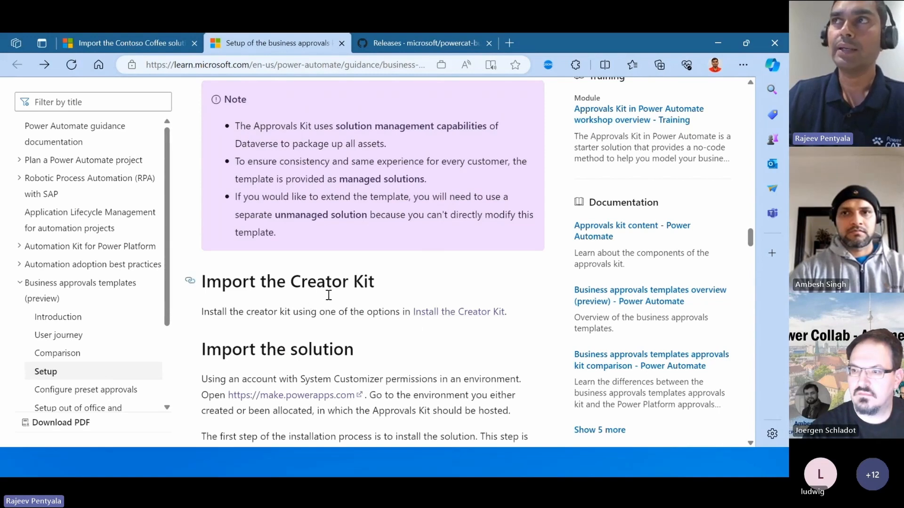
scroll(375, 338, "down", 3)
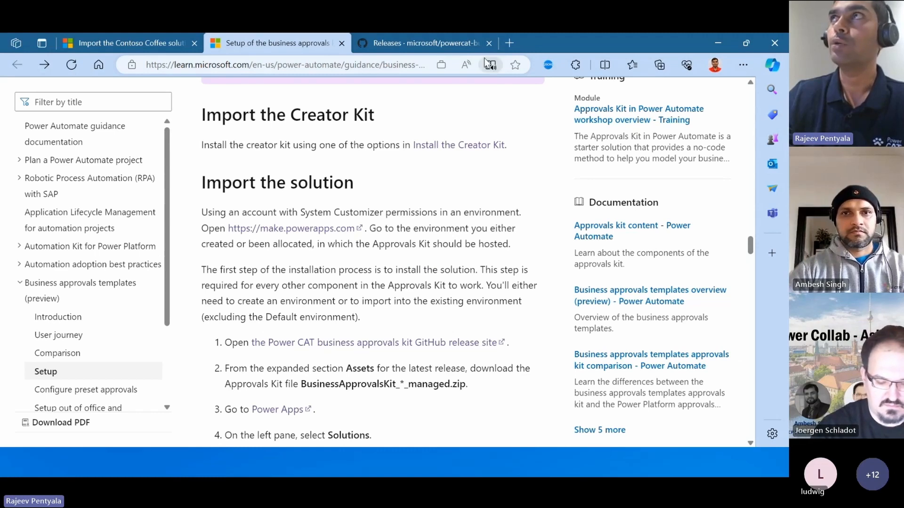
- Bring up the powercat-business-approvals-kit GitHub releases and review the February 2024 release notes through to the downloadable assets
left_click_drag(545, 46, 593, 69)
left_click(593, 68)
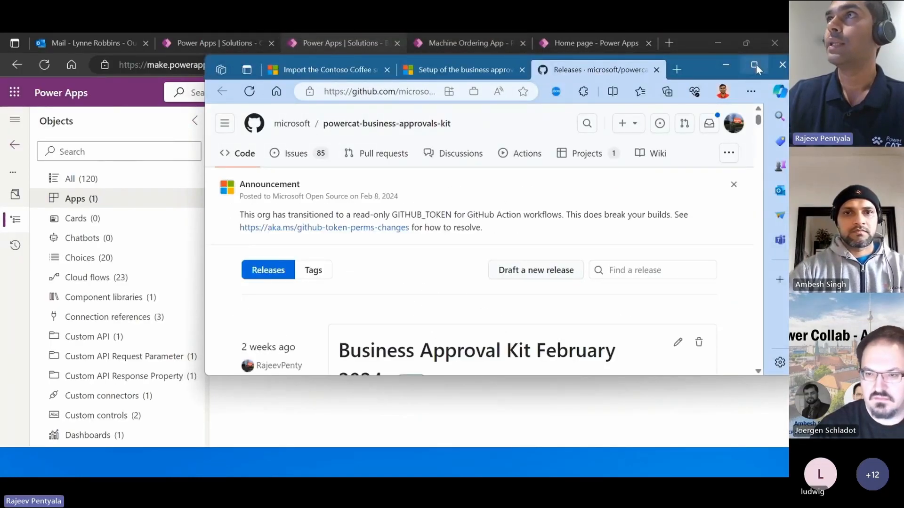
left_click(754, 65)
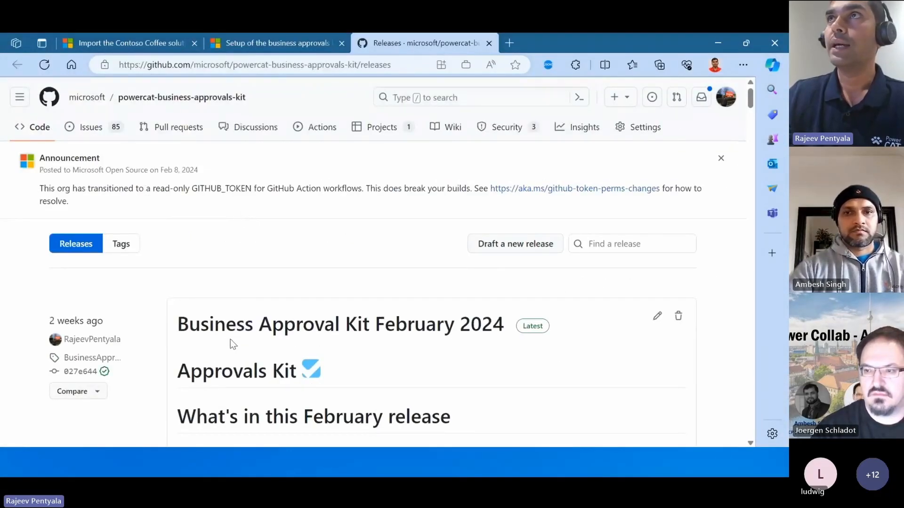
scroll(230, 340, "down", 5)
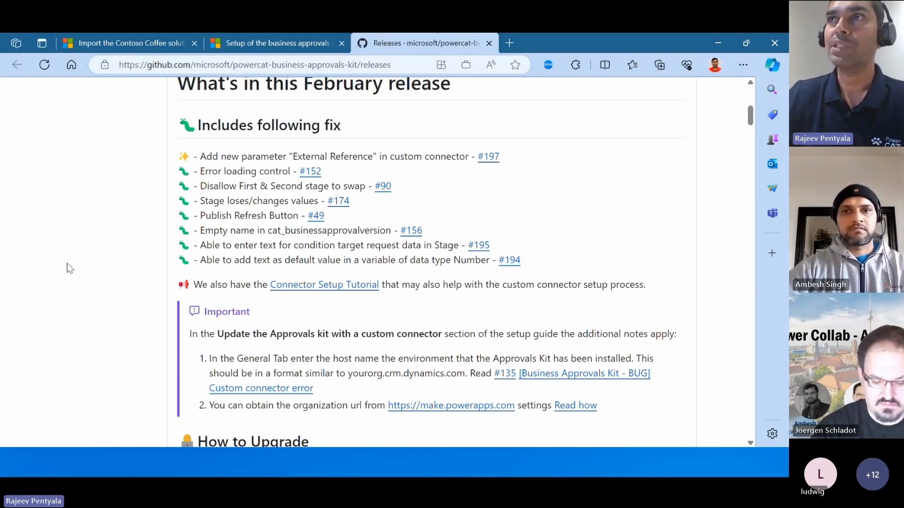
scroll(70, 268, "down", 15)
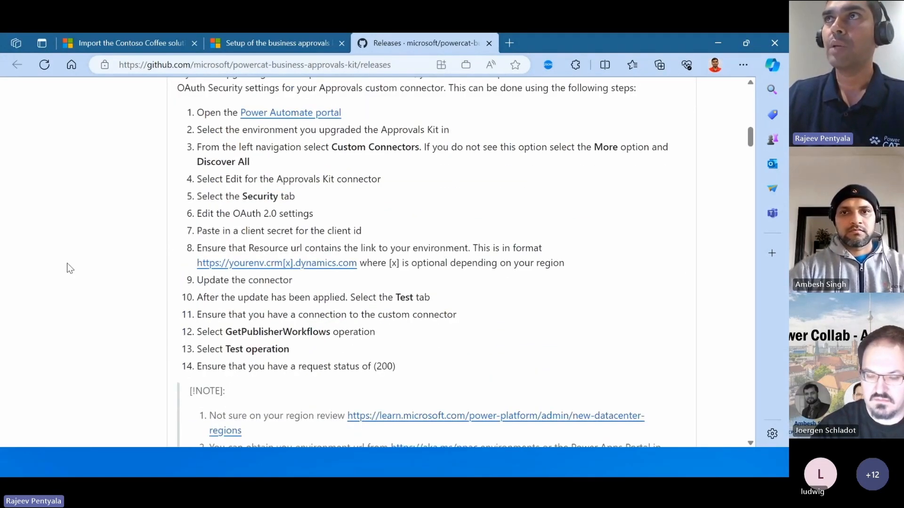
scroll(69, 275, "down", 1)
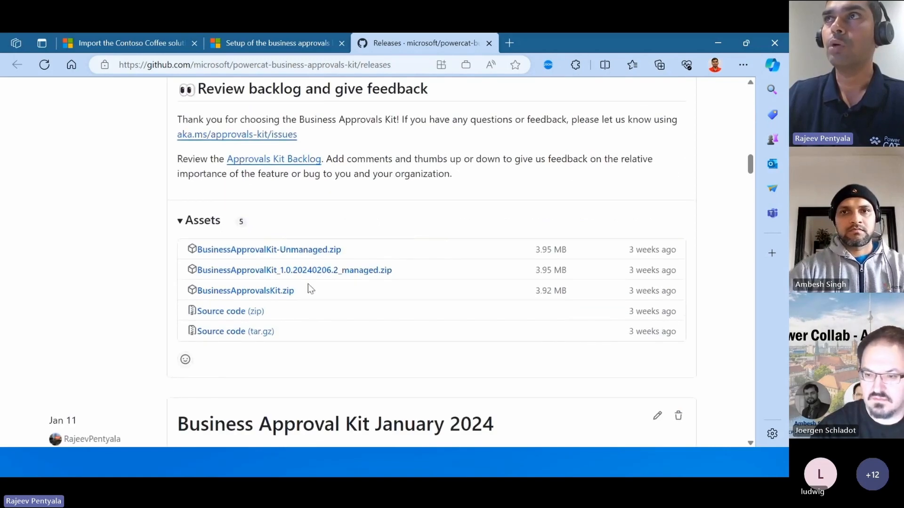
scroll(387, 327, "up", 1)
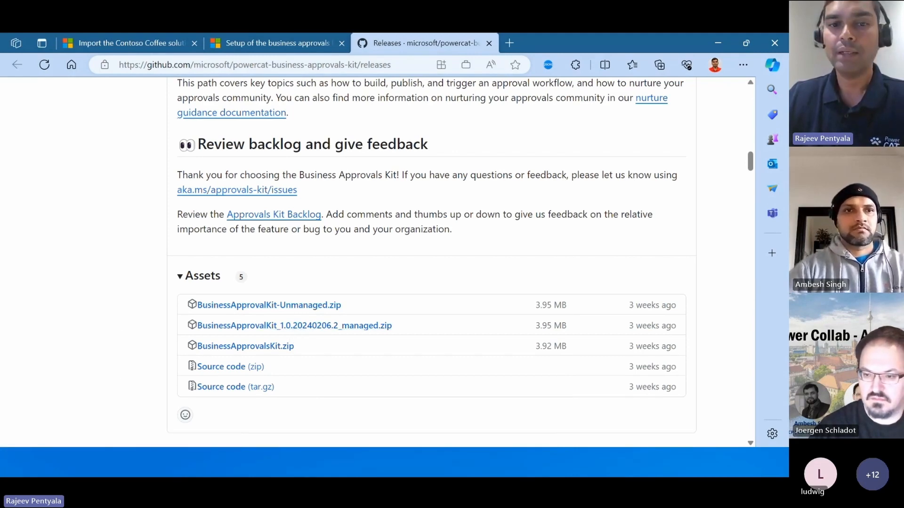
- Switch to the Machine Ordering App in the Power Apps window and compare only the blue and green Smart Brew 300 machines
key("alt+Tab")
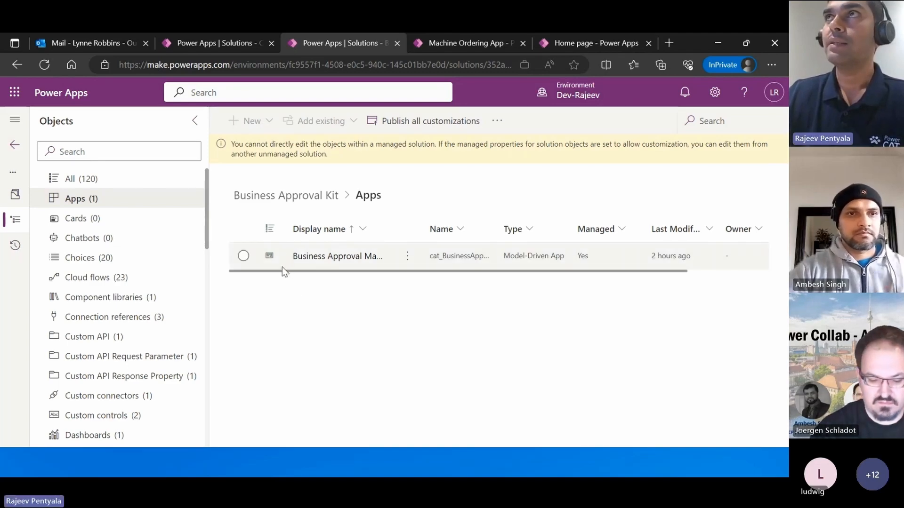
left_click(471, 43)
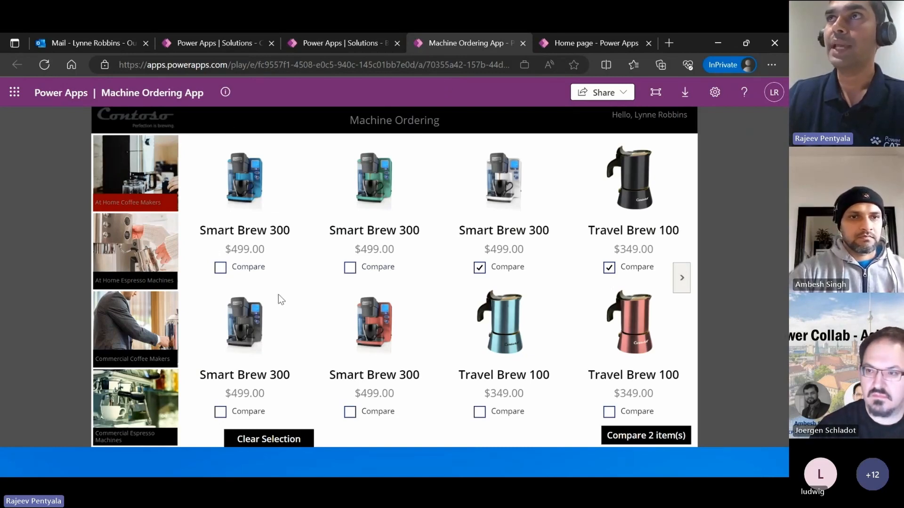
left_click(221, 268)
left_click(350, 268)
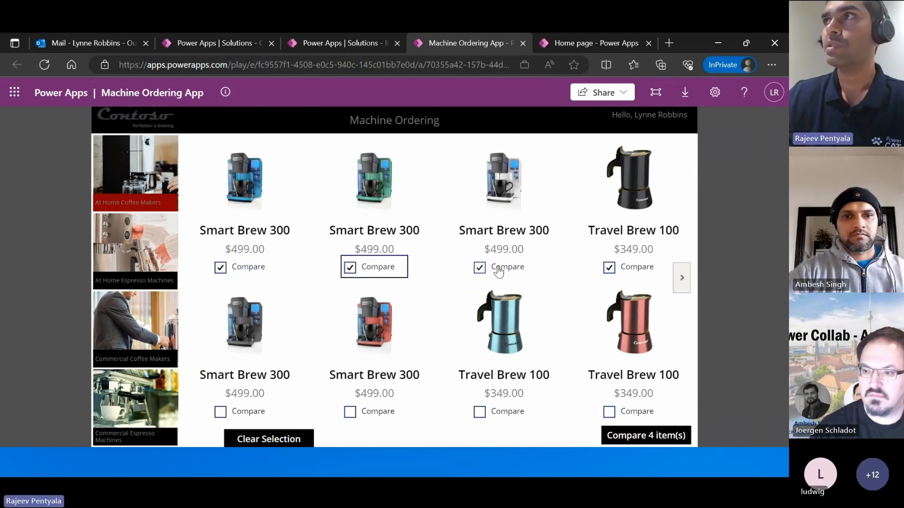
left_click(478, 269)
left_click(608, 268)
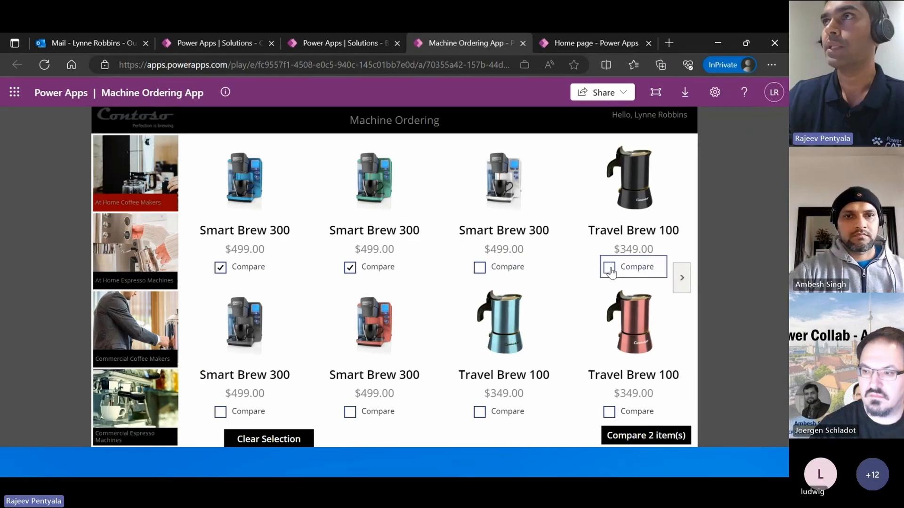
left_click(655, 436)
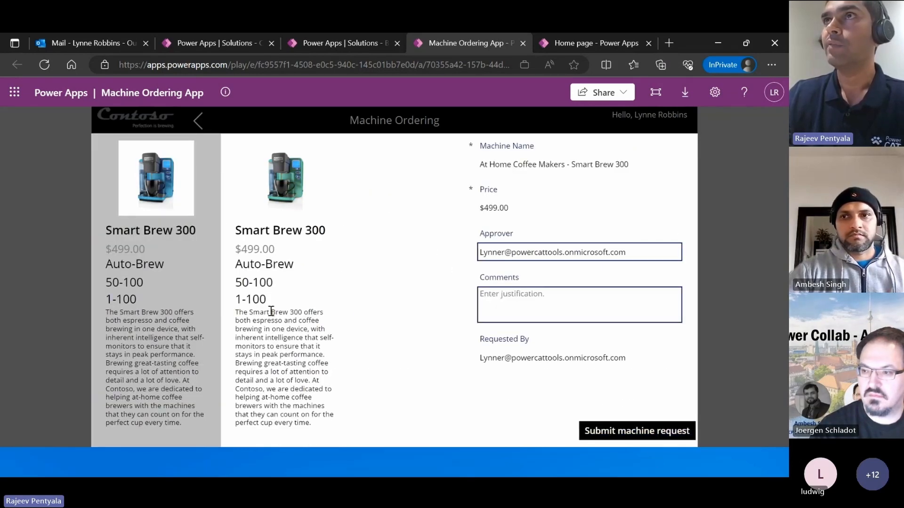
- Choose the green Smart Brew 300, enter the comment "Need this machine", submit the machine request and check the confirmation message
left_click(282, 342)
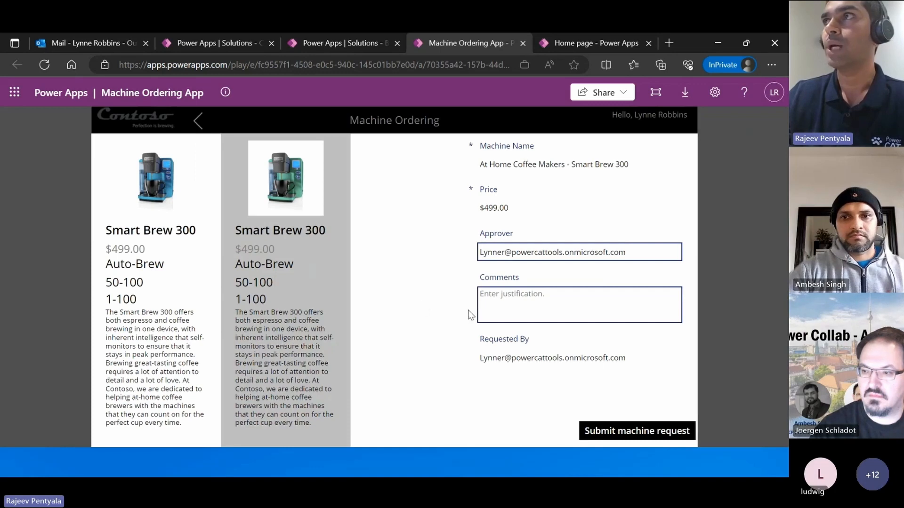
left_click(539, 297)
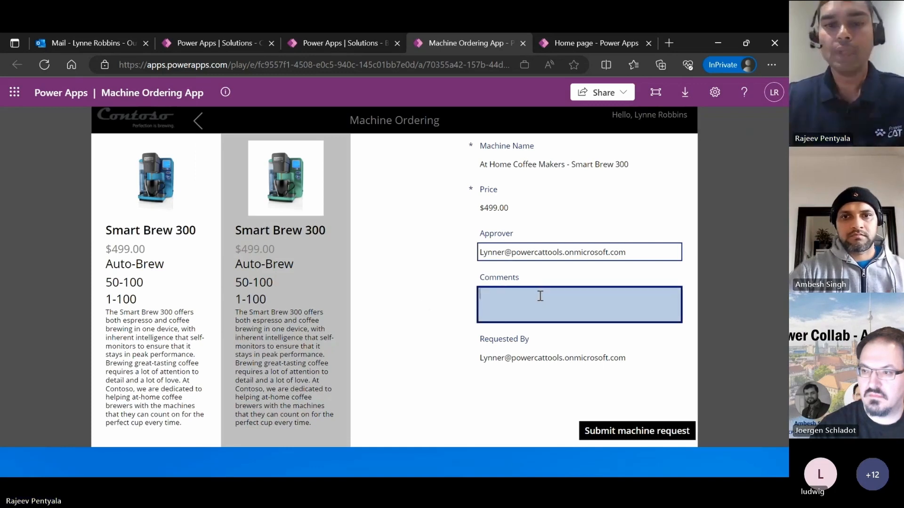
type("Need t")
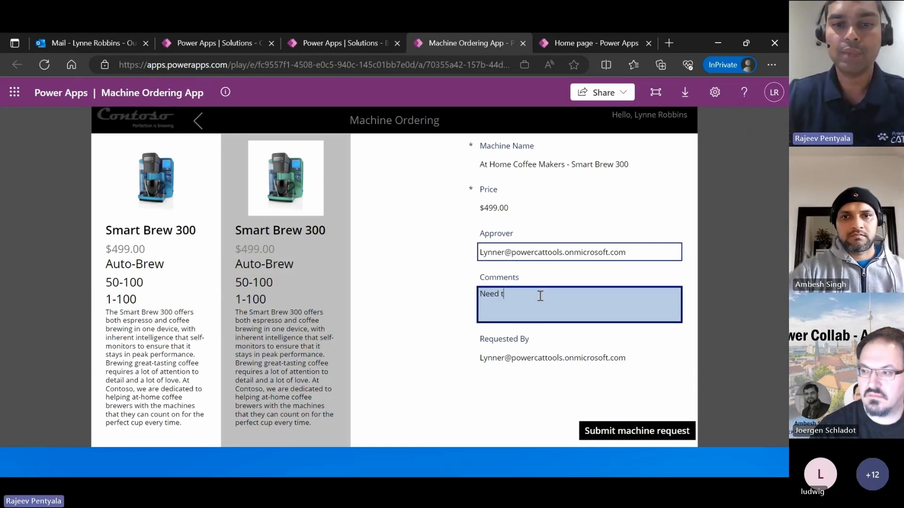
type("his ")
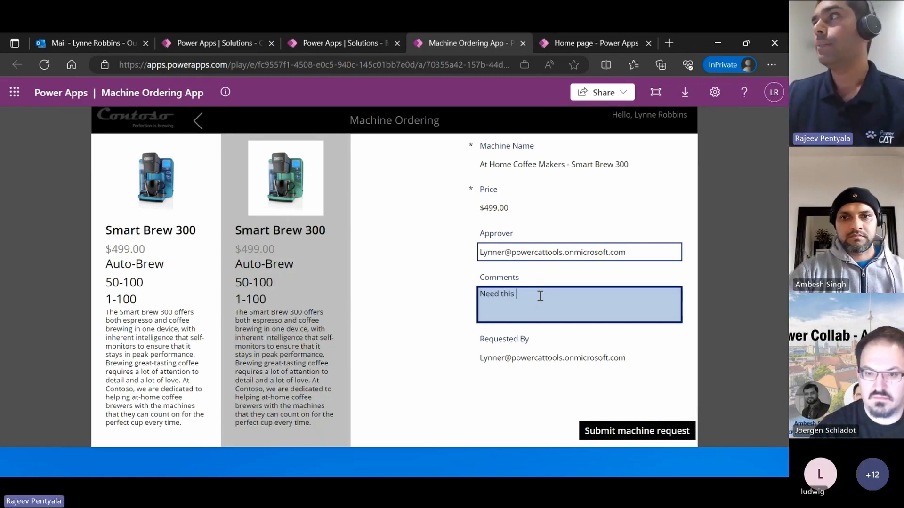
type("amachine")
left_click(627, 430)
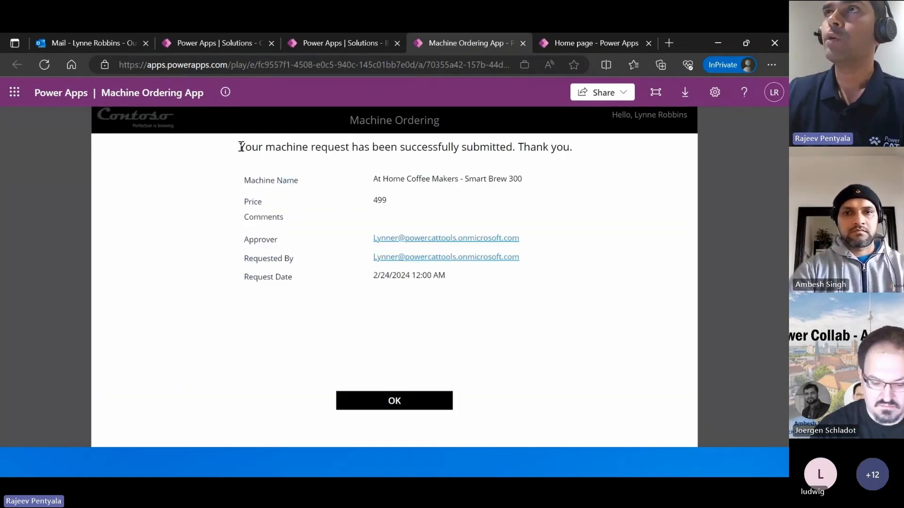
left_click_drag(239, 147, 563, 149)
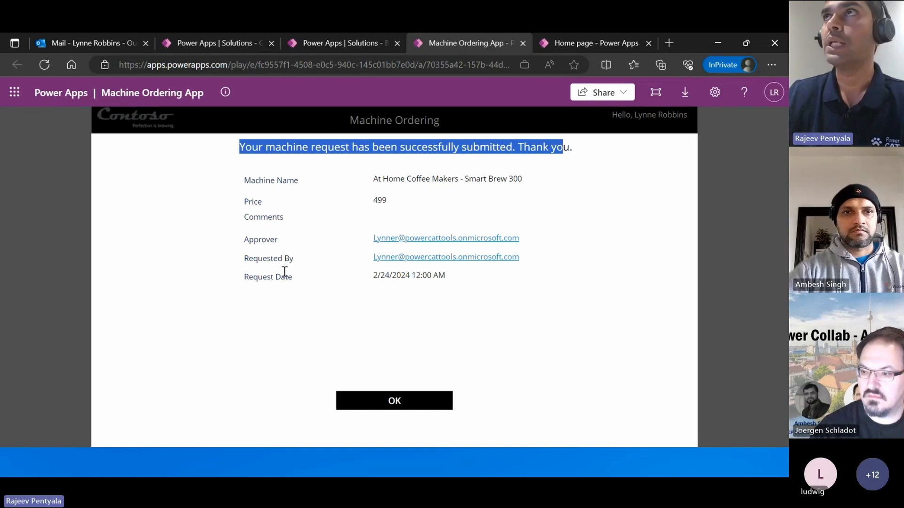
left_click(304, 142)
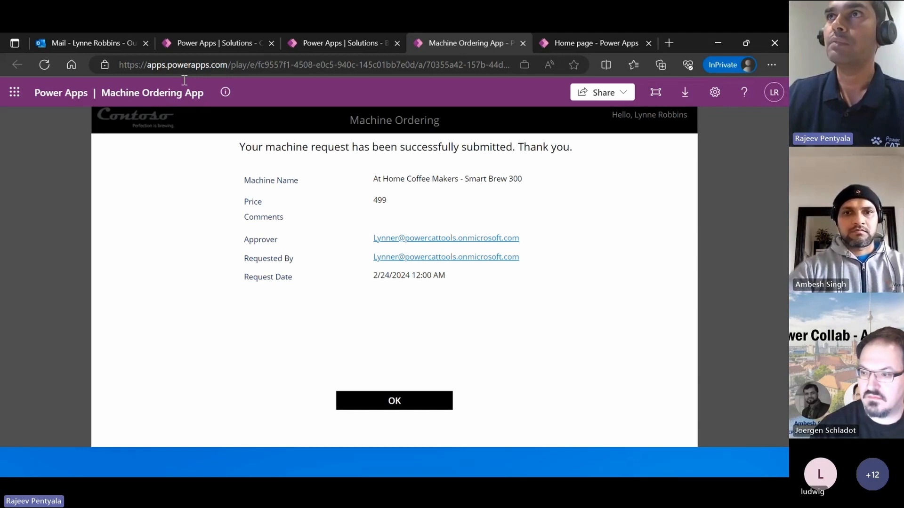
- Open the Machine Order table in the Contoso Coffee solution and examine its columns and data for the submitted requests
left_click(188, 43)
left_click(94, 297)
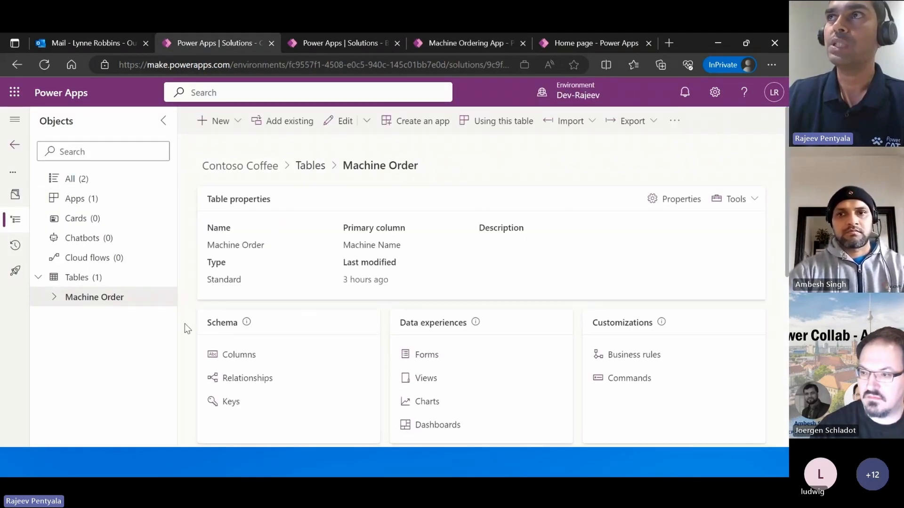
scroll(365, 318, "down", 5)
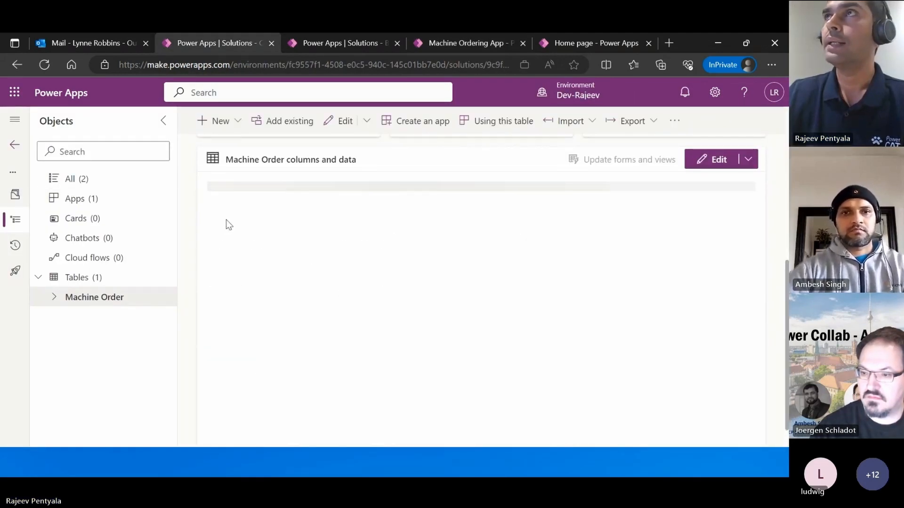
scroll(304, 279, "up", 2)
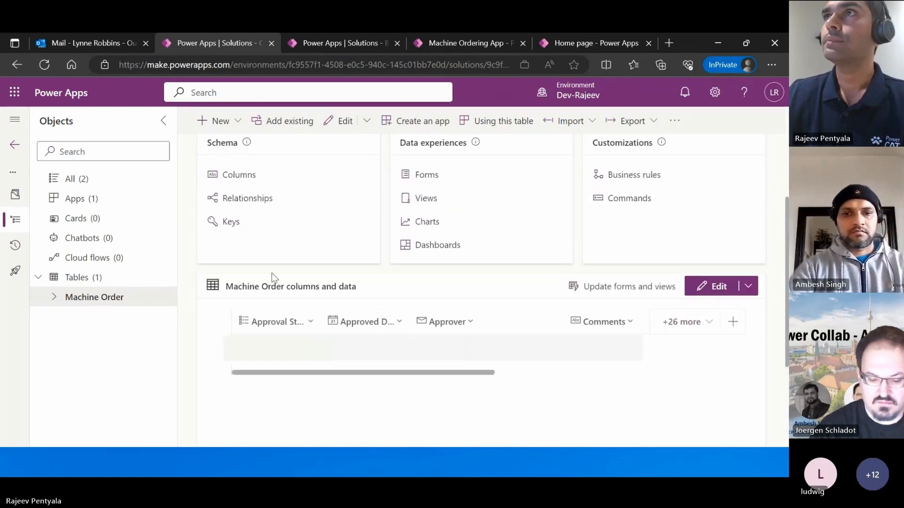
scroll(390, 397, "down", 2)
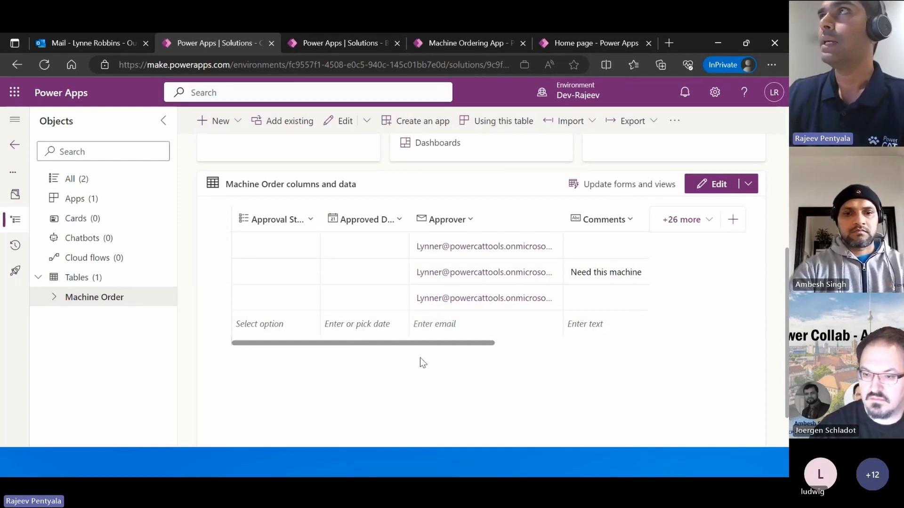
- Revisit the request confirmation and the Approvals Kit portal, and point out the model-driven app in the Business Approval Kit solution
left_click(495, 44)
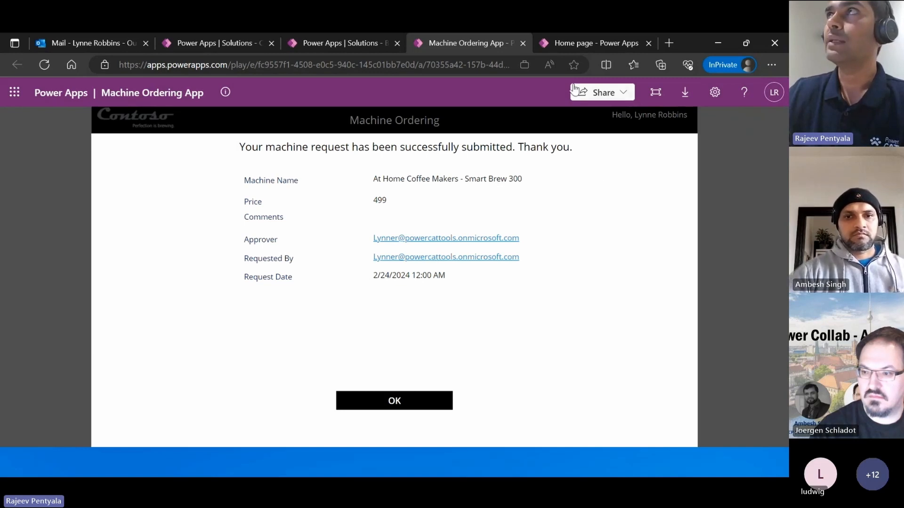
left_click(591, 43)
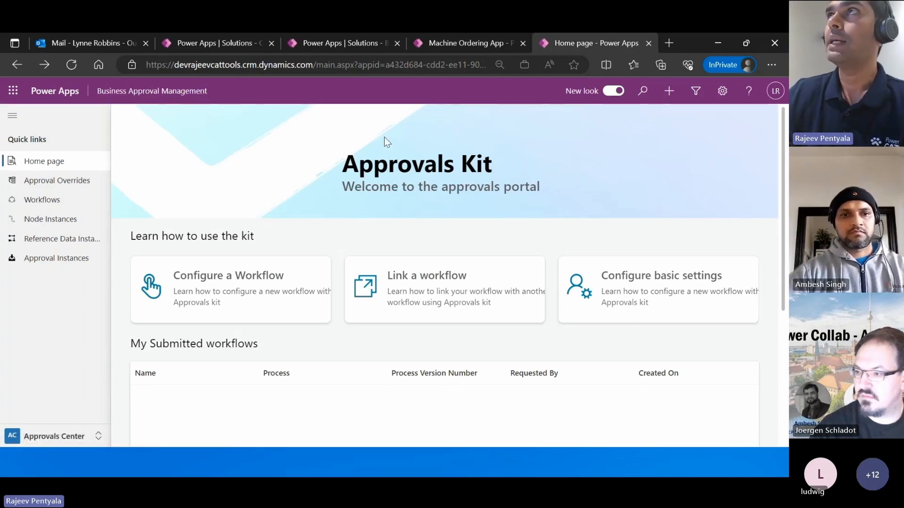
left_click(298, 42)
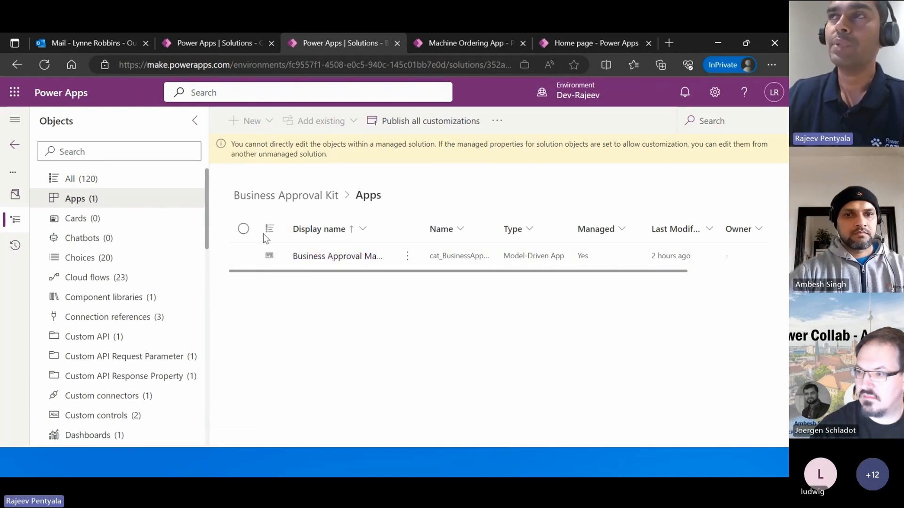
left_click(243, 255)
left_click(296, 285)
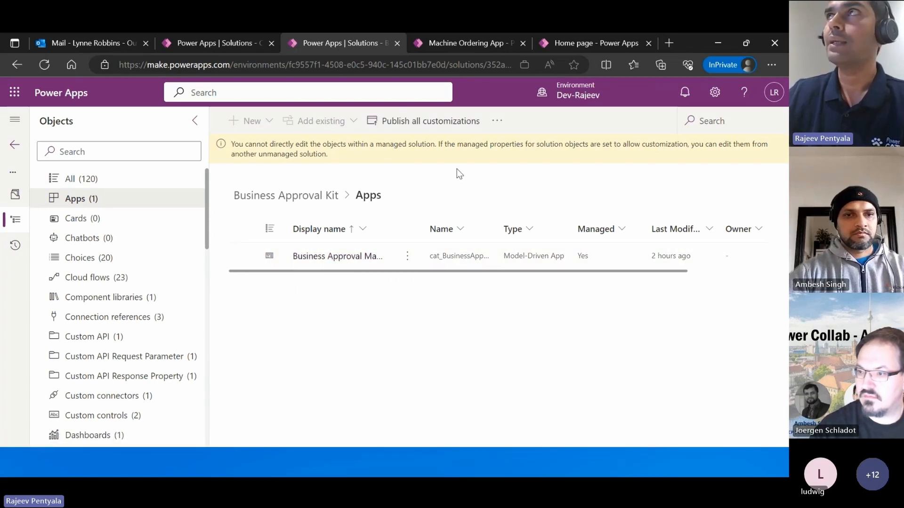
- Return to the running Business Approval Management app and look over its home page, including the submitted workflows section
left_click(575, 43)
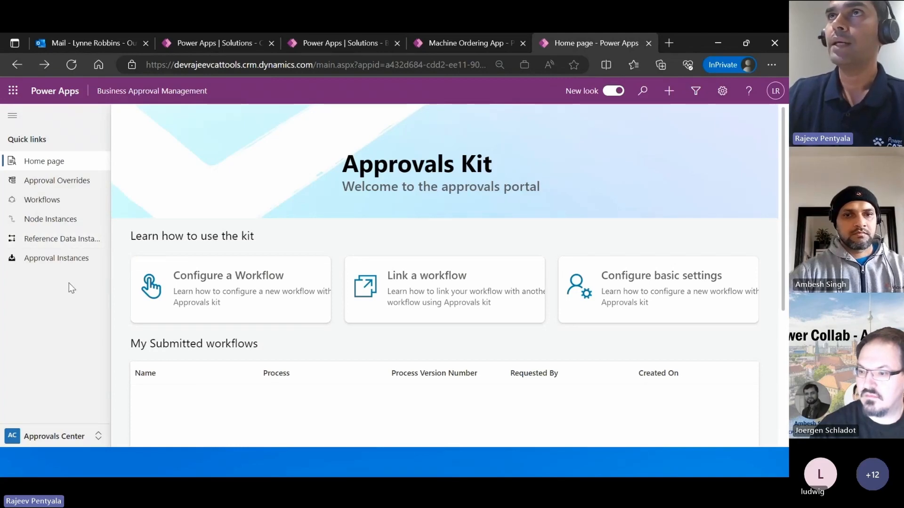
scroll(322, 348, "down", 1)
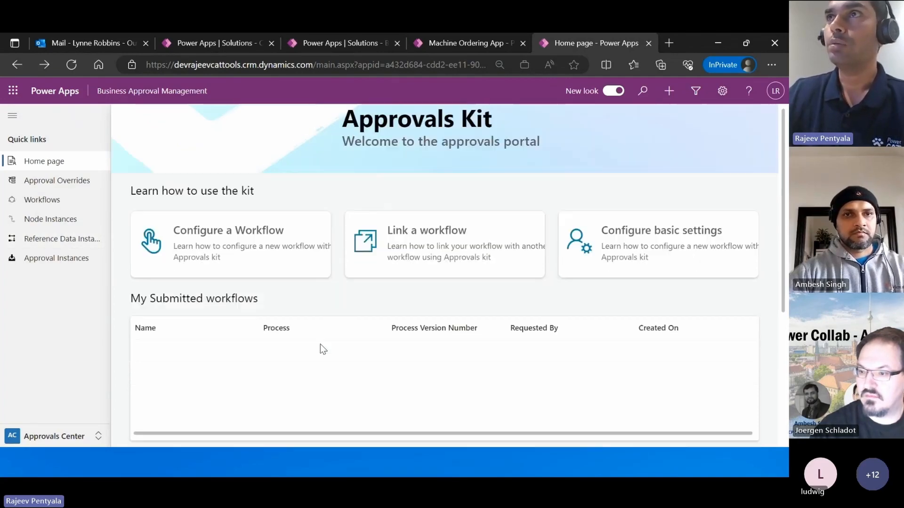
scroll(353, 350, "down", 1)
scroll(355, 352, "up", 2)
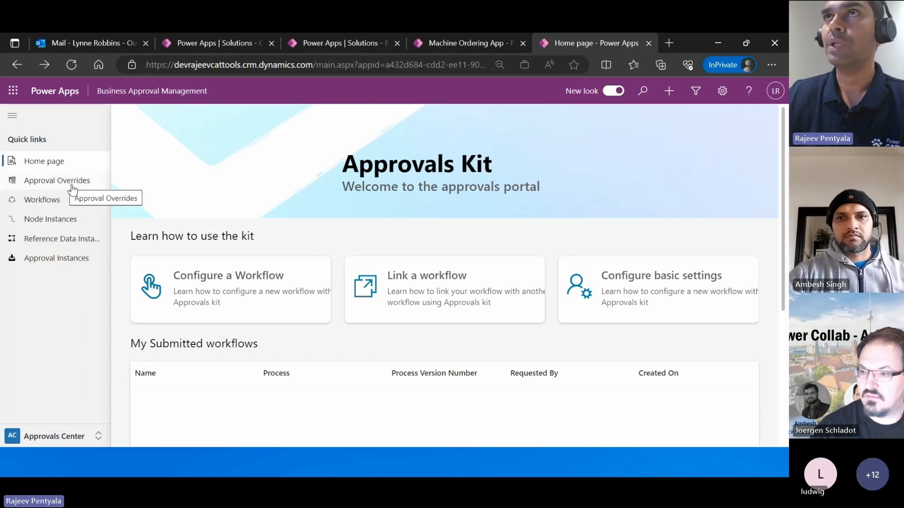
- Show the Approvals Designer area and the Setup area of the Business Approval Management app
left_click(52, 438)
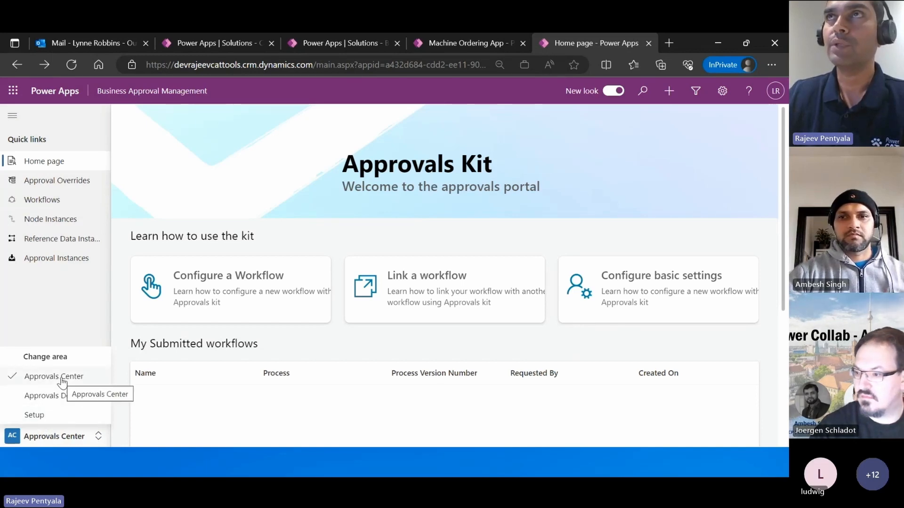
left_click(52, 397)
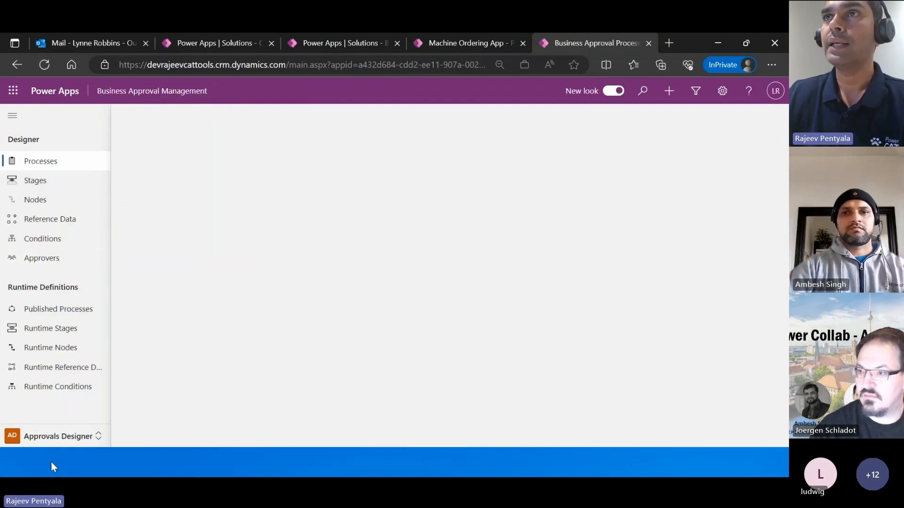
left_click(59, 440)
left_click(47, 417)
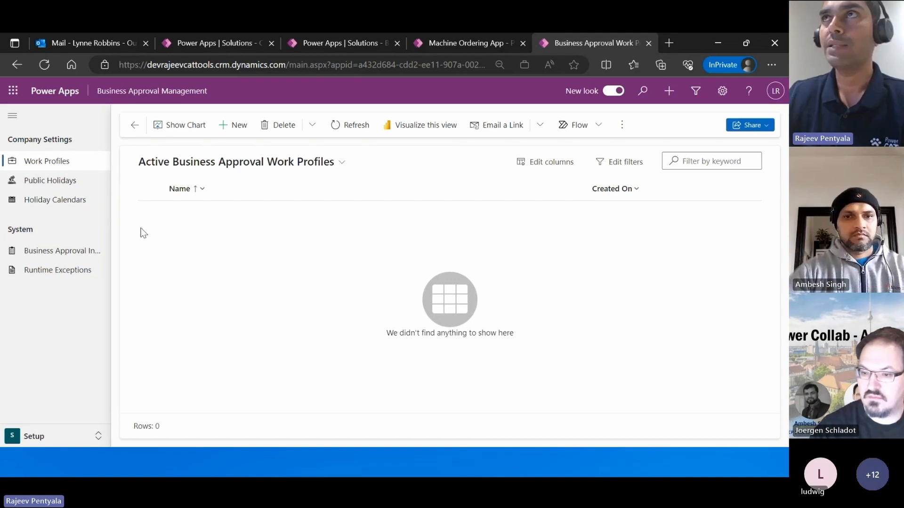
- Go back to the Approvals Center area and open the documentation for linking a workflow from the home page
left_click(43, 437)
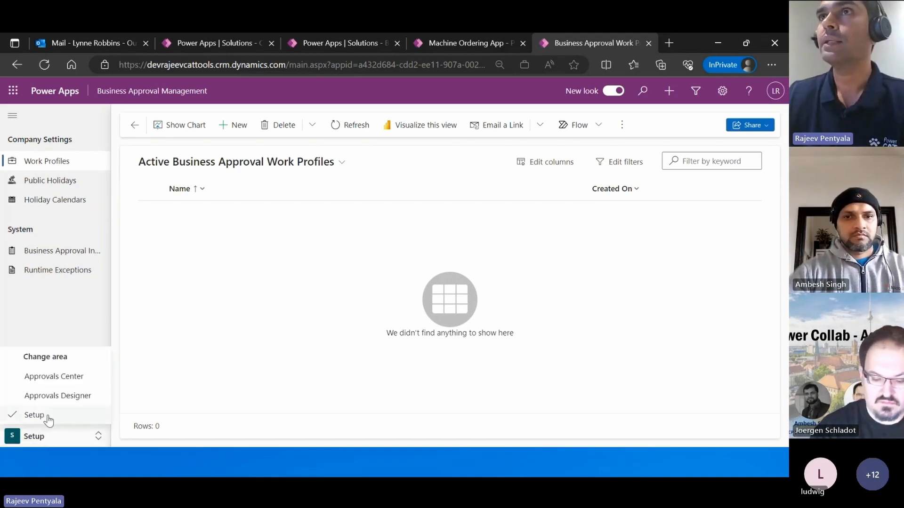
left_click(52, 375)
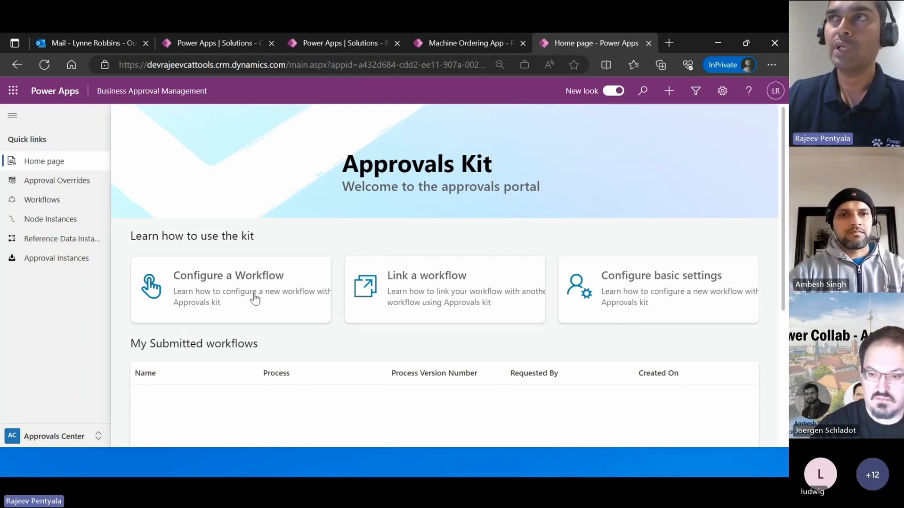
left_click(449, 296)
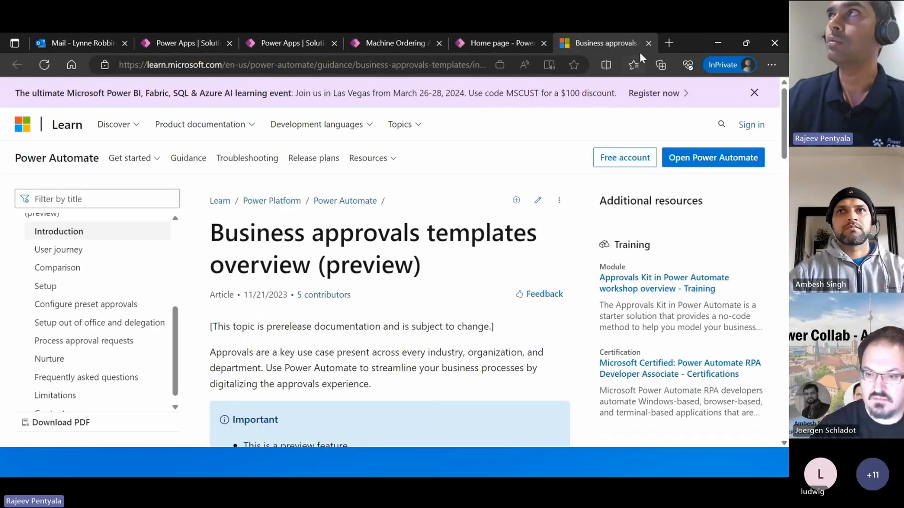
- Close the documentation, look over the personal options under Configure basic settings, and revisit the submitted machine request confirmation
left_click(648, 43)
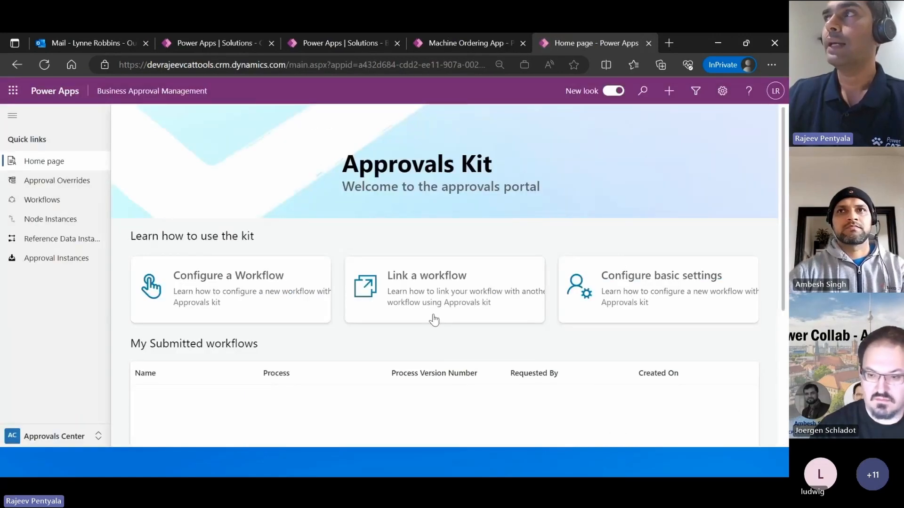
left_click(633, 296)
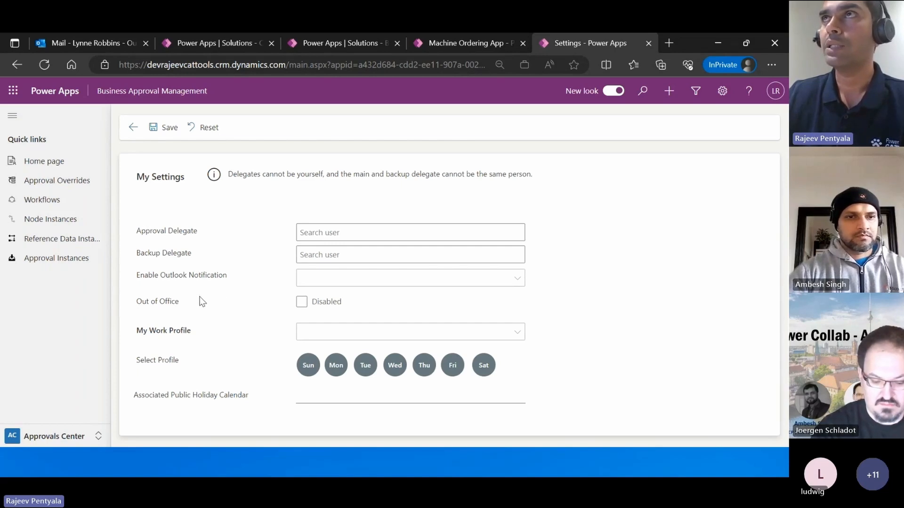
left_click(133, 128)
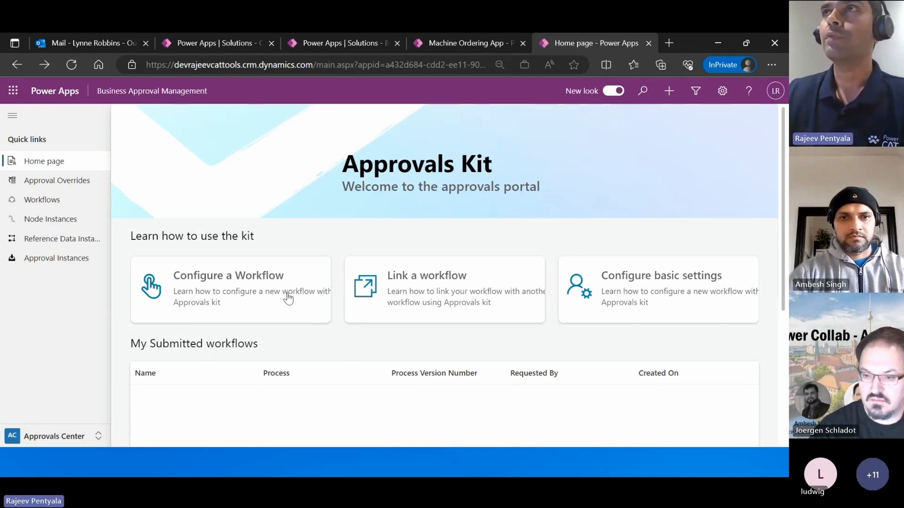
left_click(504, 47)
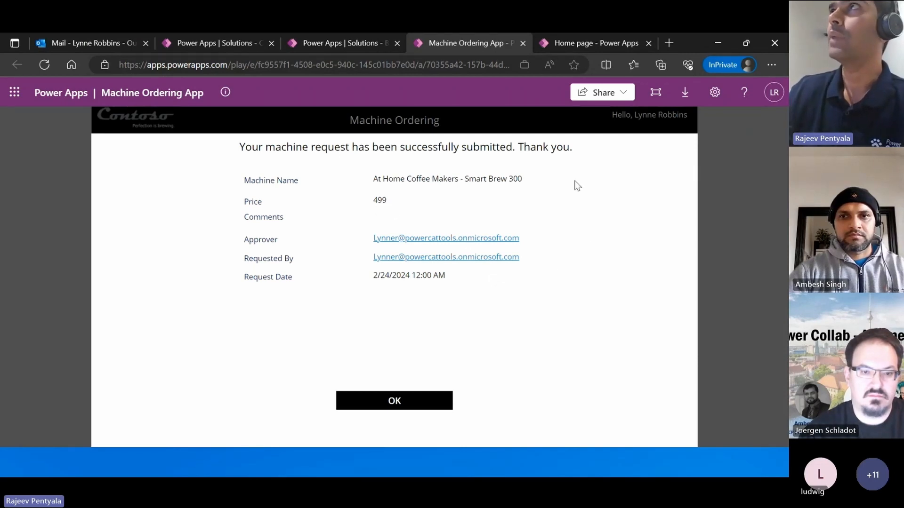
left_click(584, 44)
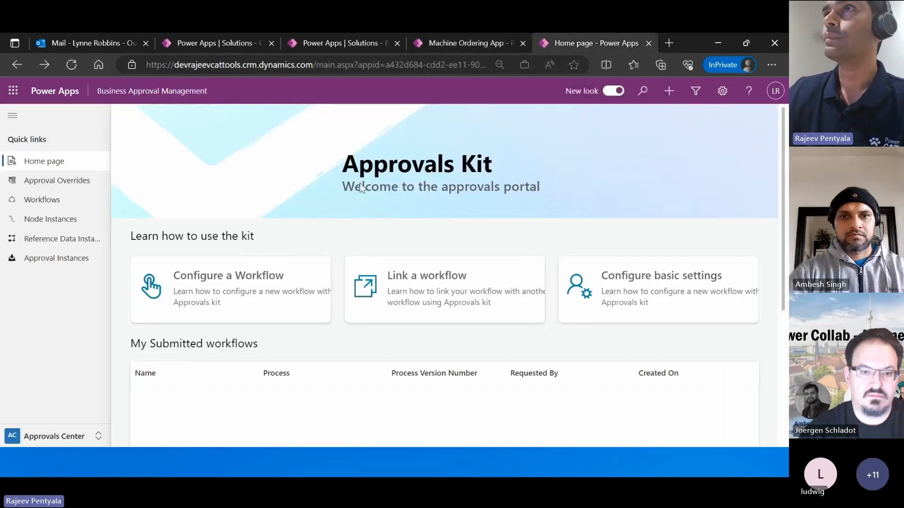
- Start configuring a new workflow from the home page and compare the designer with Modern Process Designer off and on
left_click(237, 296)
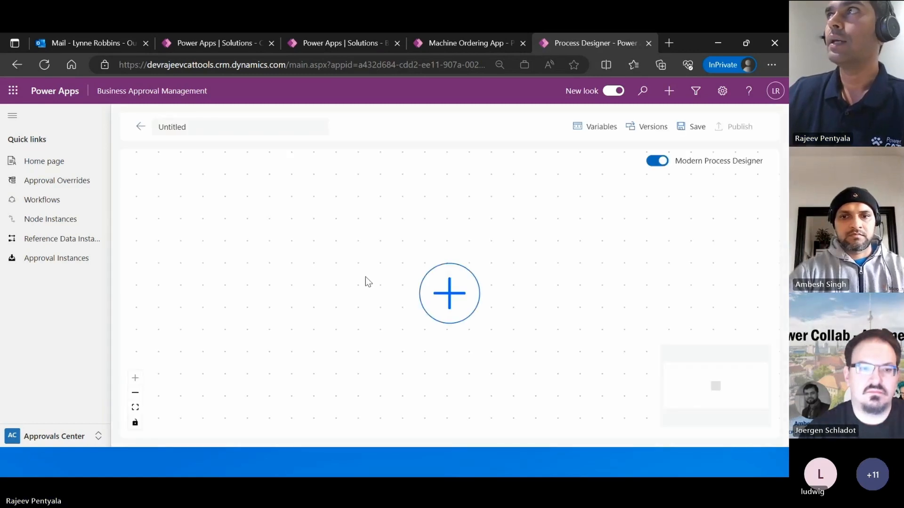
left_click(661, 163)
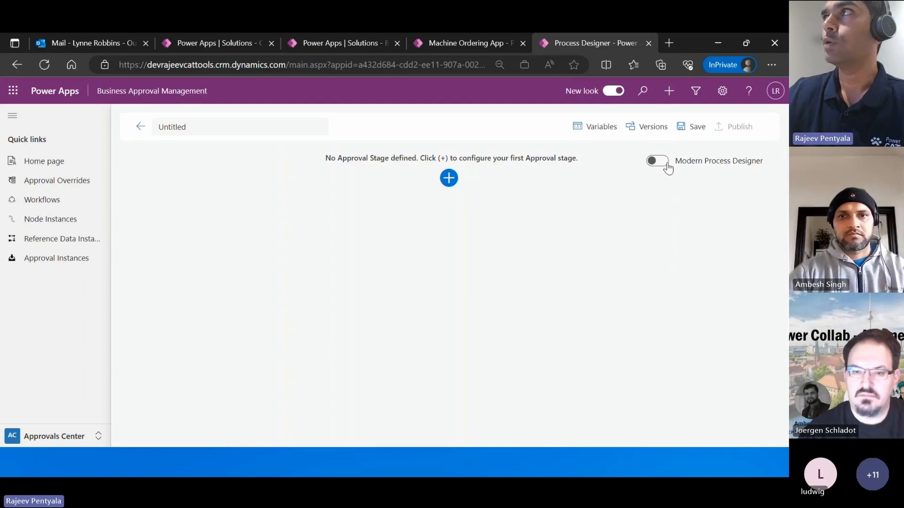
left_click(665, 164)
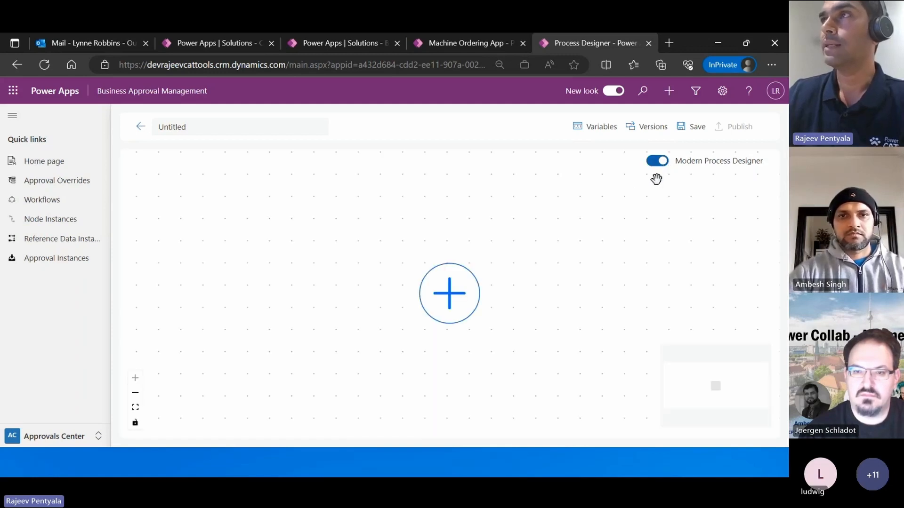
- Name the new workflow Machine Request Approvals
left_click_drag(208, 127, 159, 130)
type("M")
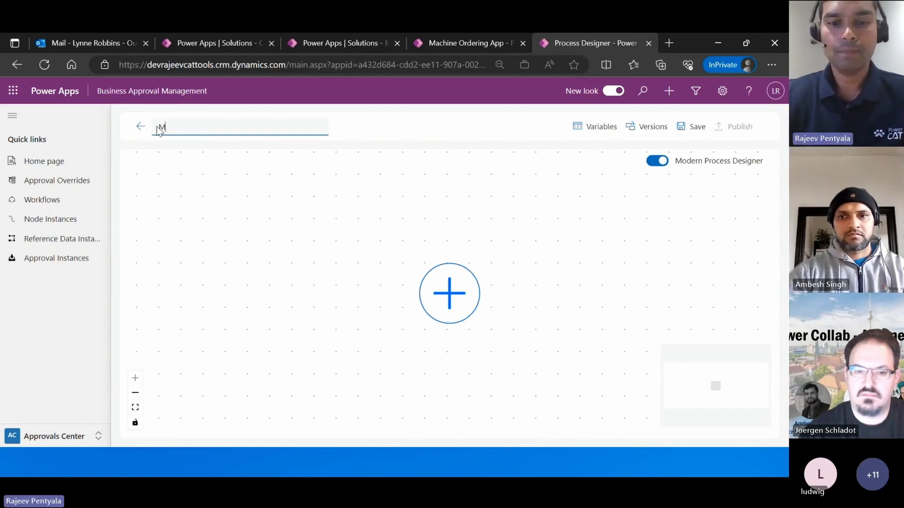
type("achine R")
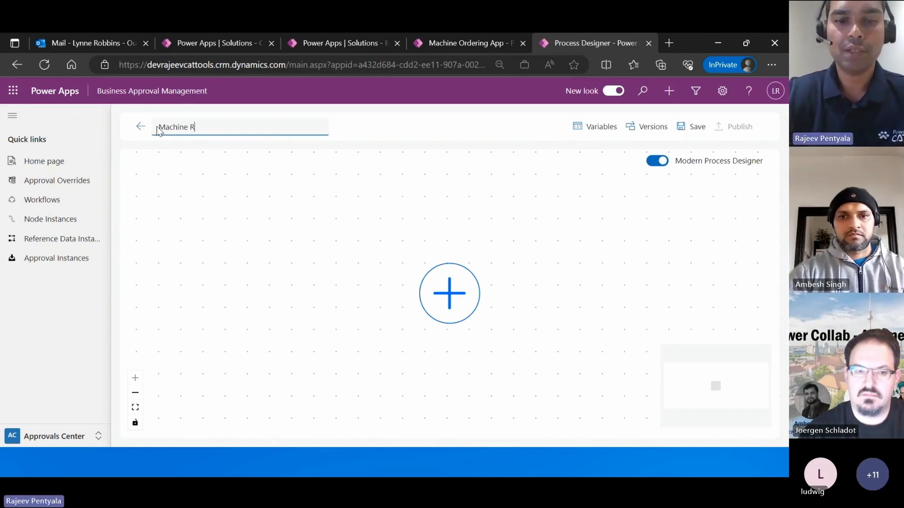
type("equest Appro")
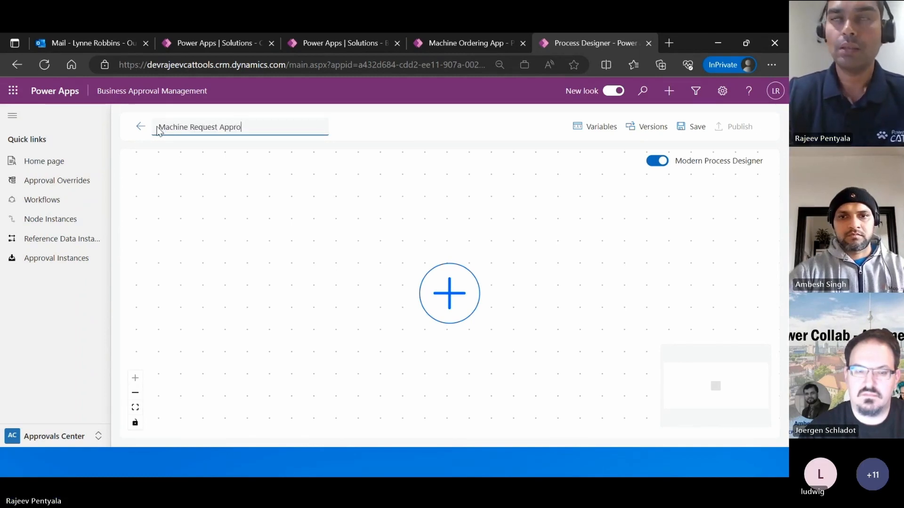
type("vals")
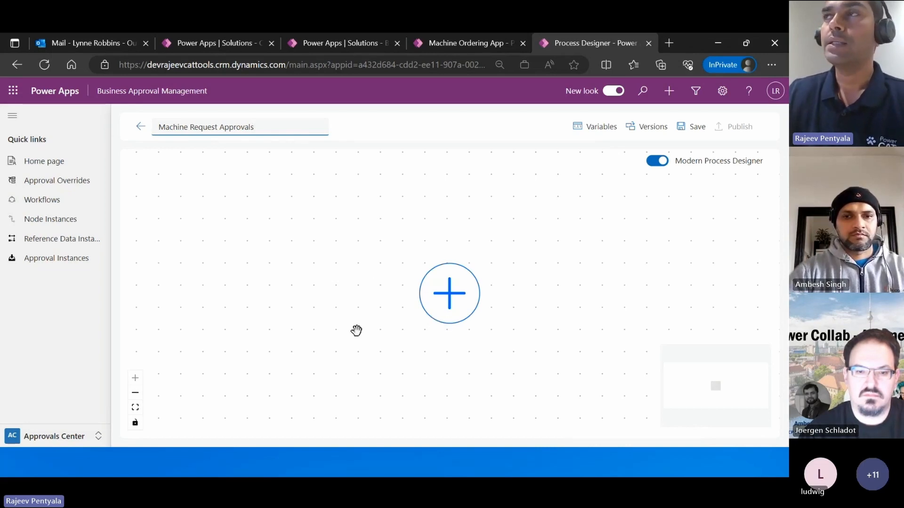
- Create the workflow's first stage with the name Basic Approval Stage and save it, checking the submitted machine request for reference
left_click(454, 309)
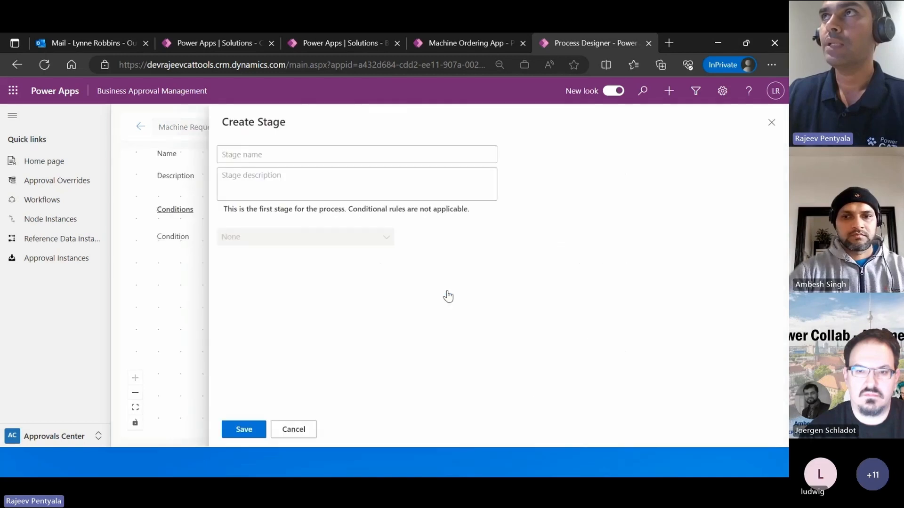
left_click(335, 156)
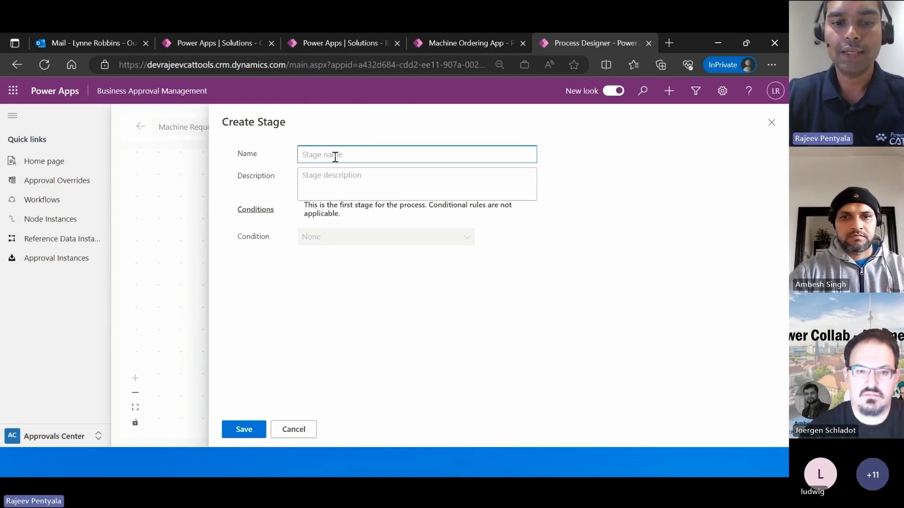
type("Basic A")
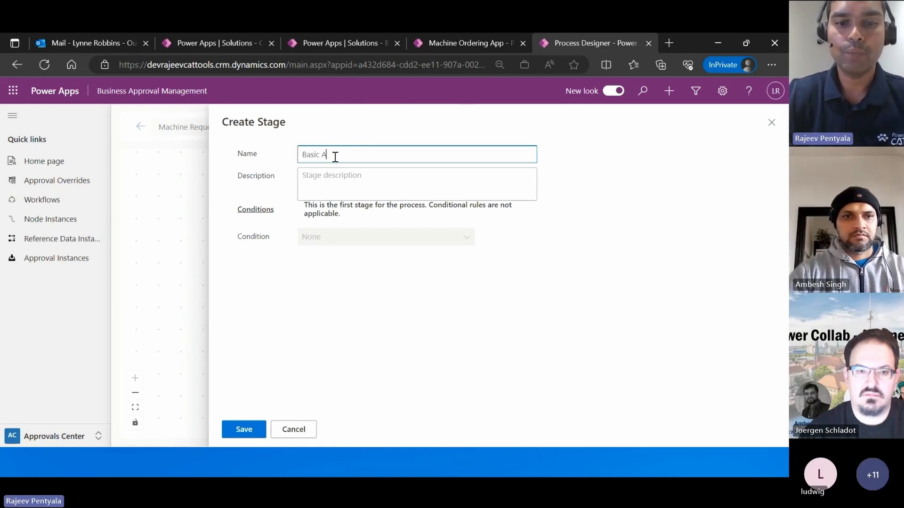
type("pproval Stage")
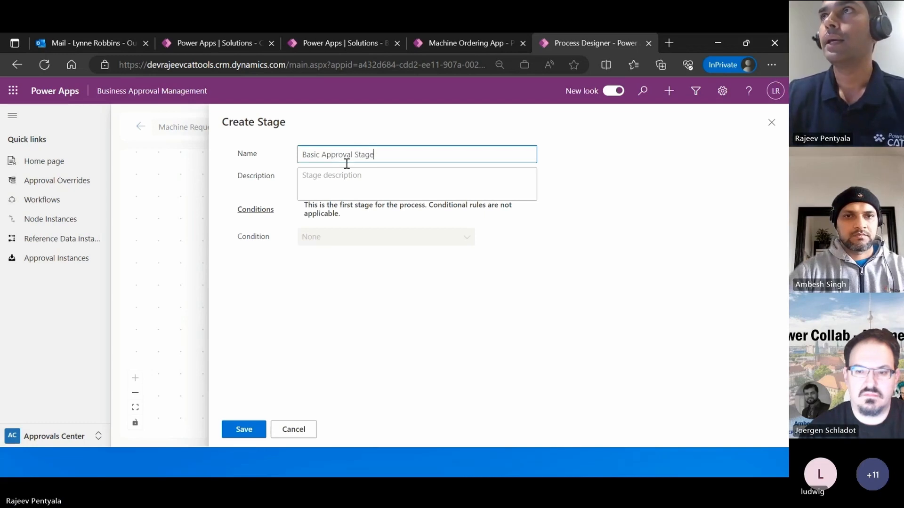
left_click(324, 237)
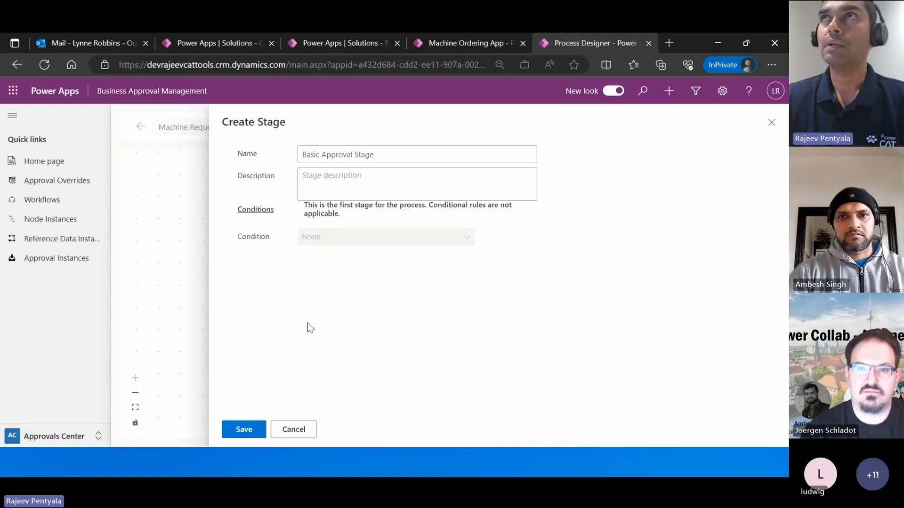
left_click(498, 45)
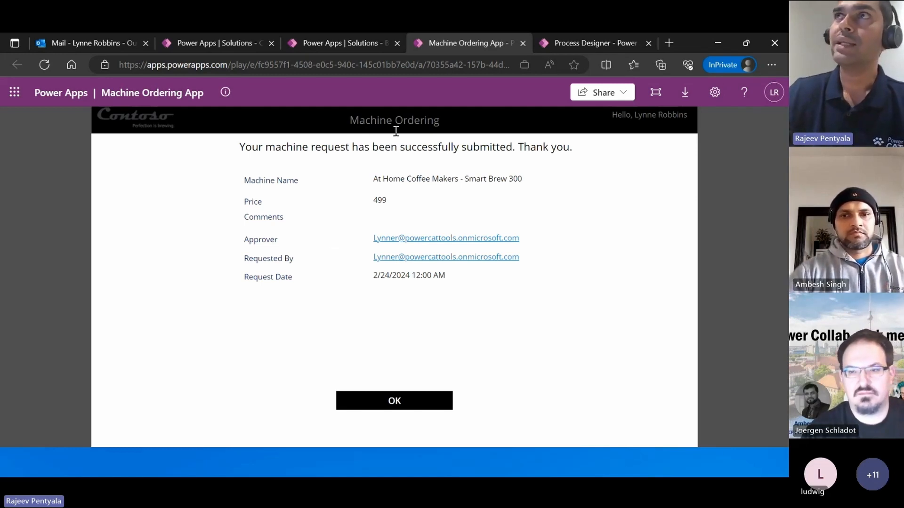
left_click(582, 43)
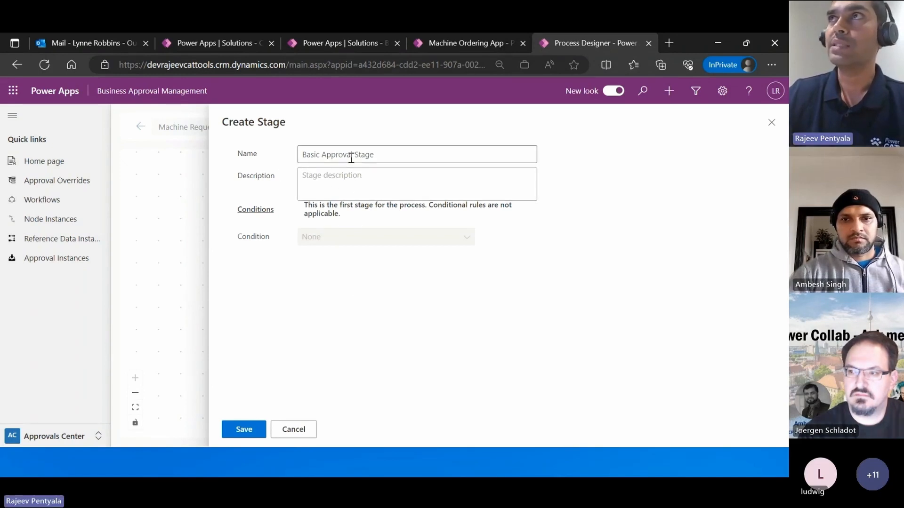
left_click(245, 430)
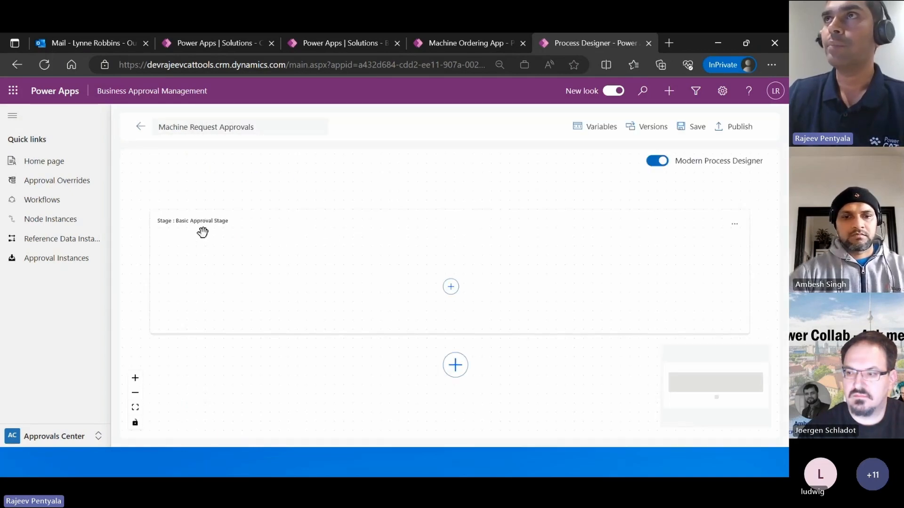
- Start an approval node in the Basic Approval Stage, using Initial Approval as both its name and description
left_click(451, 288)
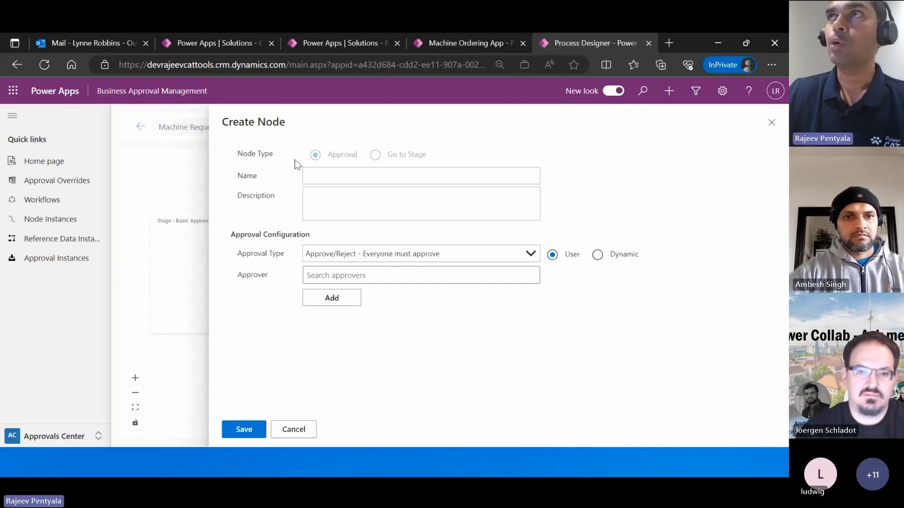
left_click(323, 177)
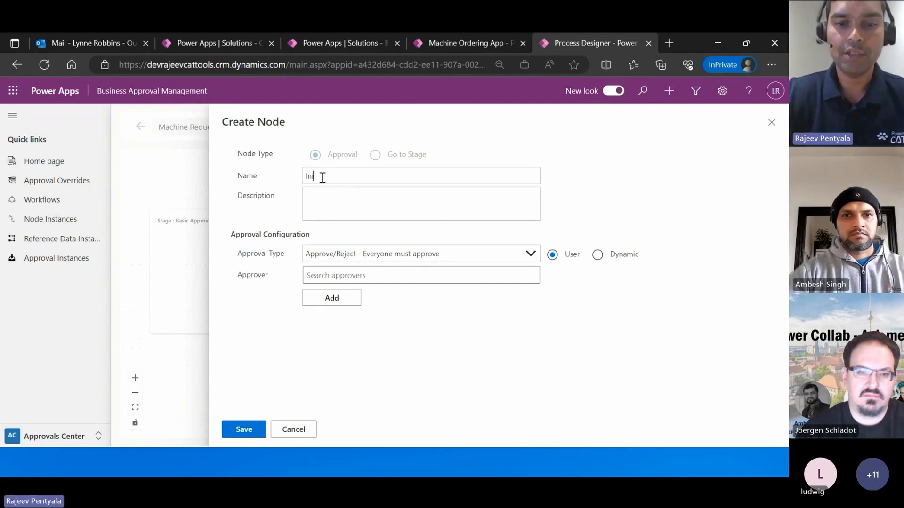
type("Initial Appr")
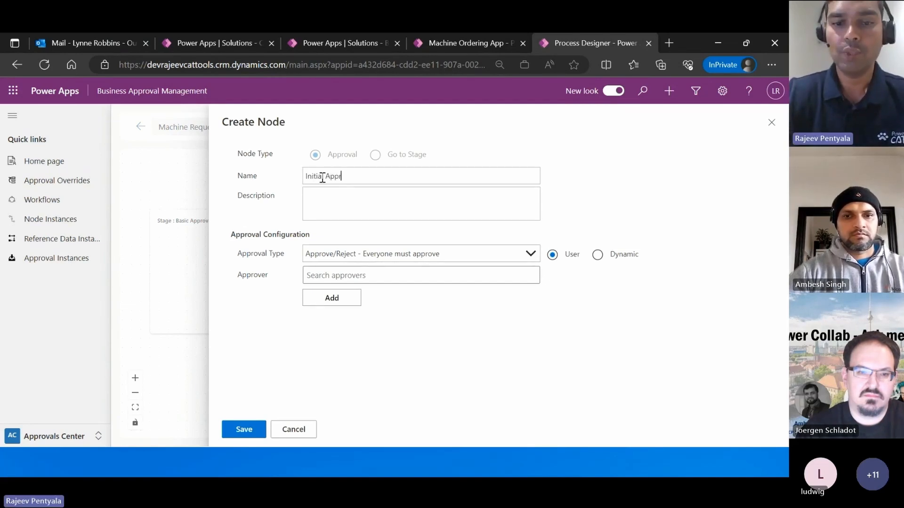
type("oval")
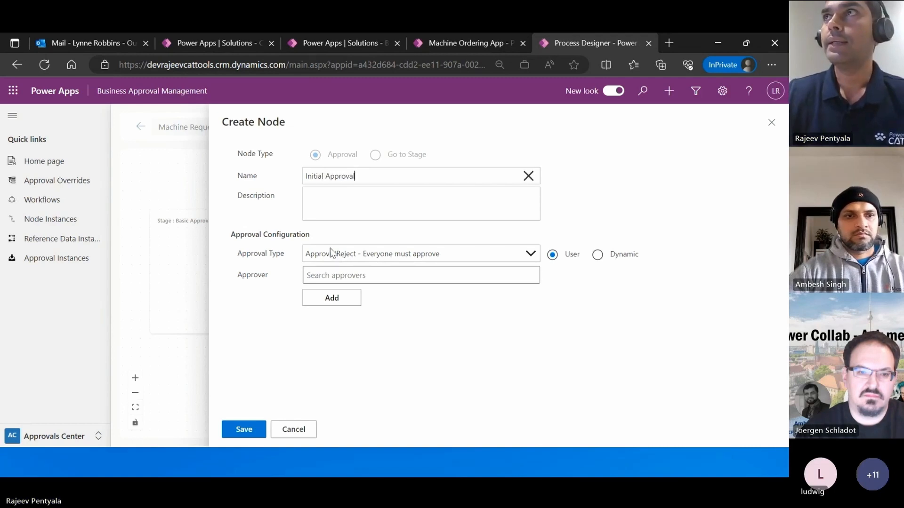
left_click_drag(367, 181, 285, 172)
key("ctrl+c")
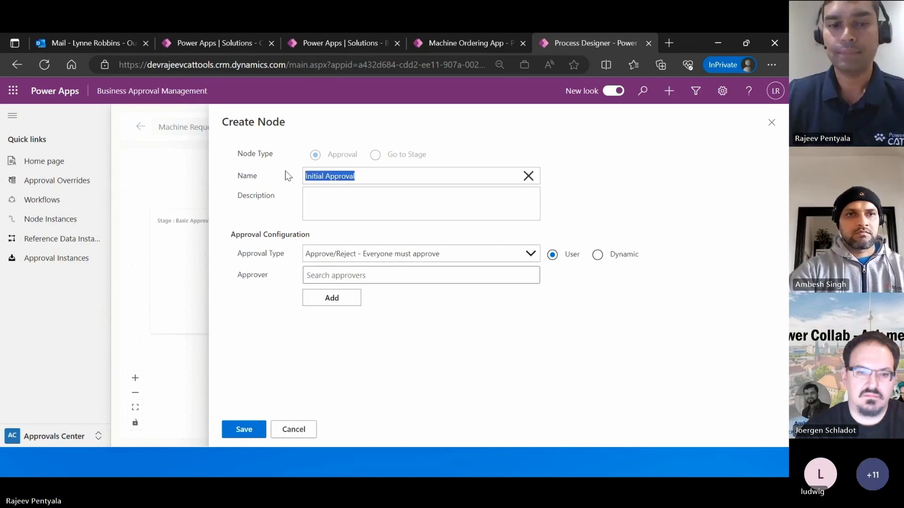
left_click(382, 209)
key("ctrl+v")
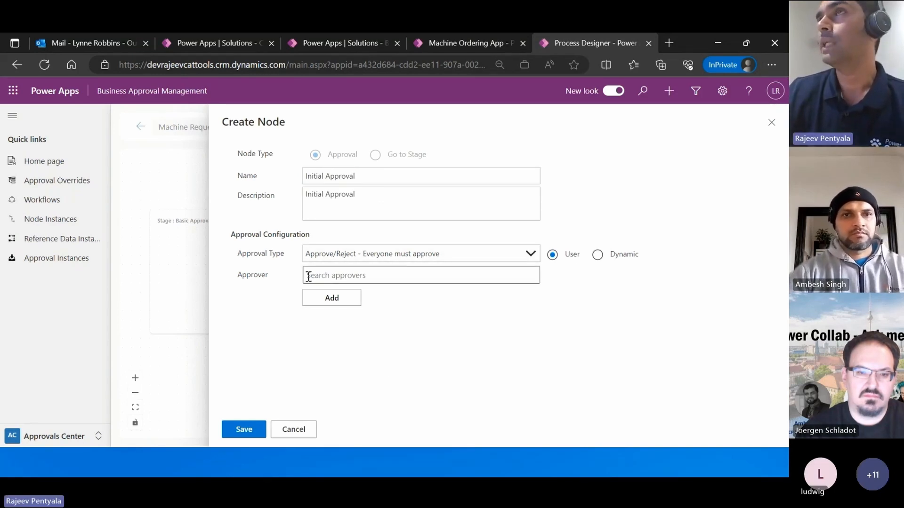
- Review the available approval types and set the node's approval type to Approve/Reject - First to respond
left_click(530, 256)
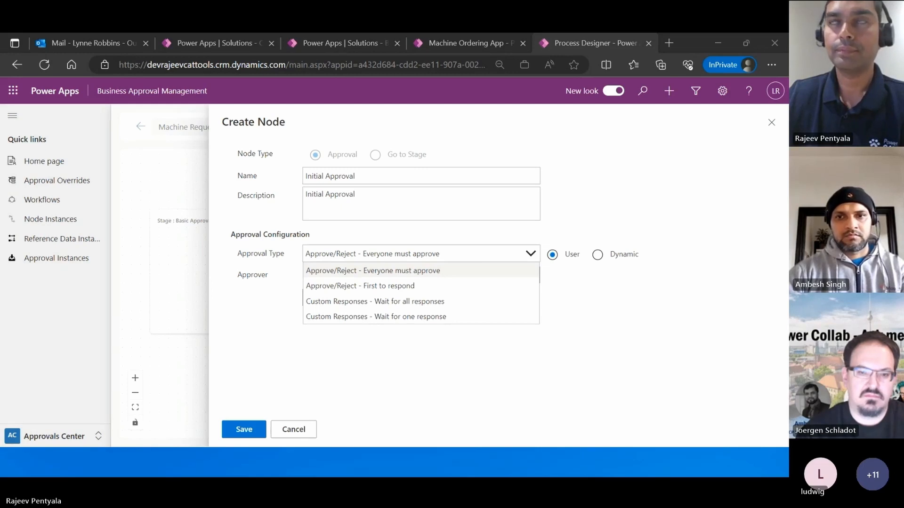
key("alt+Tab")
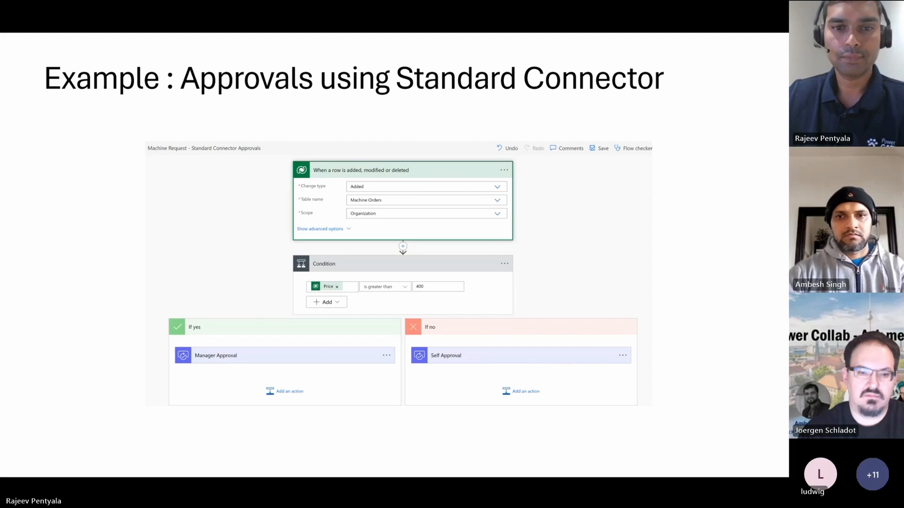
key("alt+Tab")
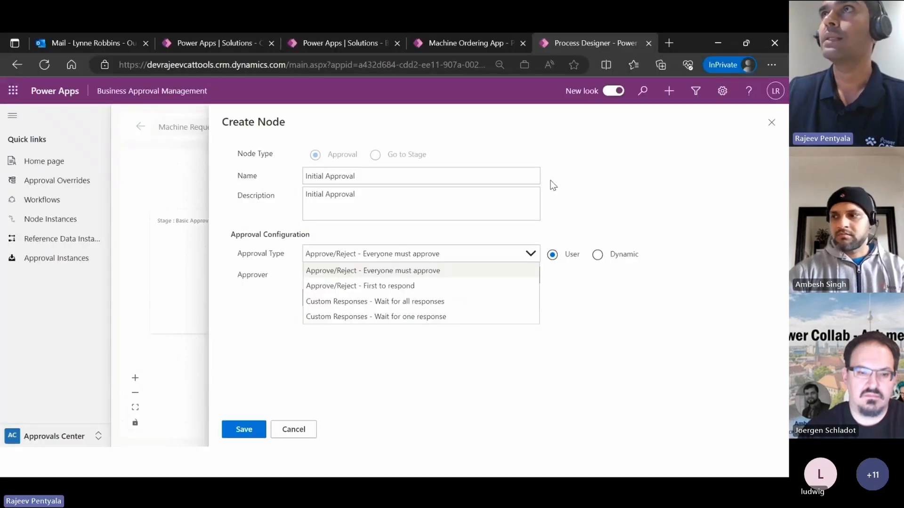
left_click(517, 356)
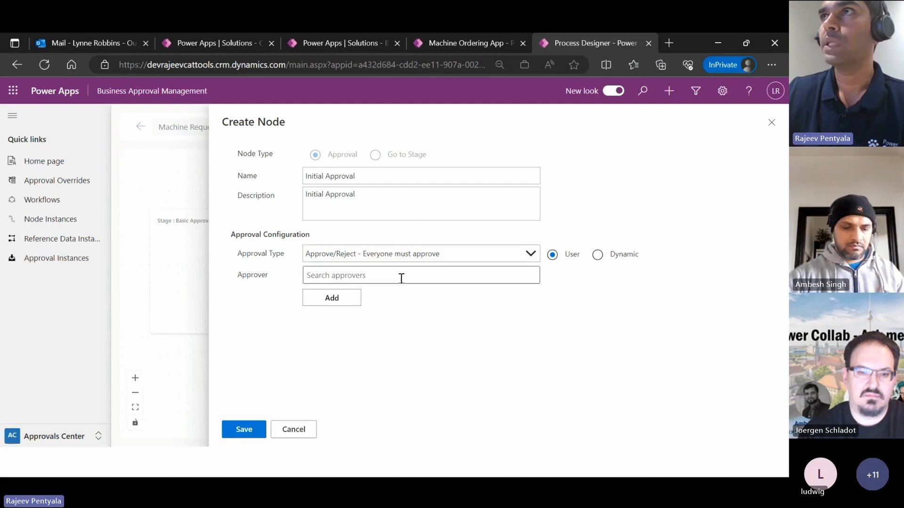
left_click(527, 254)
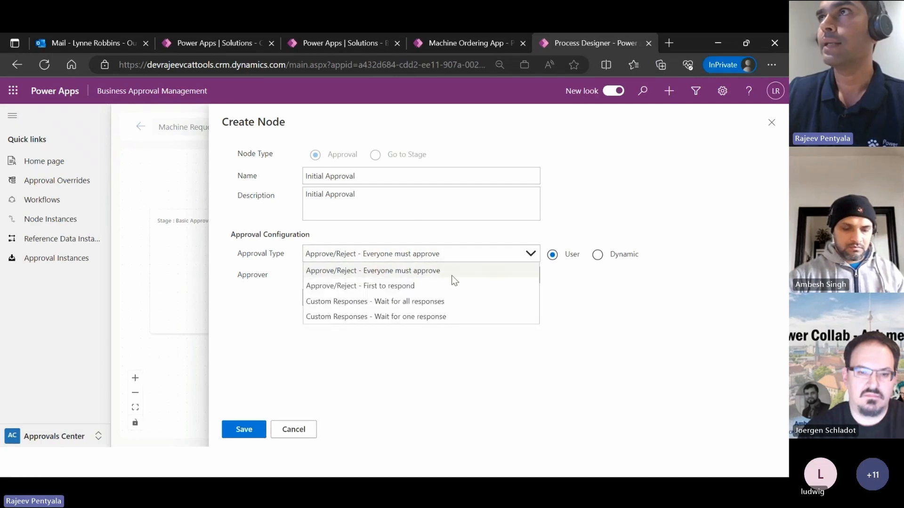
left_click(436, 285)
- Search for the signed-in user by name and select that person as the node's approver
left_click(405, 276)
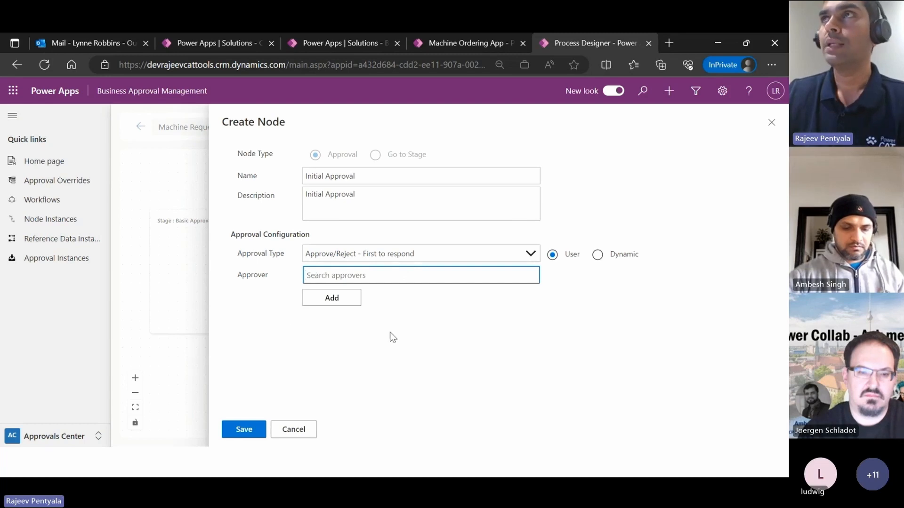
type("L")
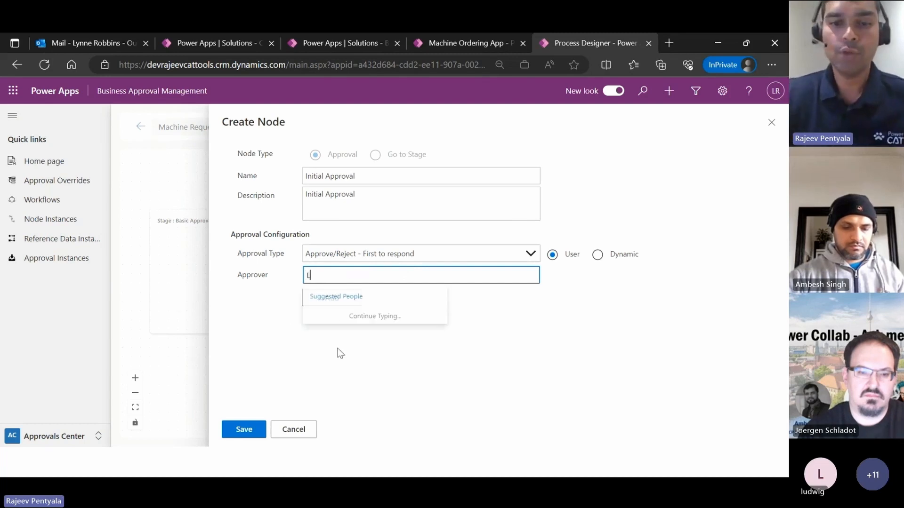
type("ynn")
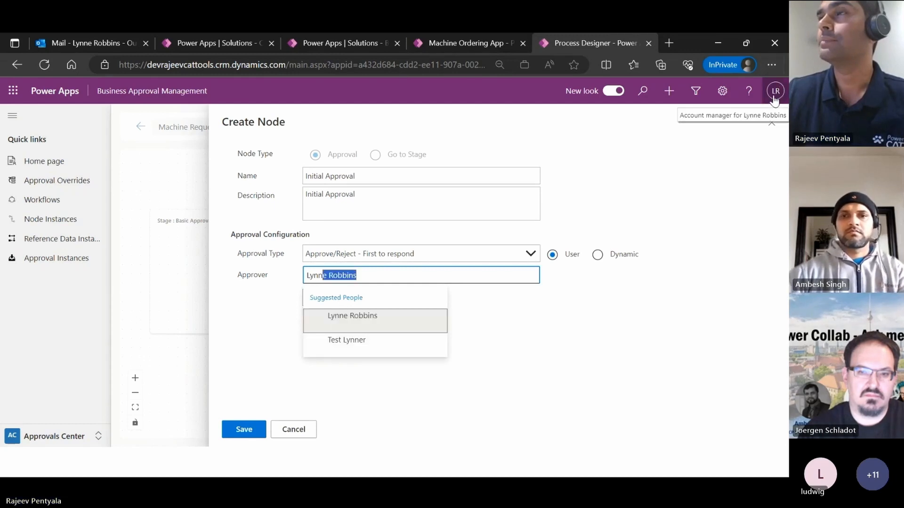
left_click(361, 324)
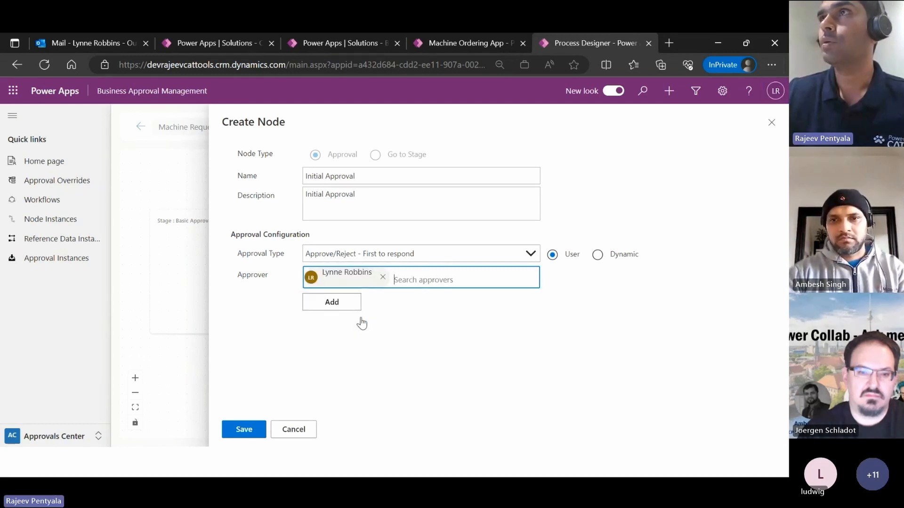
- Add the selected approver to the Initial Approval node and save the node, checking a sample Power Automate approval e-mail in Outlook for reference
left_click(341, 306)
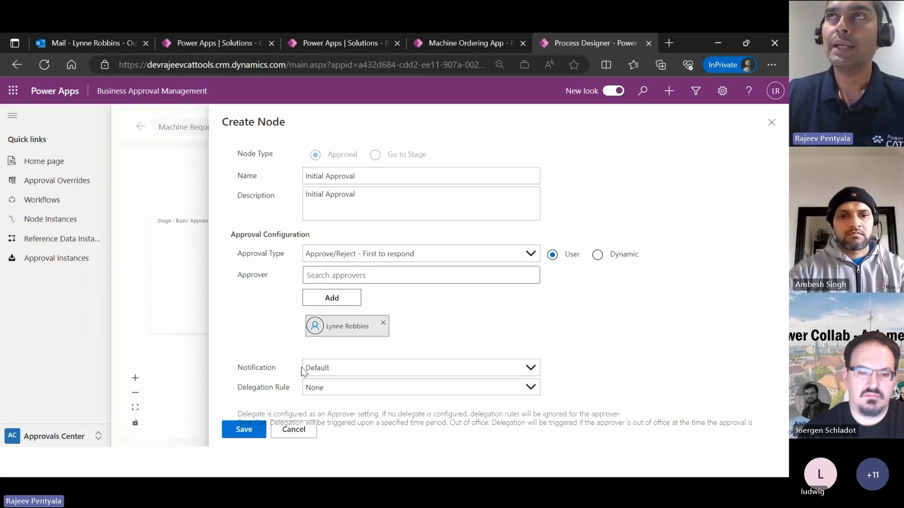
left_click(94, 42)
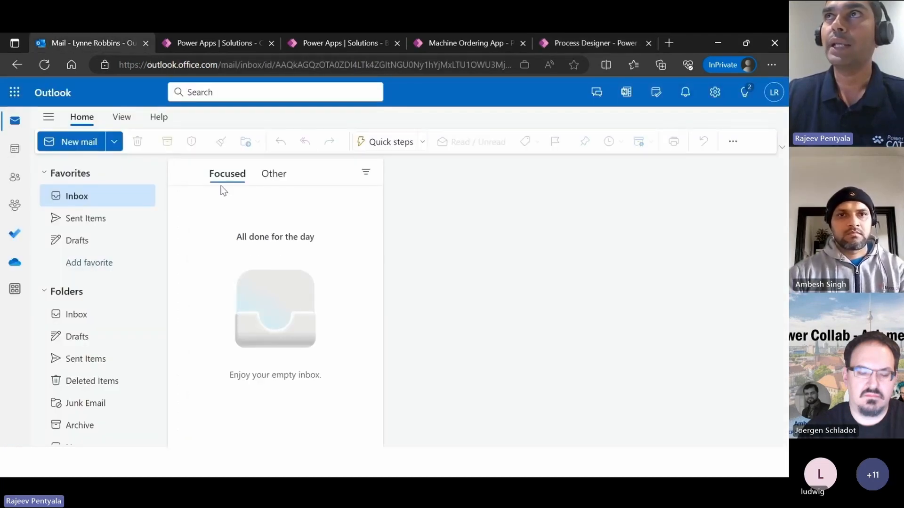
left_click(269, 185)
left_click(289, 216)
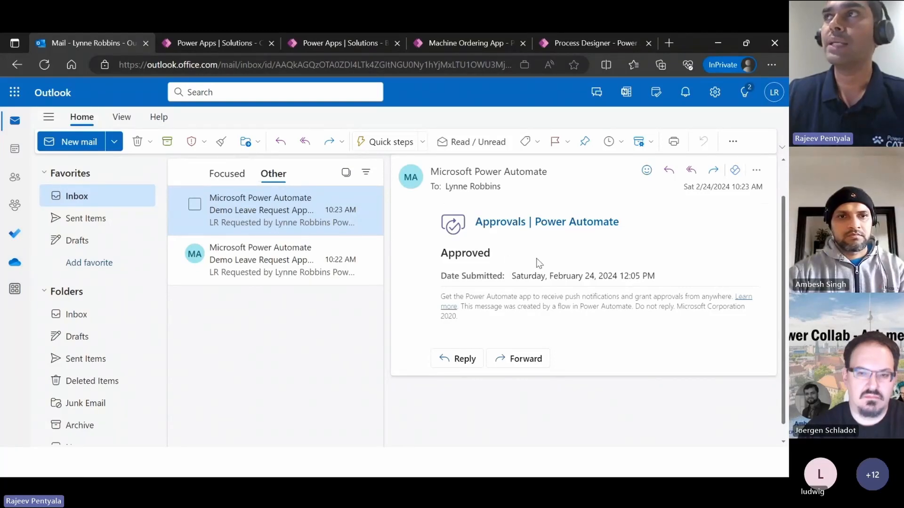
left_click(581, 43)
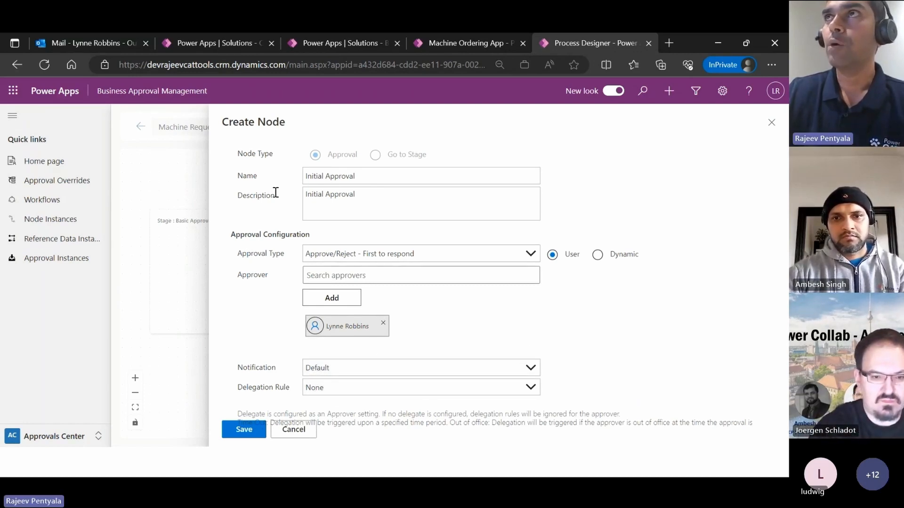
left_click(245, 433)
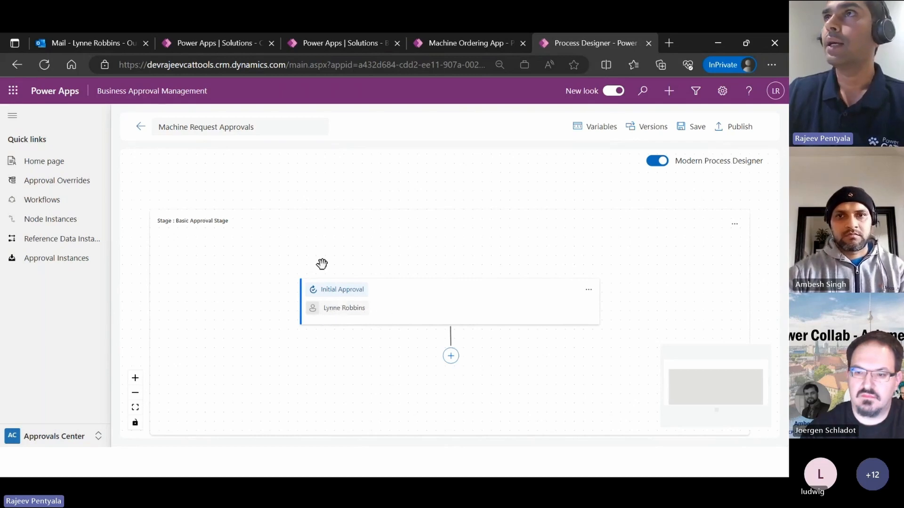
- Save the Machine Request Approvals workflow and publish it with Activate process when published set to Yes
left_click(684, 132)
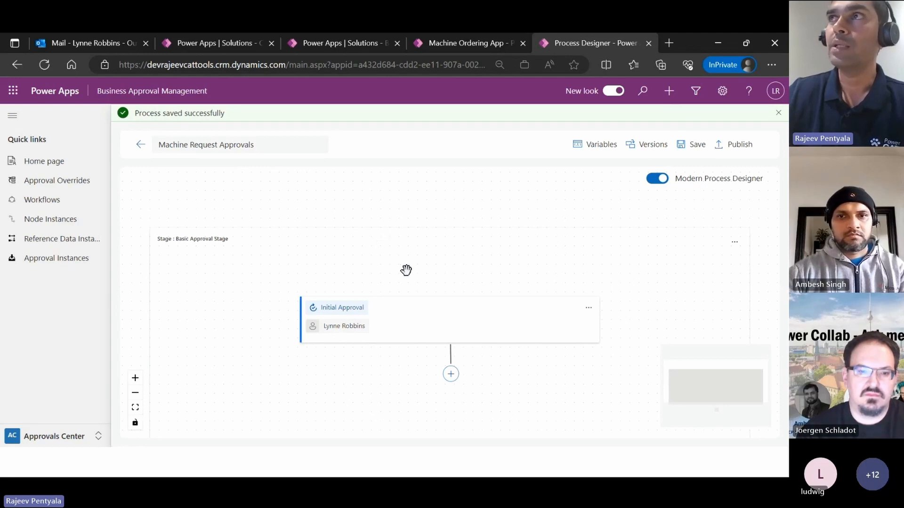
left_click(739, 147)
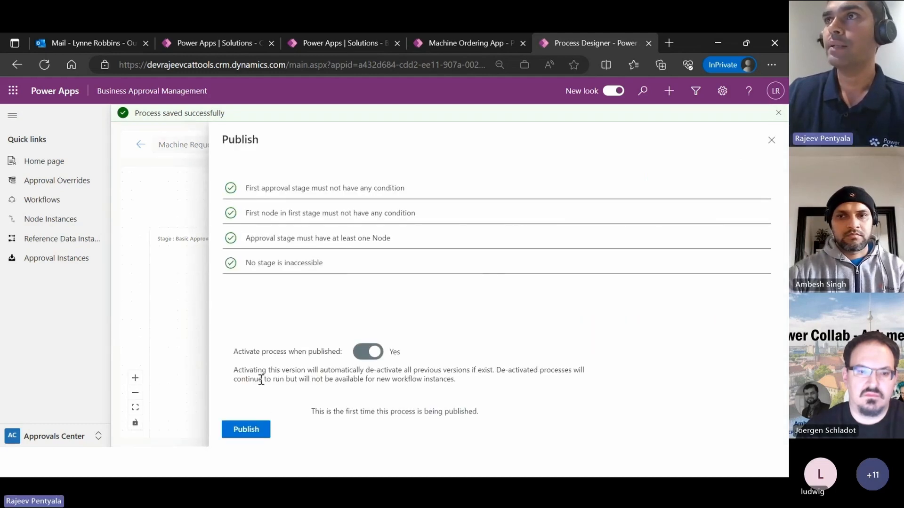
left_click(376, 353)
left_click(376, 353)
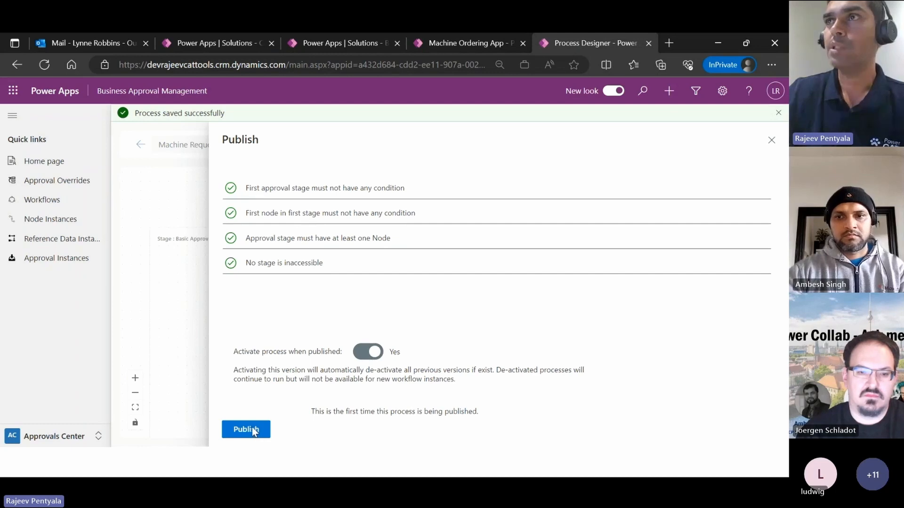
left_click(237, 439)
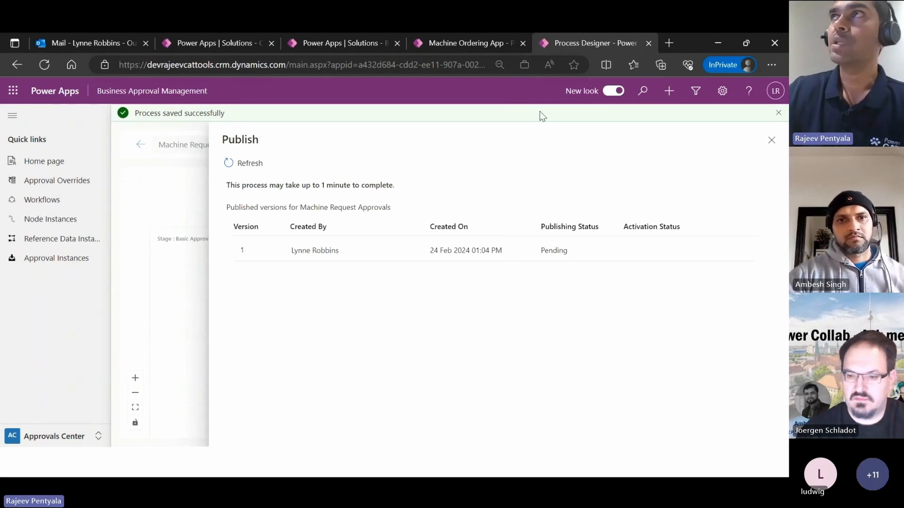
- Review the submitted machine request and the example slides for approvals using the Standard Connector and the Approval Kit Connector
left_click(494, 44)
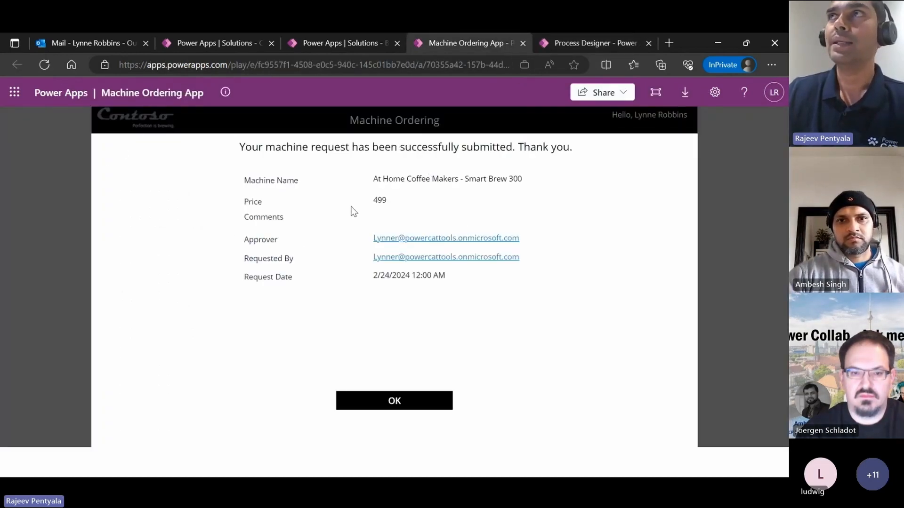
left_click(587, 45)
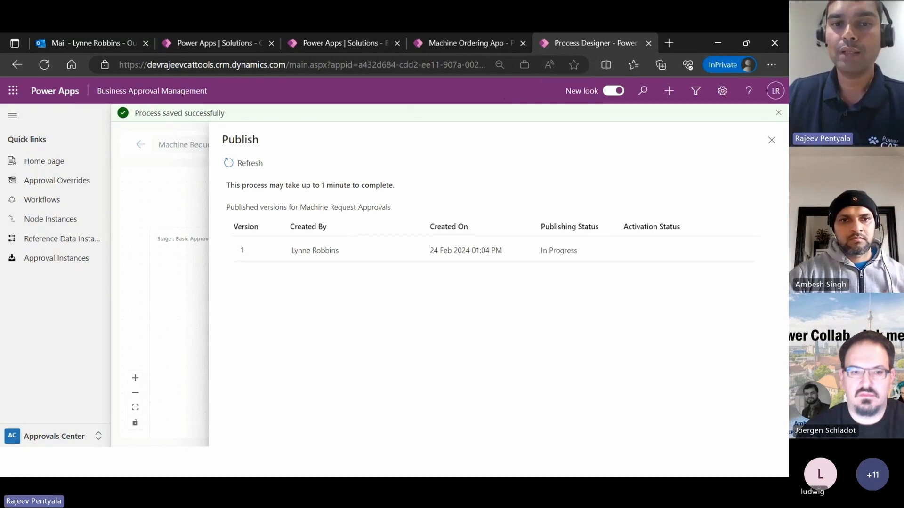
key("Right")
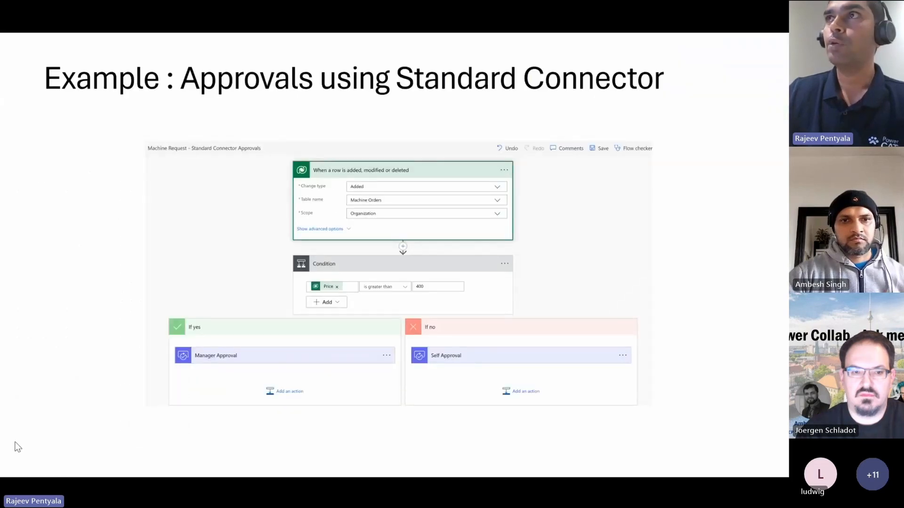
key("Right")
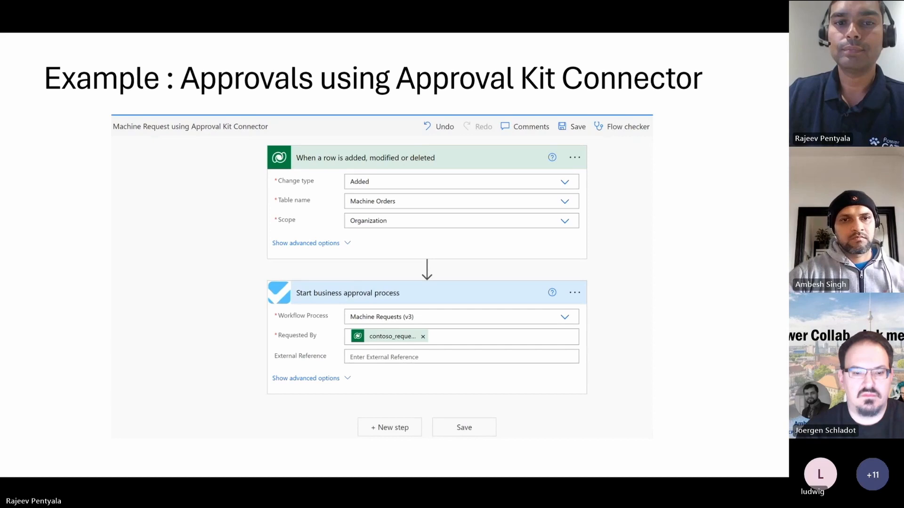
key("alt+Tab")
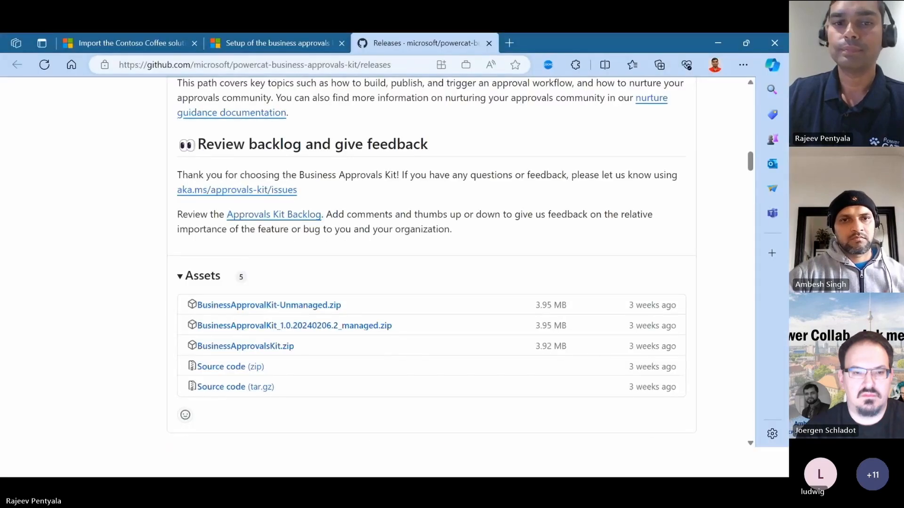
key("alt+Tab")
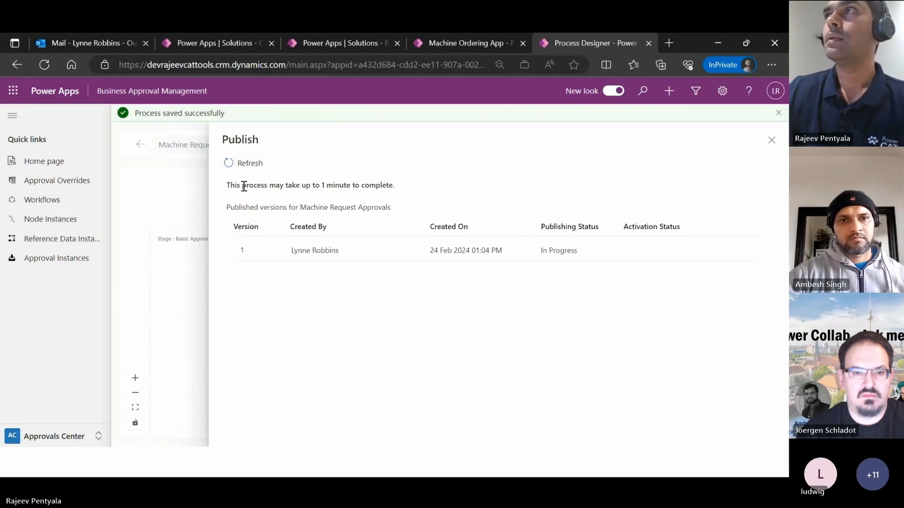
- Create an automated cloud flow in the Contoso Coffee solution, skipping the initial name and trigger setup
left_click(226, 43)
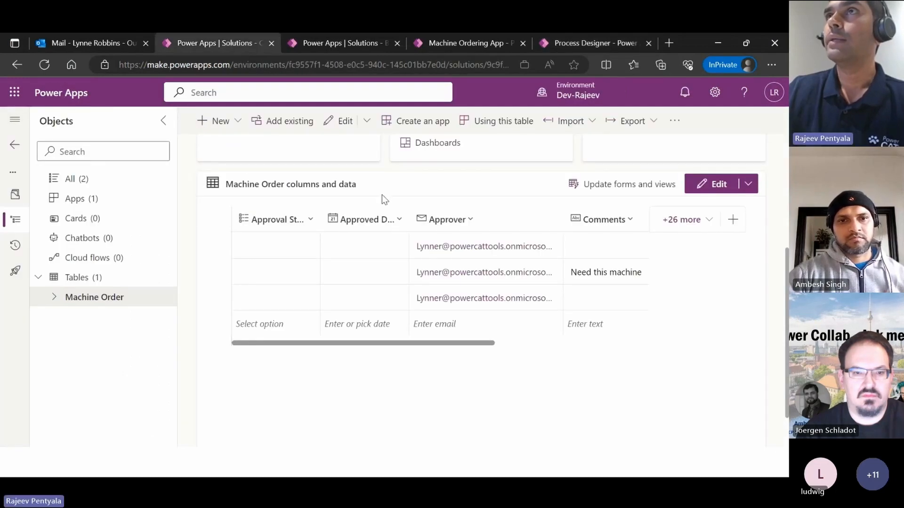
left_click(76, 179)
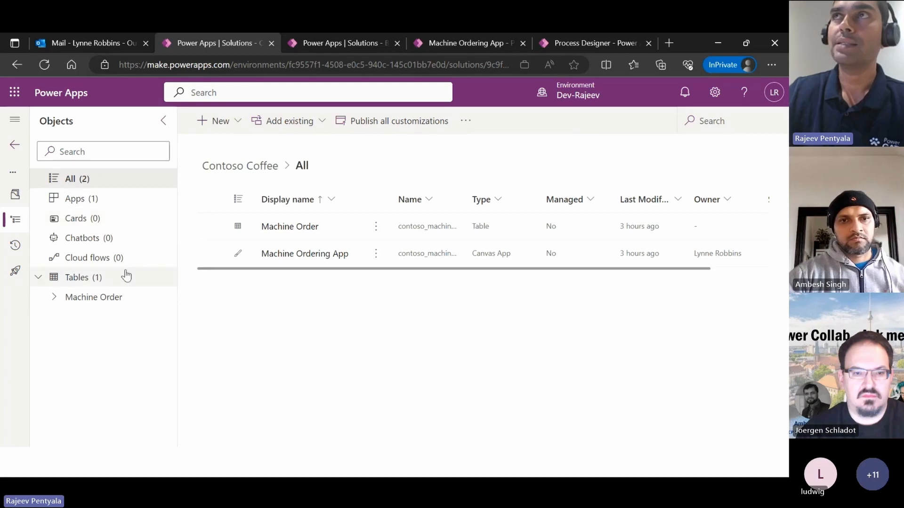
left_click(94, 258)
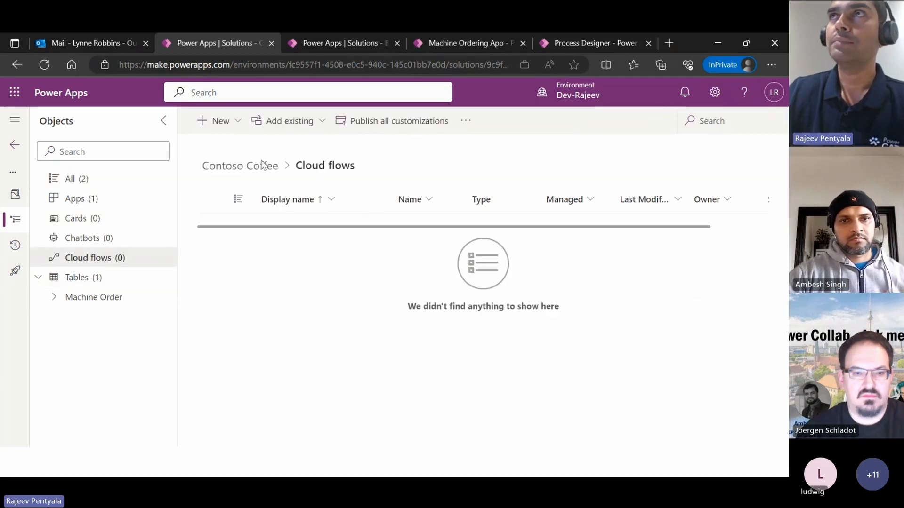
left_click(232, 122)
mouse_move(234, 168)
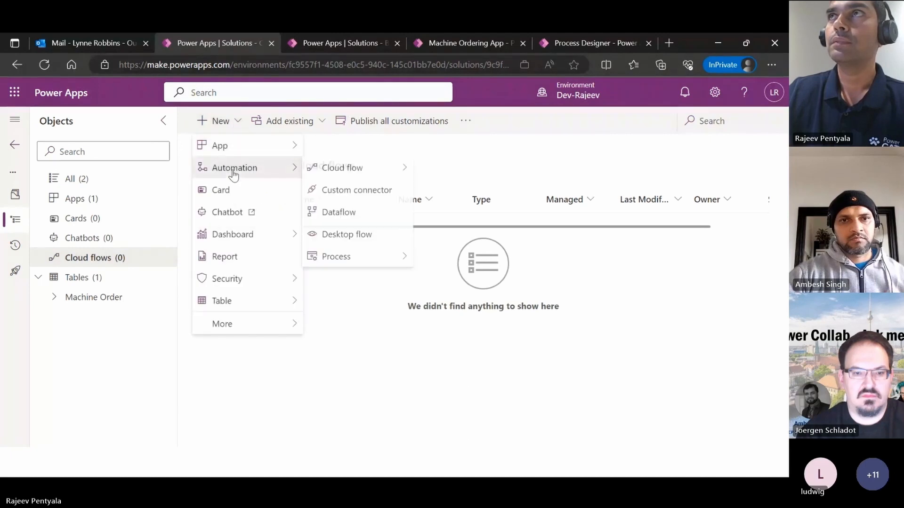
mouse_move(346, 173)
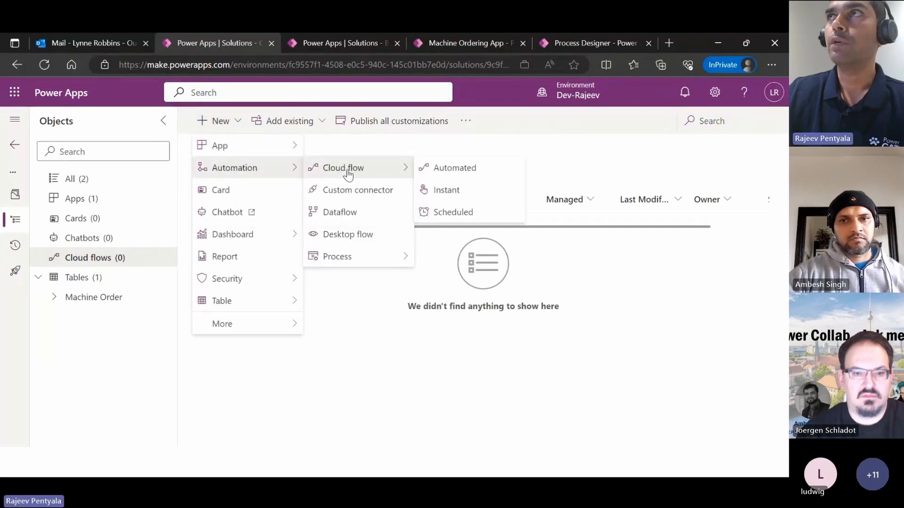
left_click(460, 172)
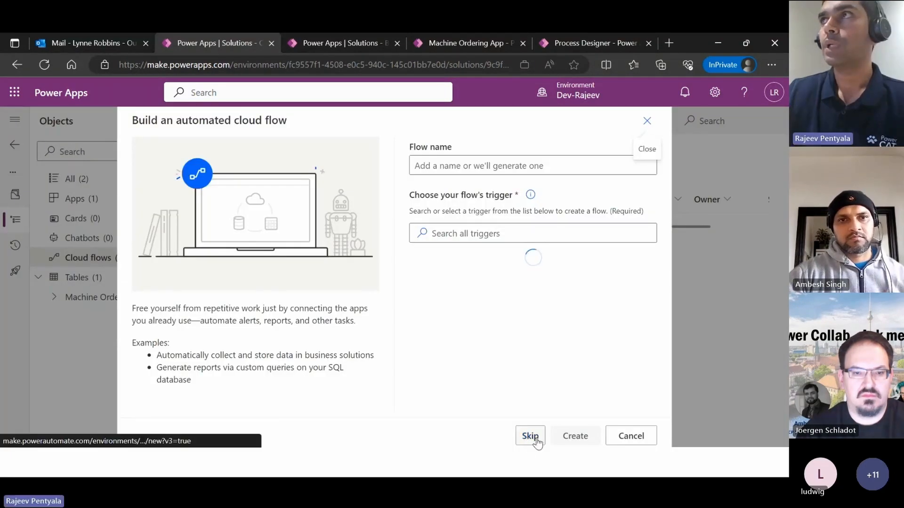
left_click(530, 436)
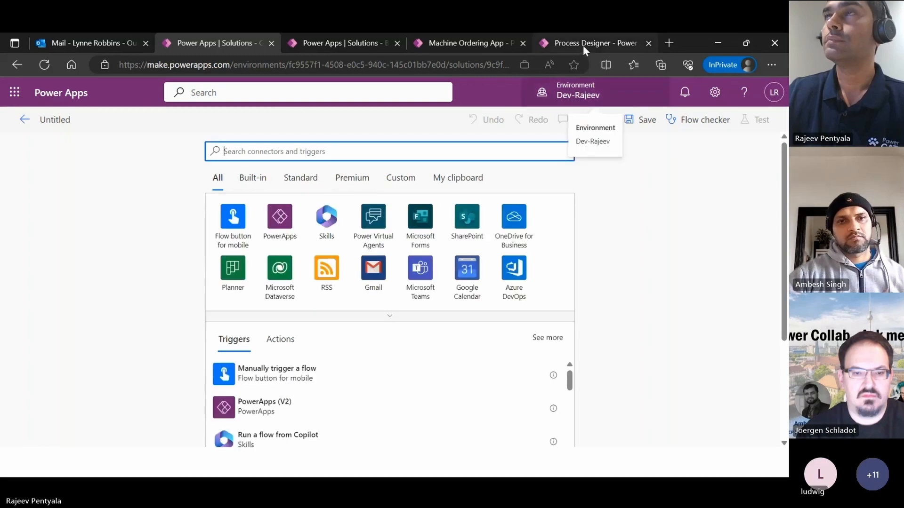
- Name the cloud flow Machine Request Approval Flow, checking the submitted machine request and the workflow's publishing status for reference
left_click(62, 118)
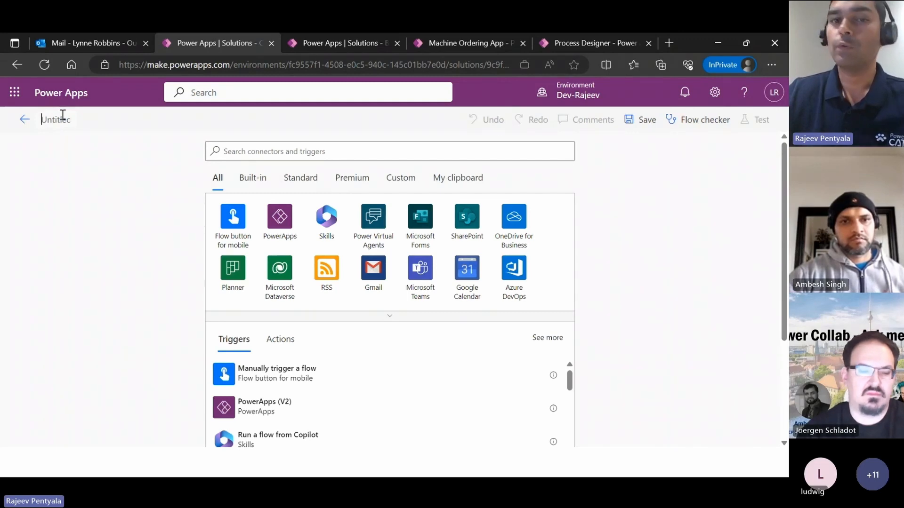
key("ctrl+a")
type("M")
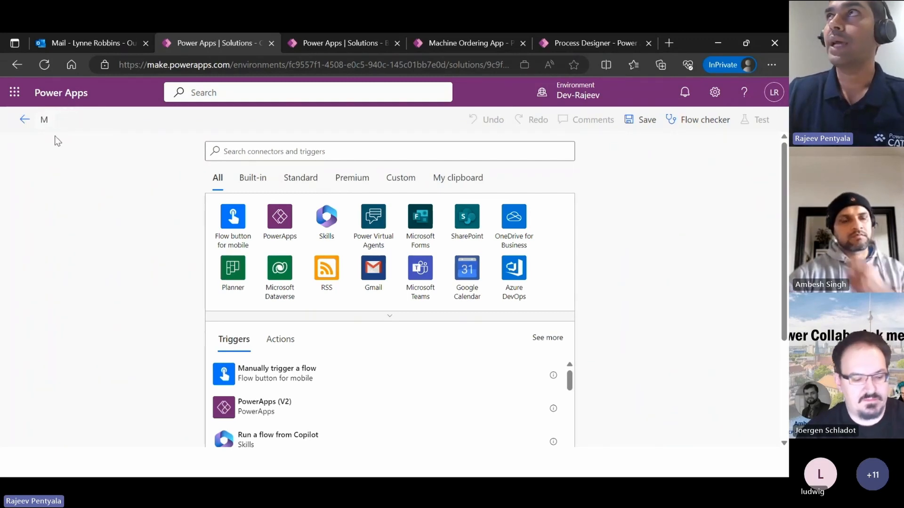
left_click(499, 45)
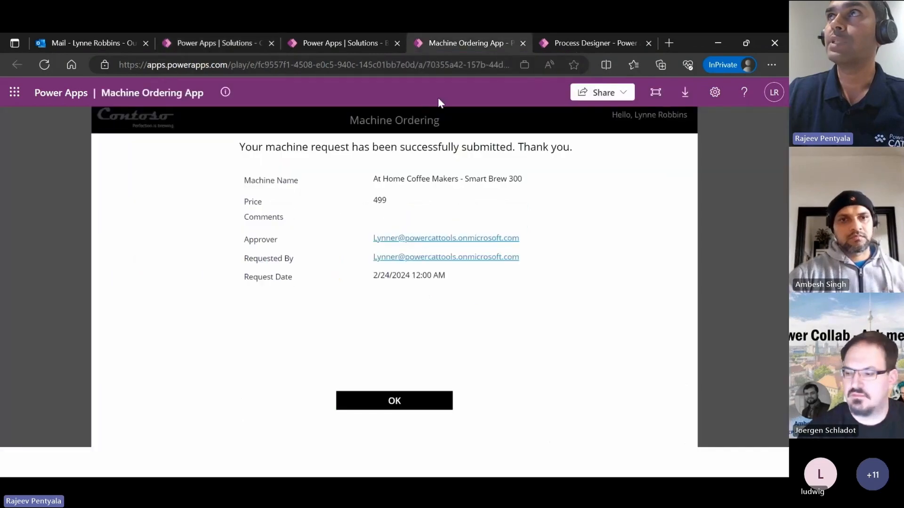
left_click(586, 47)
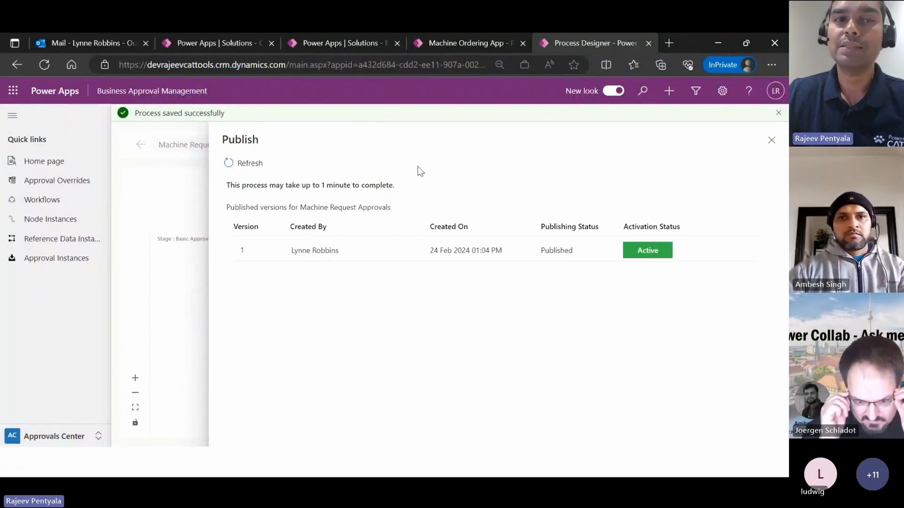
left_click(499, 43)
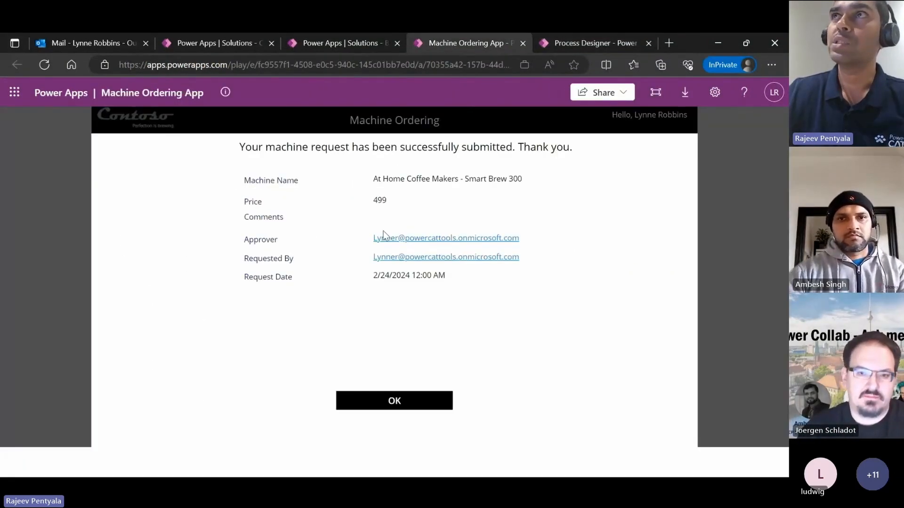
left_click(612, 45)
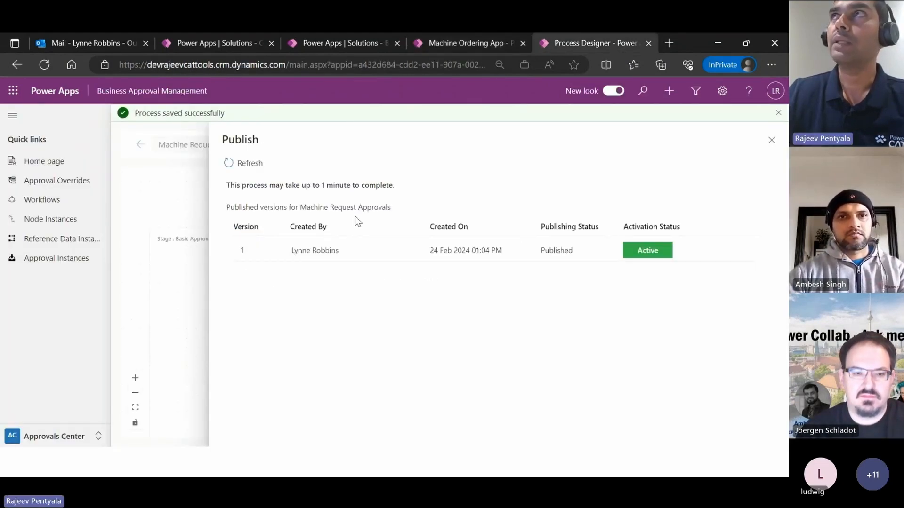
left_click(216, 42)
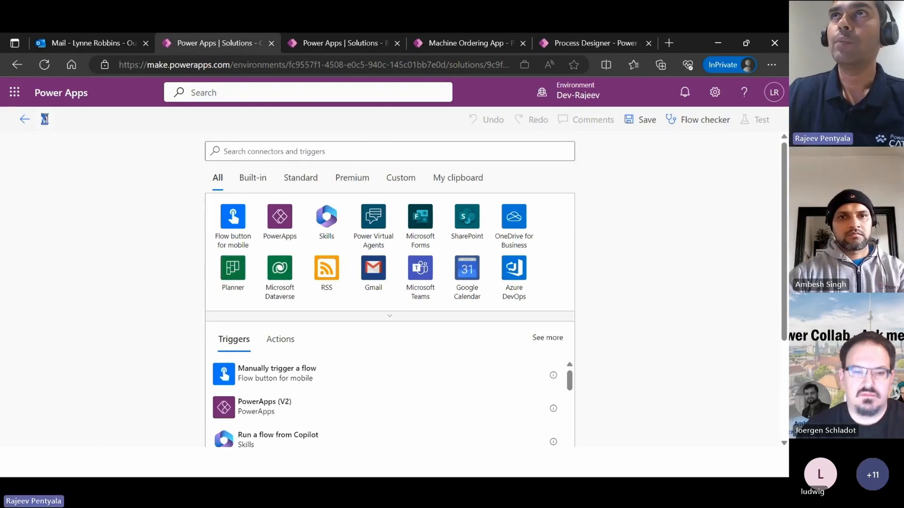
type("a")
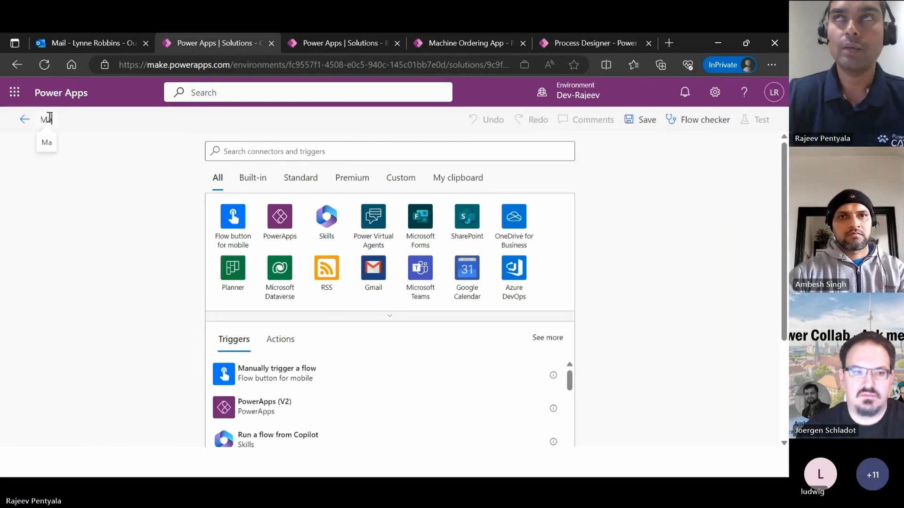
type("chine ")
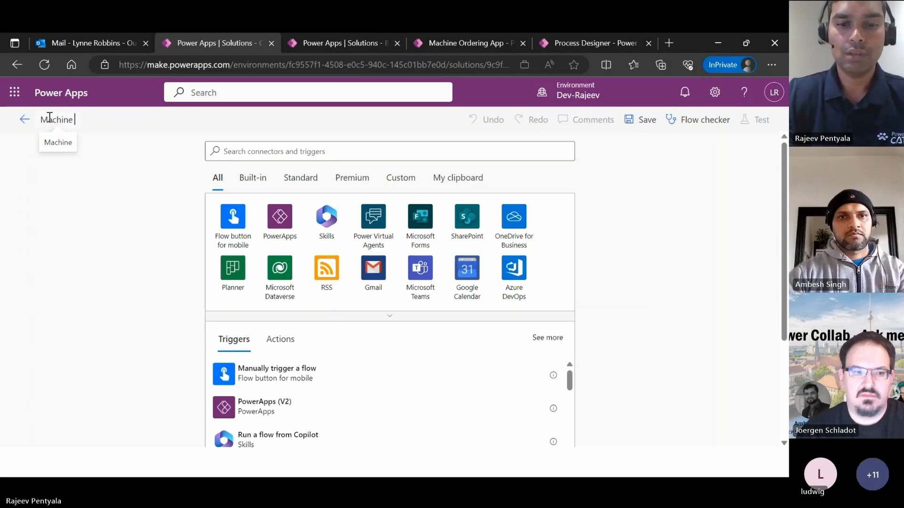
type("Request Ap")
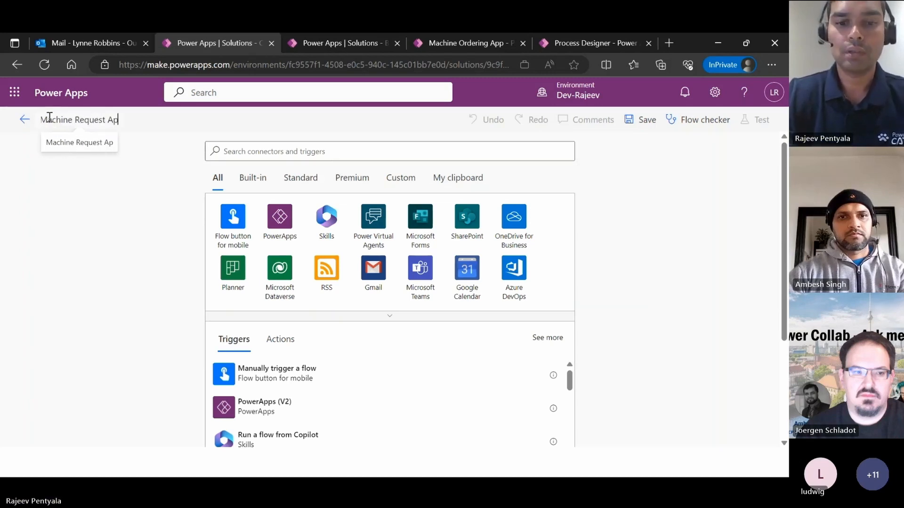
type("proval F")
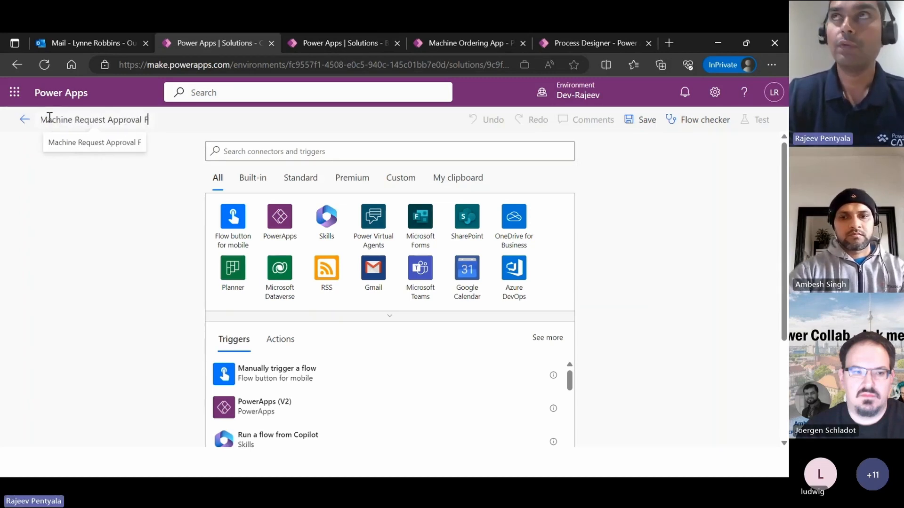
type("low")
left_click(161, 202)
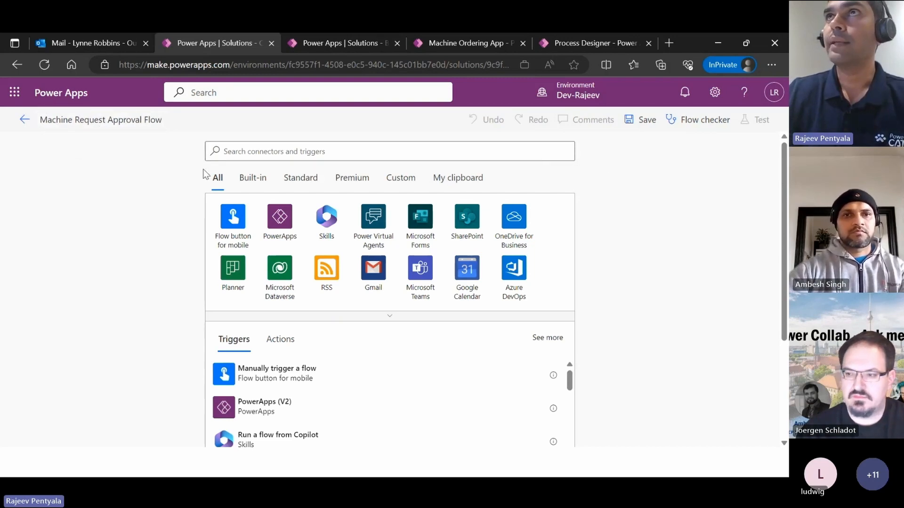
- Add the Microsoft Dataverse trigger When a row is added, modified or deleted and set its change type to Added
left_click(283, 274)
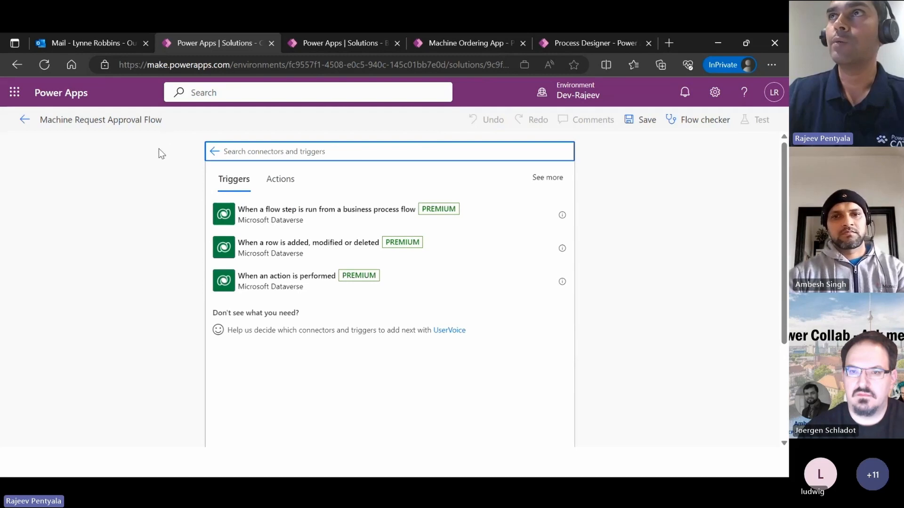
left_click(324, 250)
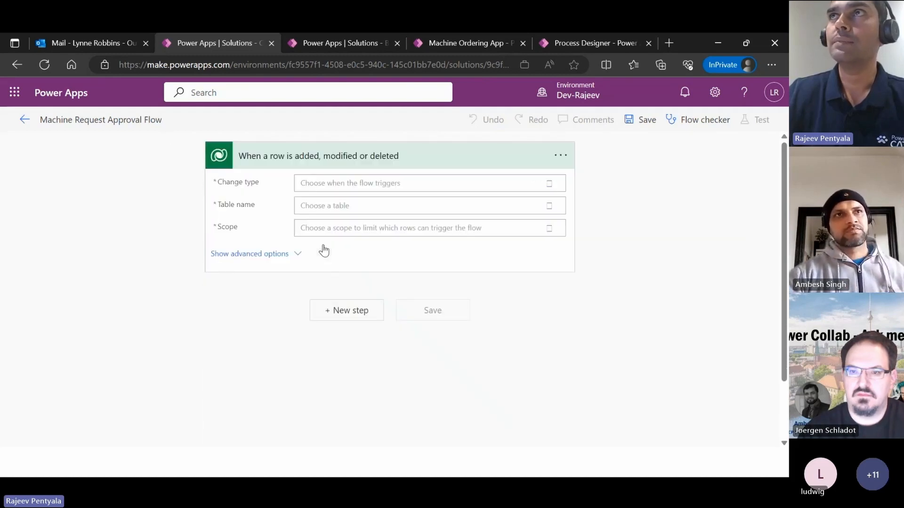
left_click(549, 184)
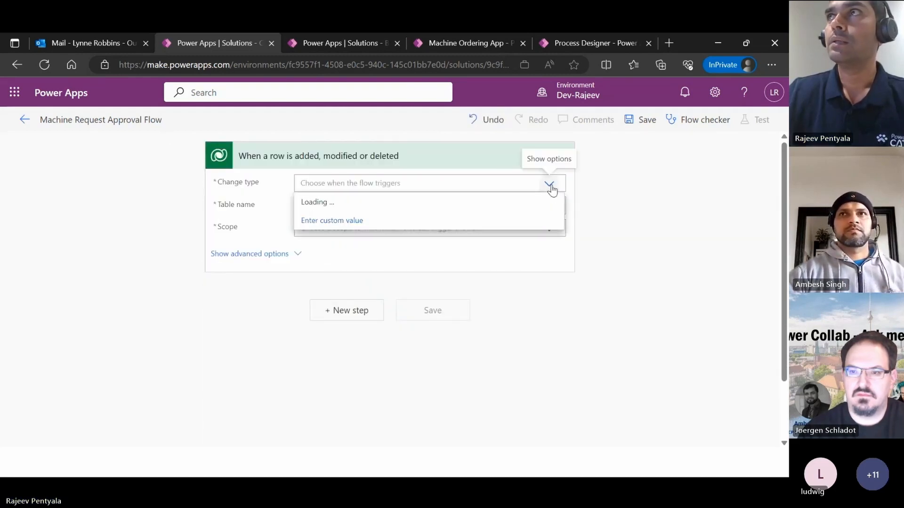
left_click(332, 202)
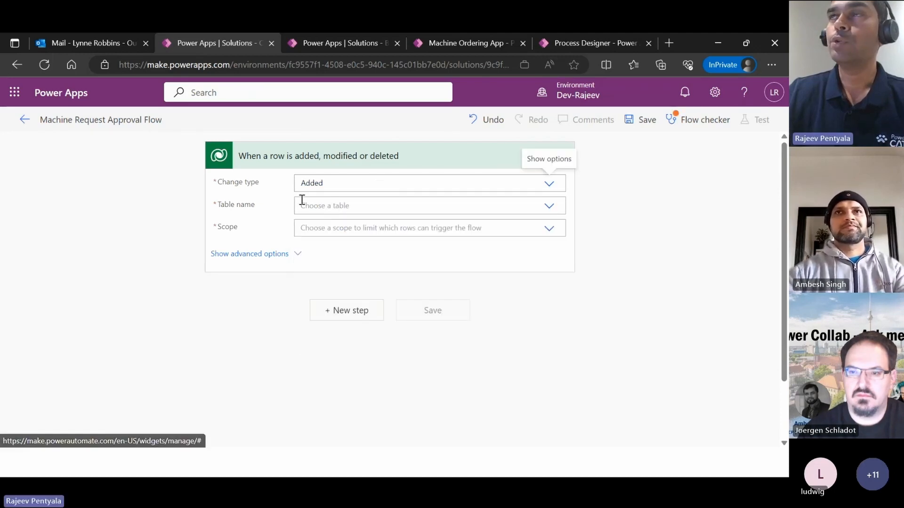
- Set the trigger's table to Machine Orders and its scope to Organization, checking the submitted machine request for reference
left_click(492, 46)
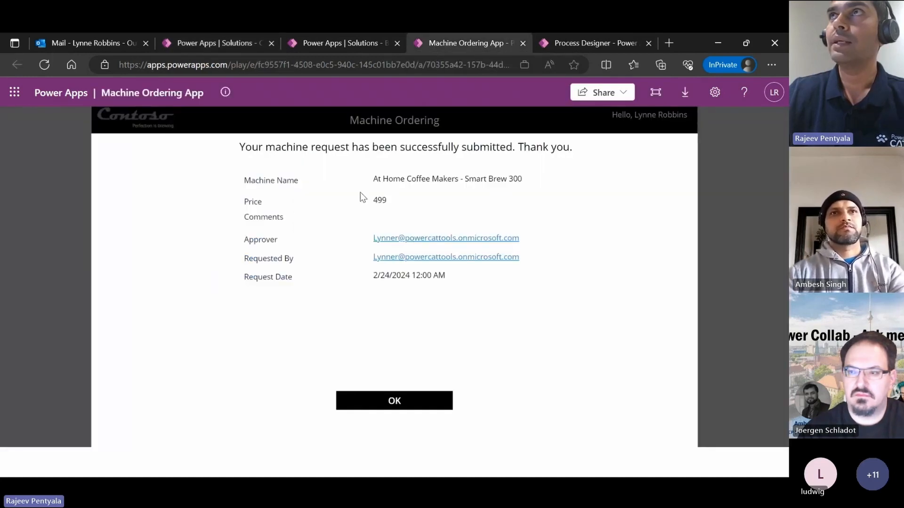
left_click(244, 47)
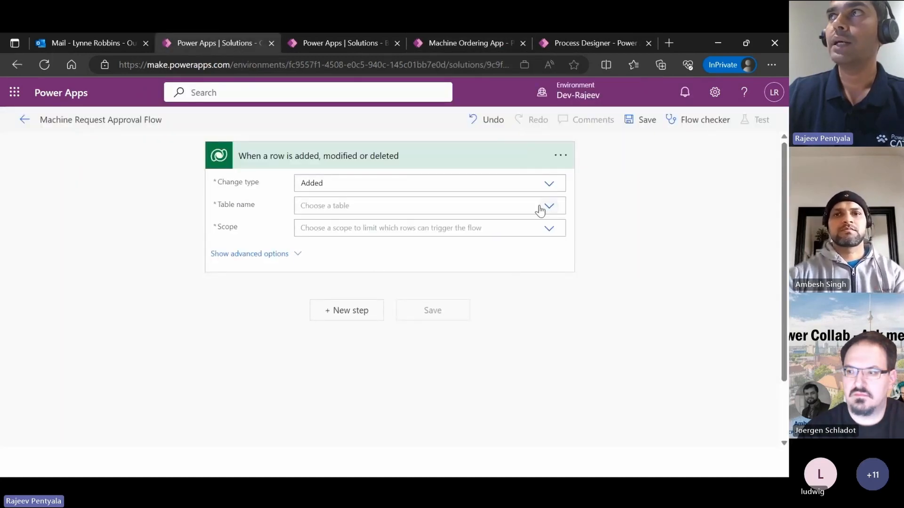
left_click(499, 203)
type("machine")
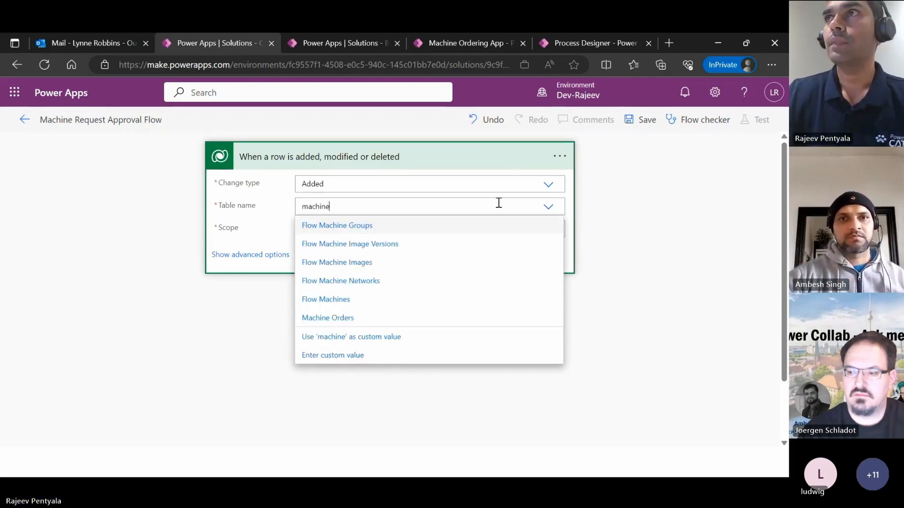
left_click(341, 318)
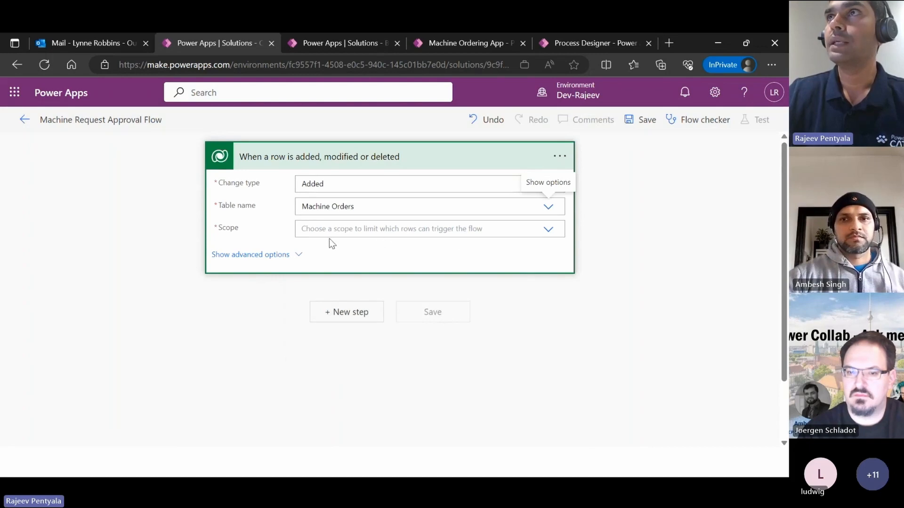
left_click(456, 230)
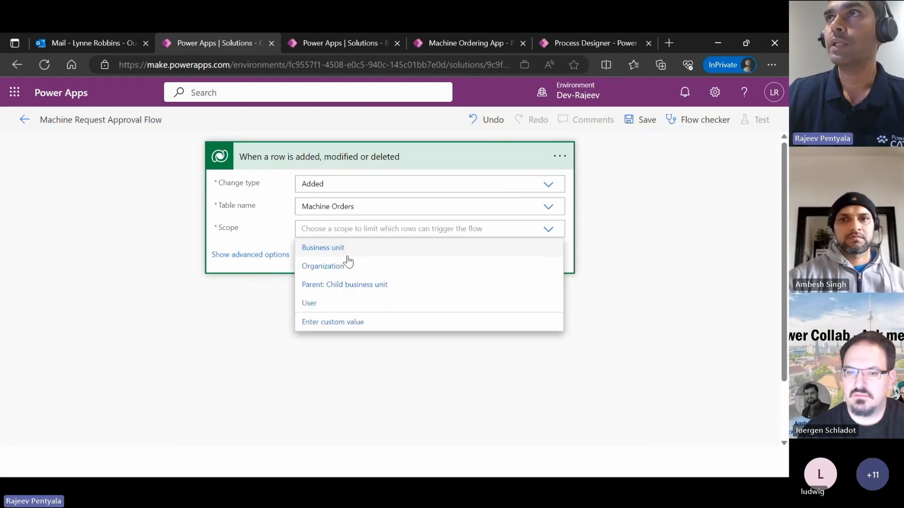
left_click(342, 266)
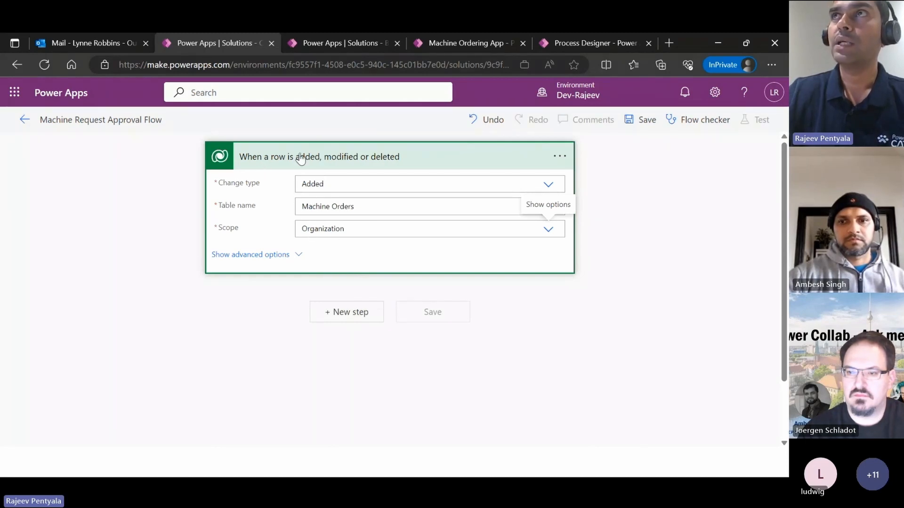
- Start a new flow step and check the workflow's publishing status and the custom connectors in the Business Approval Kit solution
left_click(347, 313)
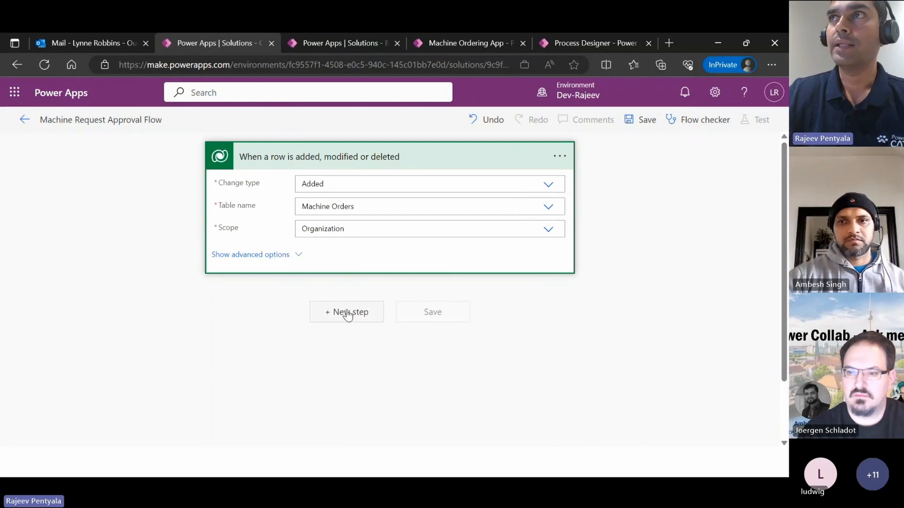
left_click(580, 43)
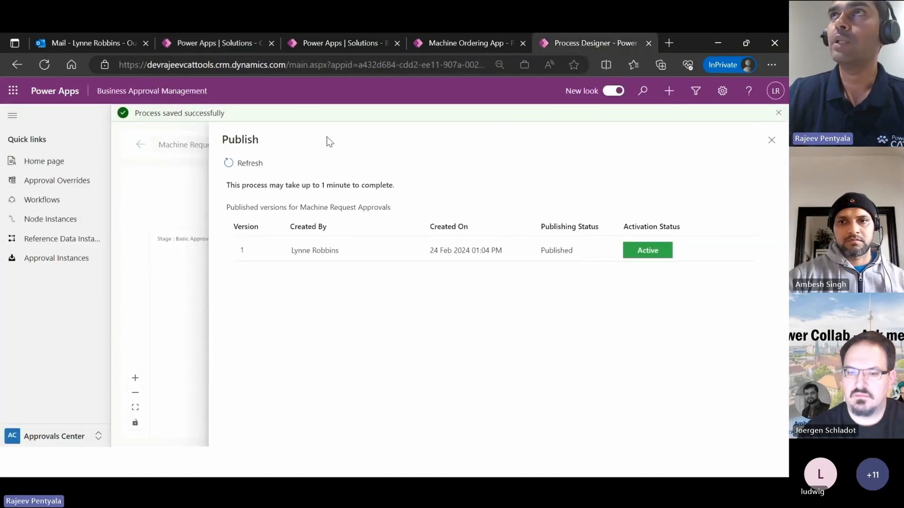
left_click(233, 43)
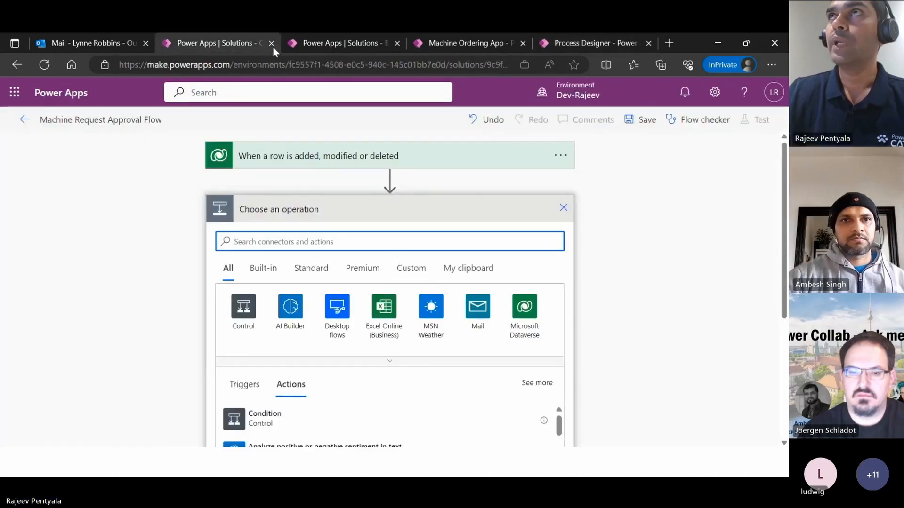
left_click(297, 43)
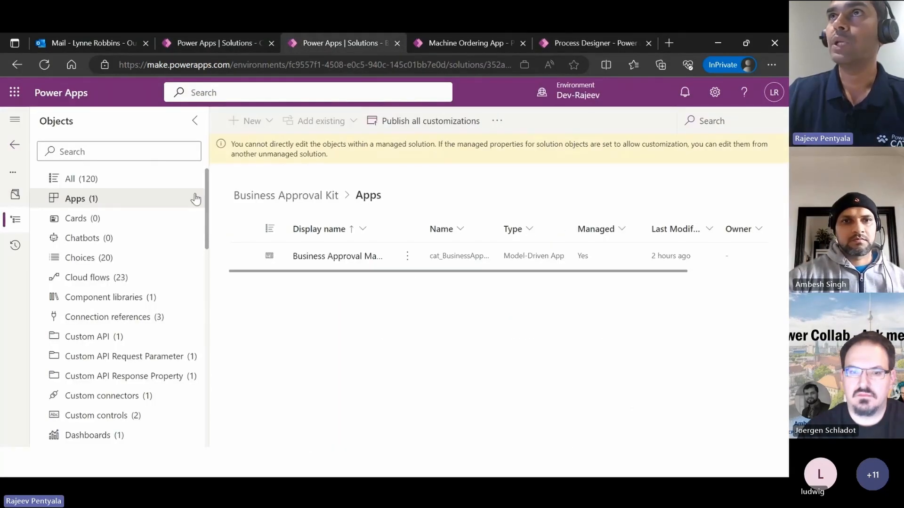
left_click(113, 338)
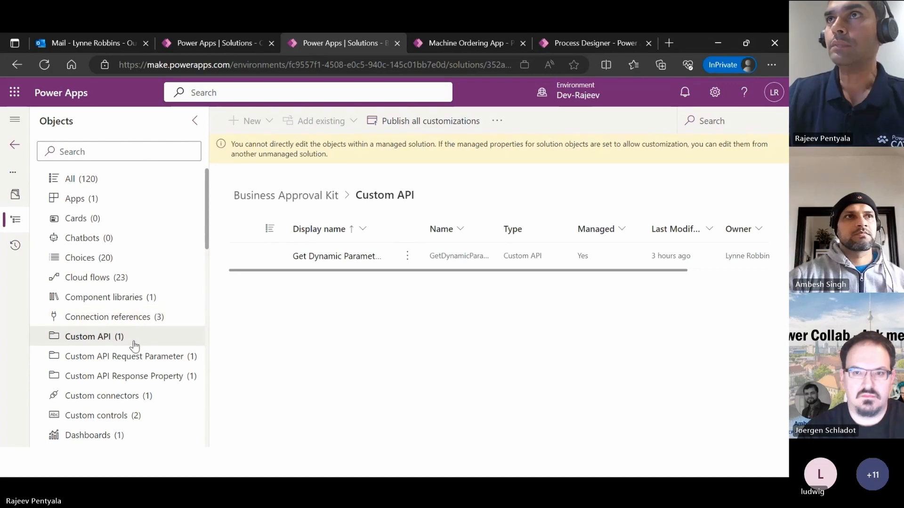
left_click(137, 395)
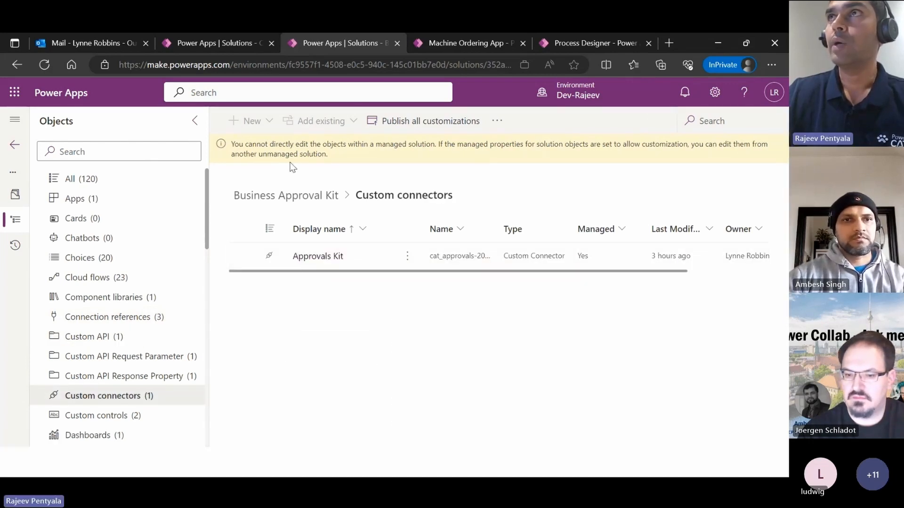
left_click(242, 46)
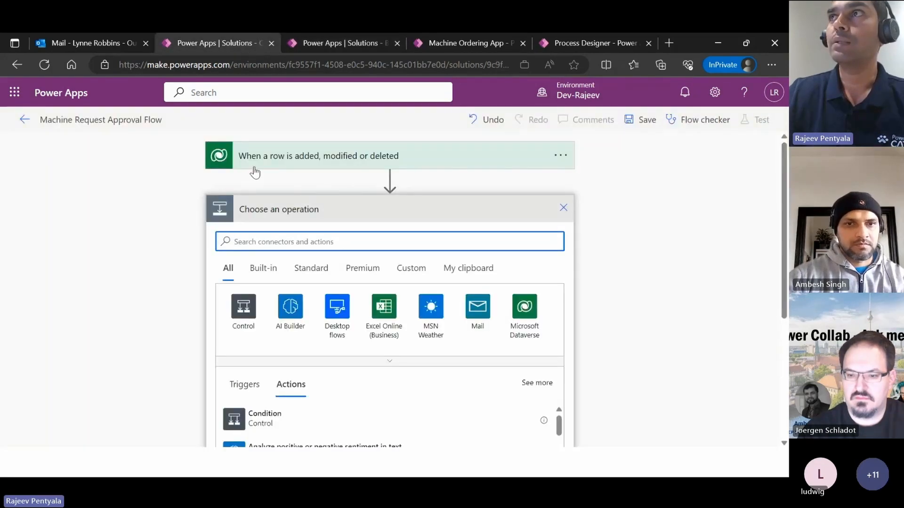
- Add the Start business approval process action from the custom Approvals Kit connector after the trigger
left_click(404, 271)
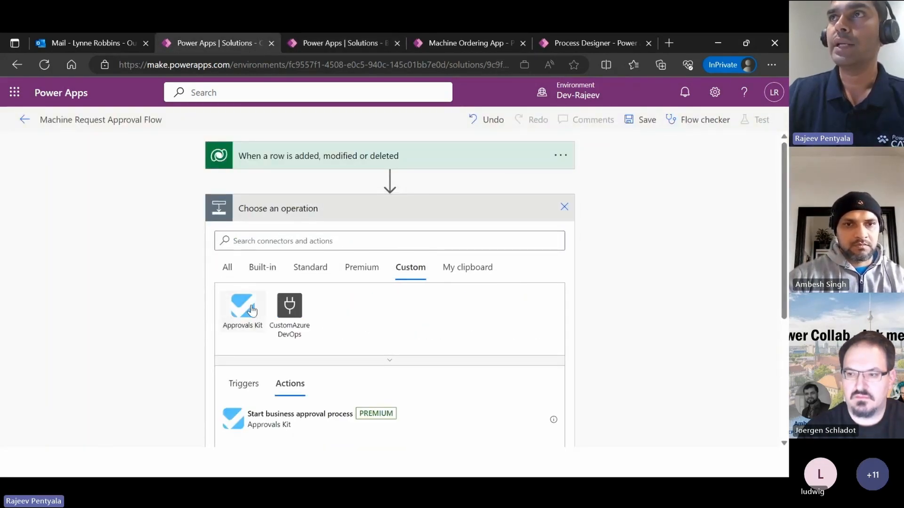
left_click(249, 308)
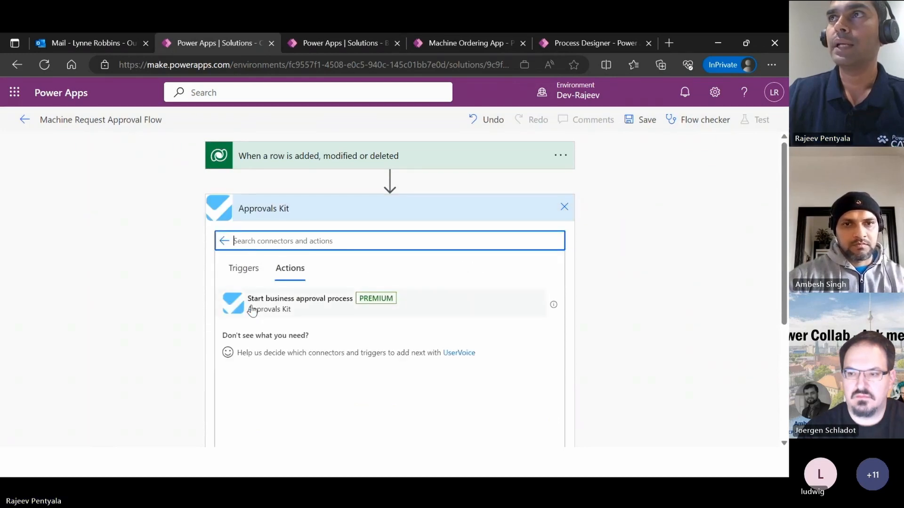
left_click(295, 308)
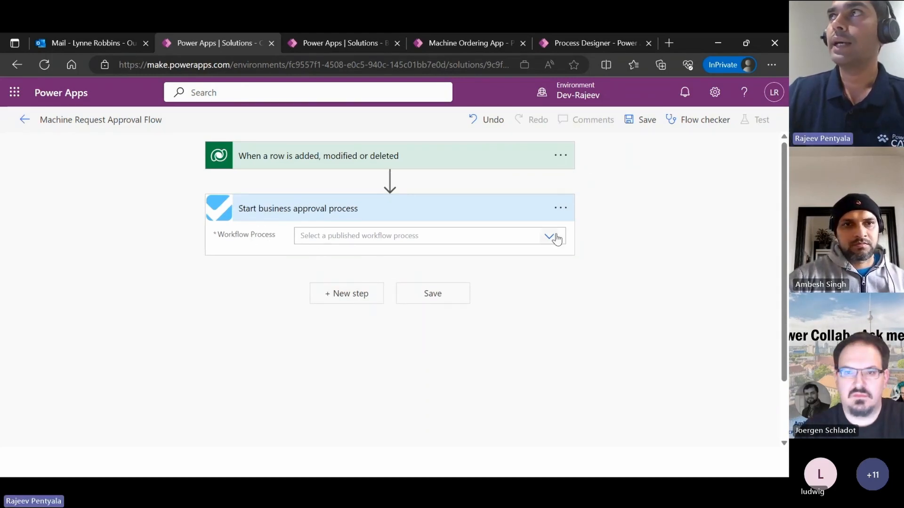
- Try to select a published workflow process for the Start business approval process action, checking the workflow in the process designer
left_click(579, 40)
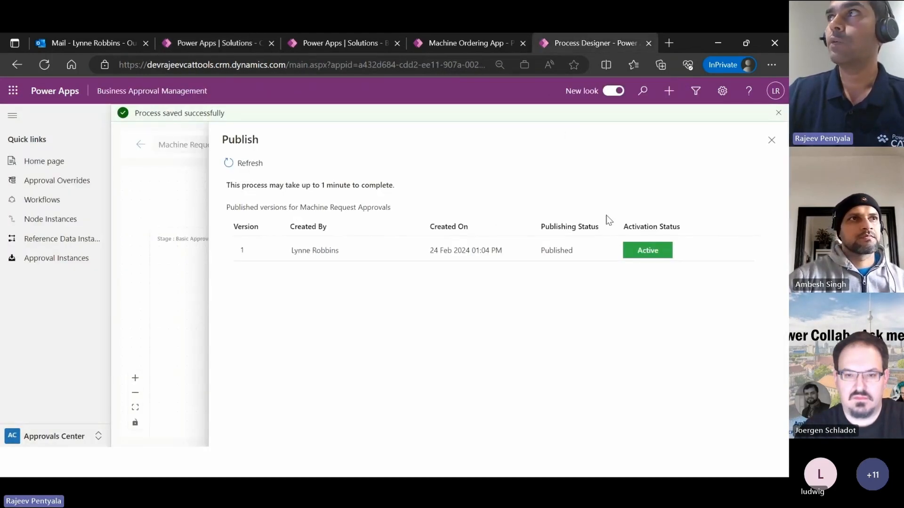
left_click(772, 141)
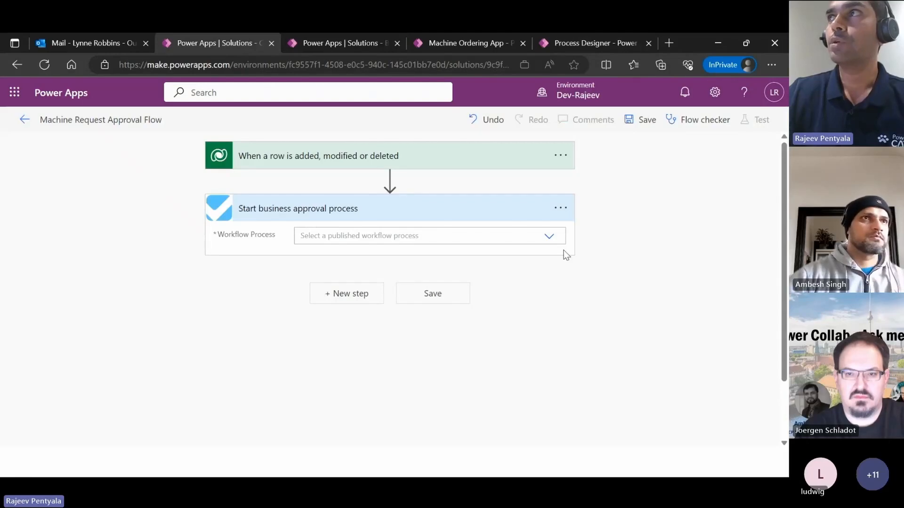
left_click(549, 237)
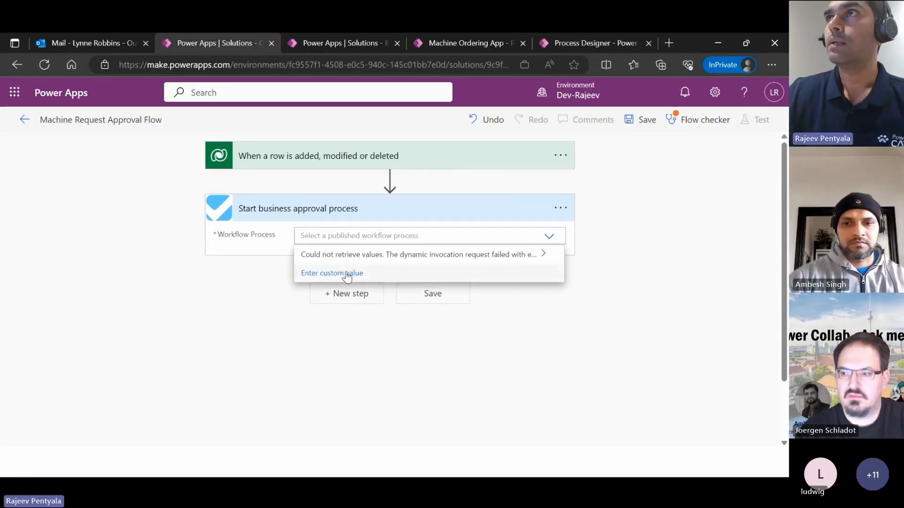
left_click(589, 40)
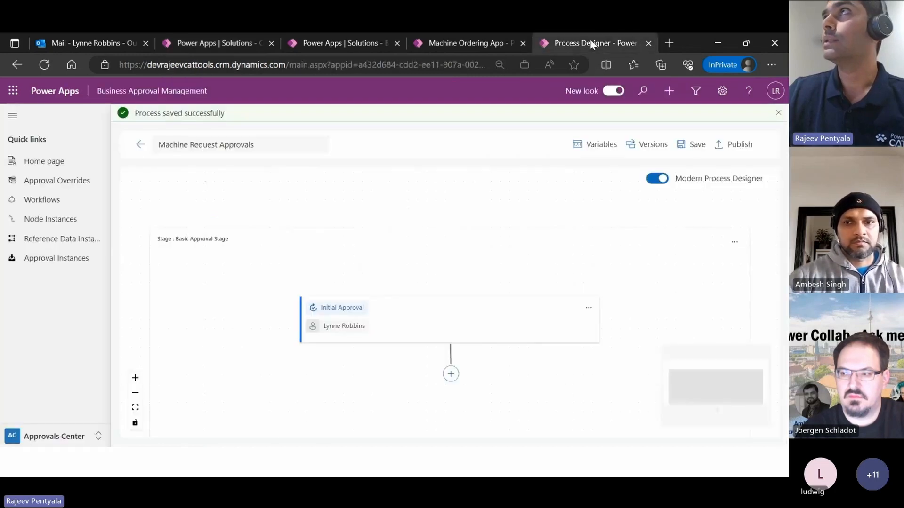
left_click(210, 44)
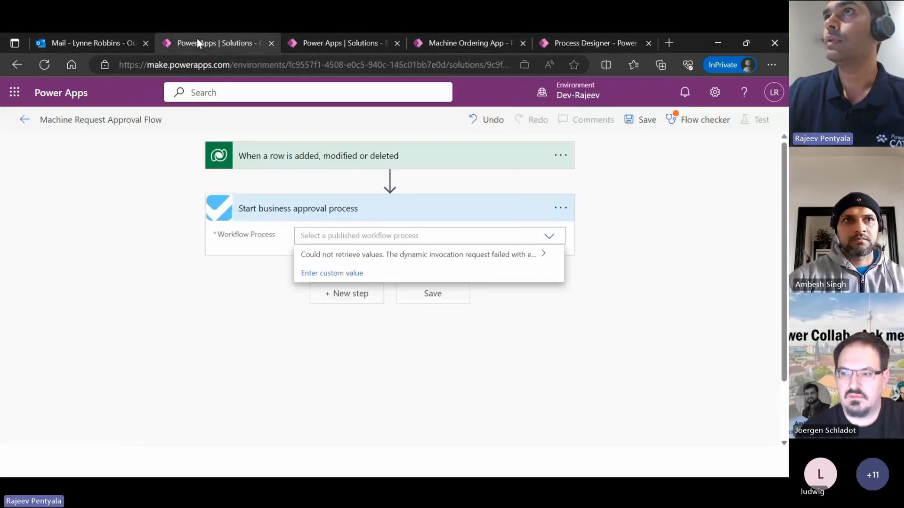
left_click(316, 353)
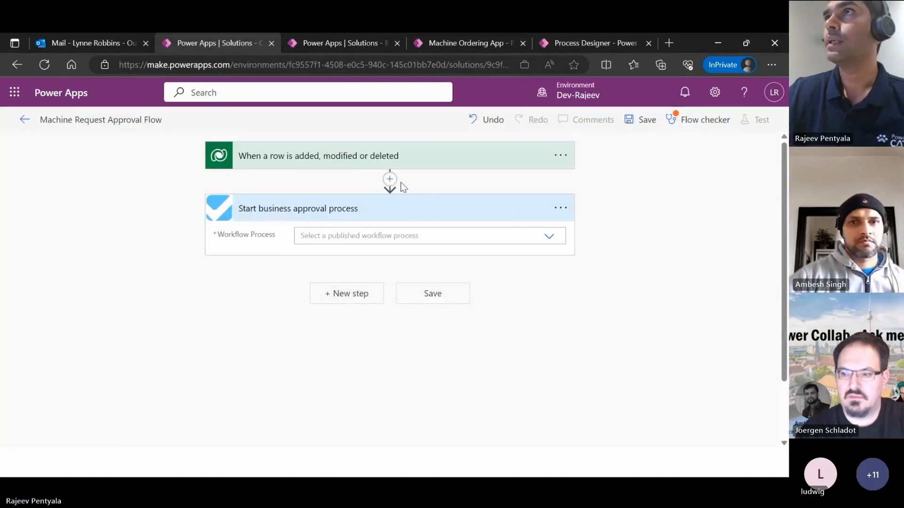
- Insert a Compose action between the trigger and the approval action, with Hello World as its input
left_click(390, 179)
left_click(374, 198)
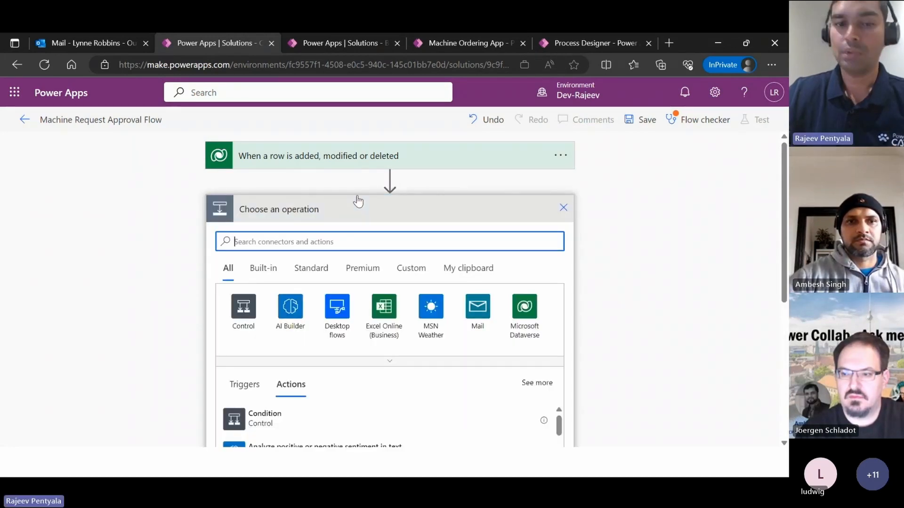
type("compose")
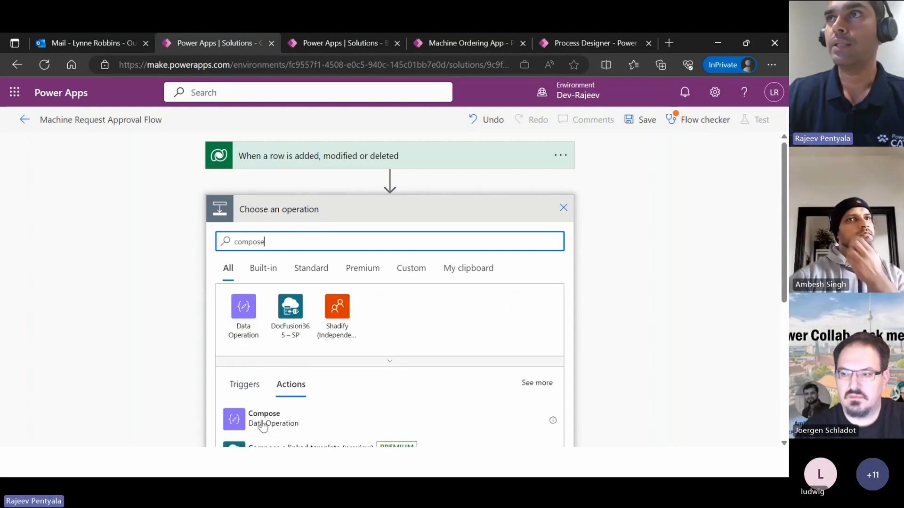
left_click(262, 421)
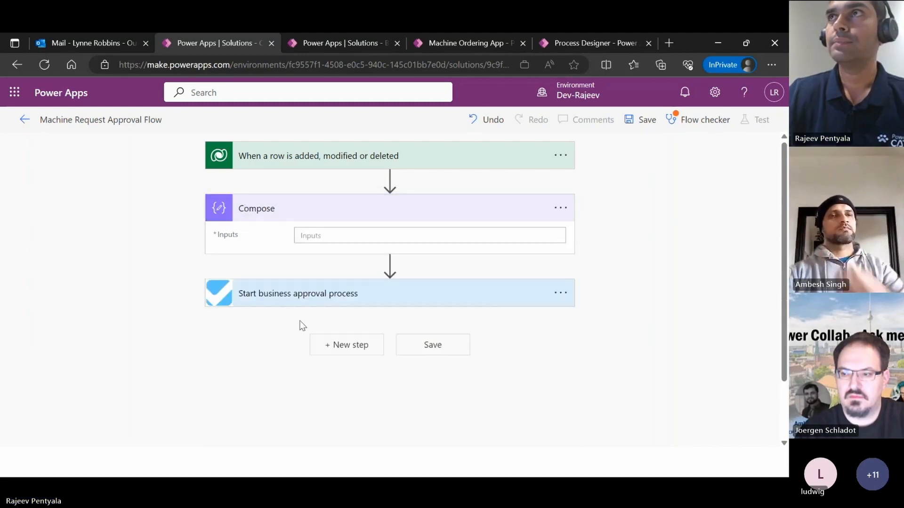
left_click(319, 234)
type("Hell")
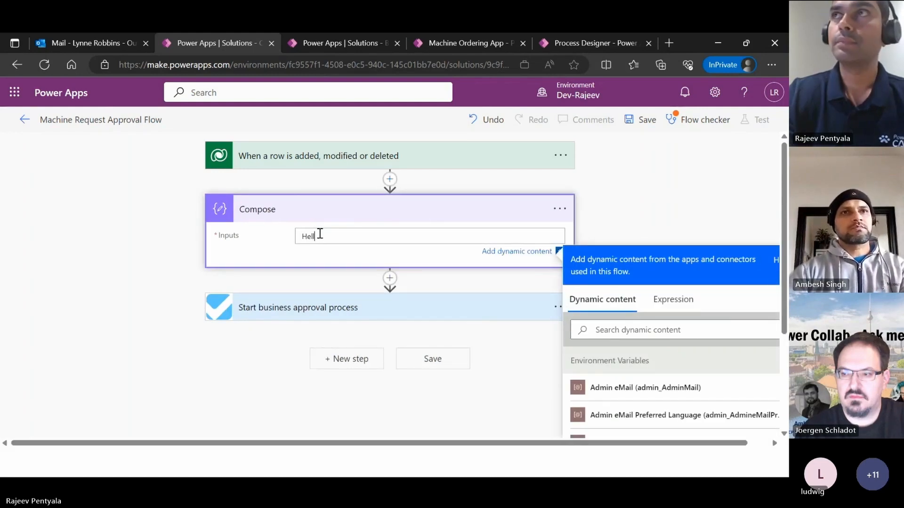
type("o World")
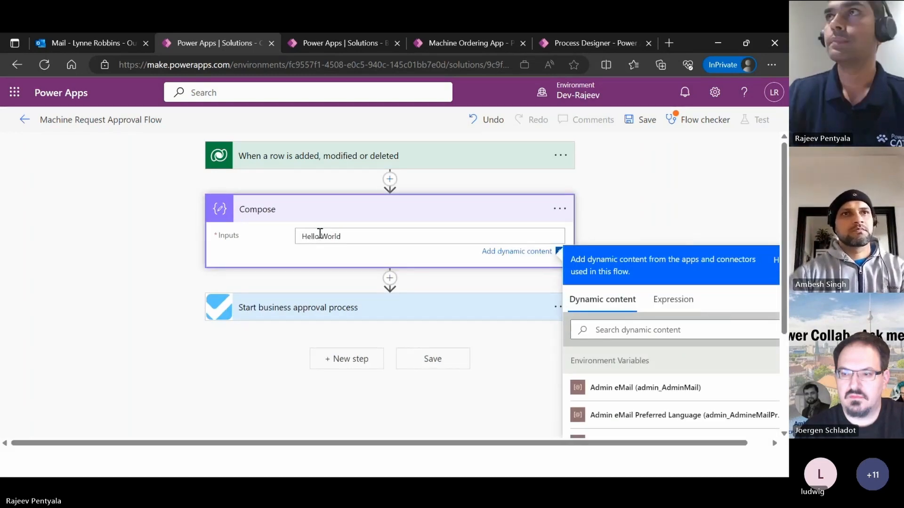
left_click(273, 381)
- Delete the Start business approval process action from the flow and save the flow
left_click(558, 295)
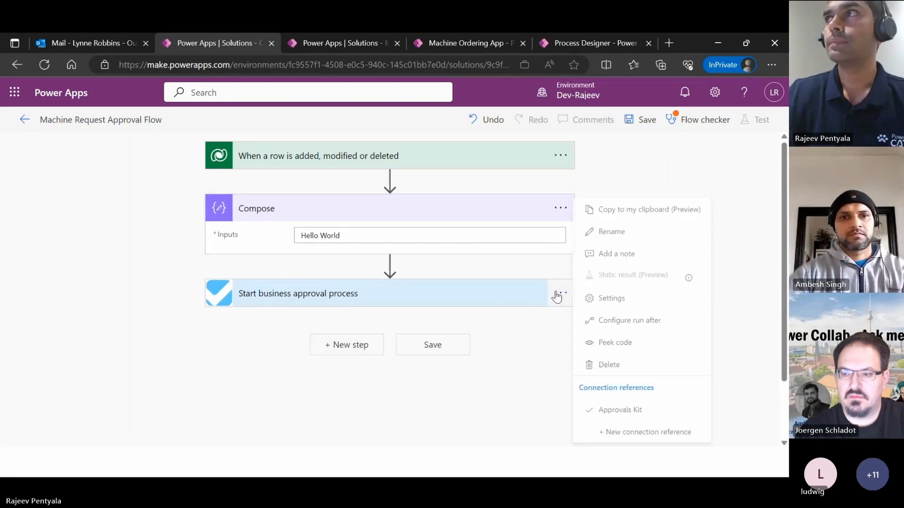
left_click(605, 368)
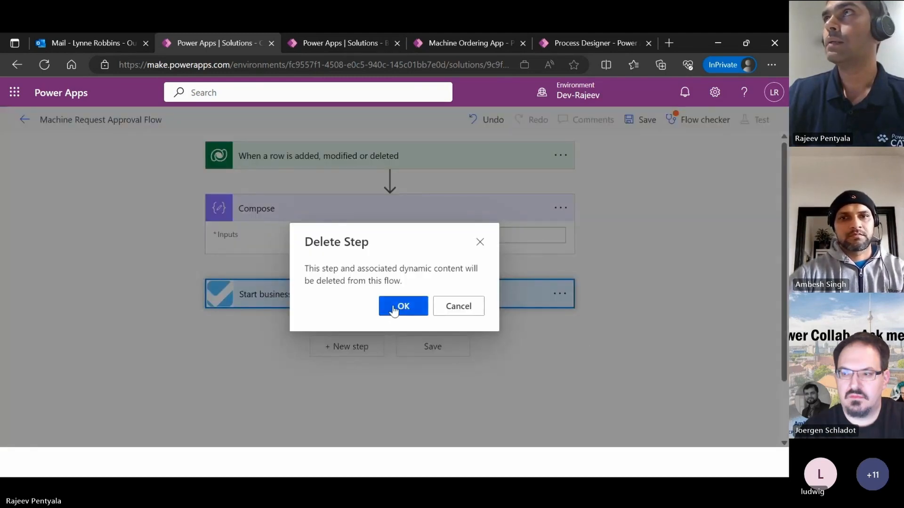
left_click(395, 308)
left_click(645, 119)
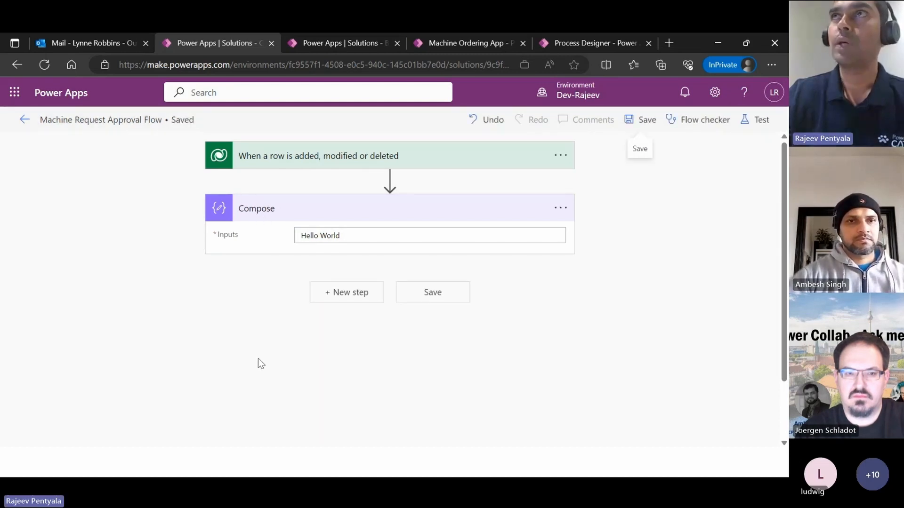
- Check the published versions of the Machine Request Approvals process in the process designer
left_click(584, 43)
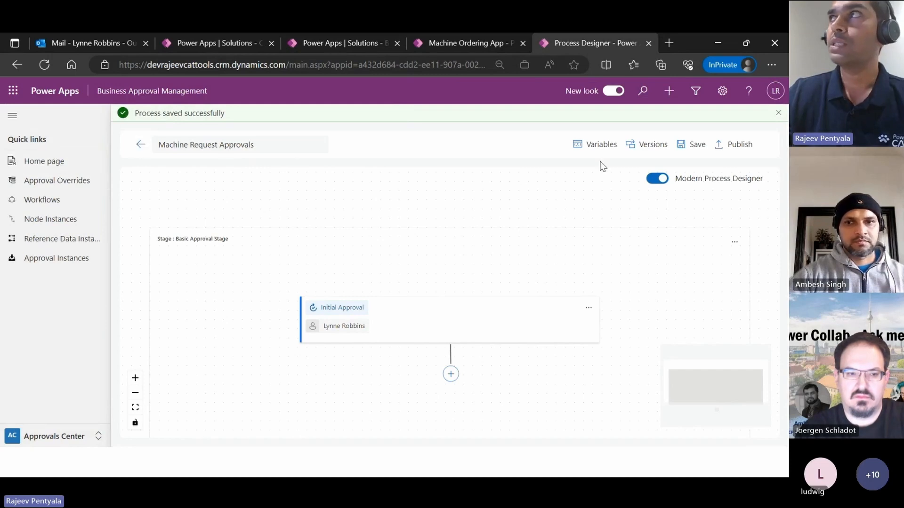
left_click(642, 149)
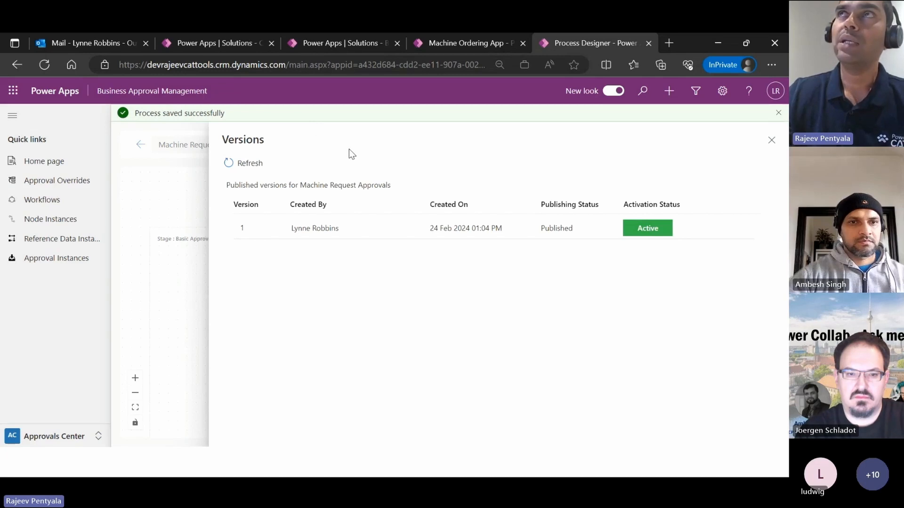
- Open the Machine Request Approval Flow from the Contoso Coffee solution's cloud flows for editing in a new tab
mouse_move(228, 38)
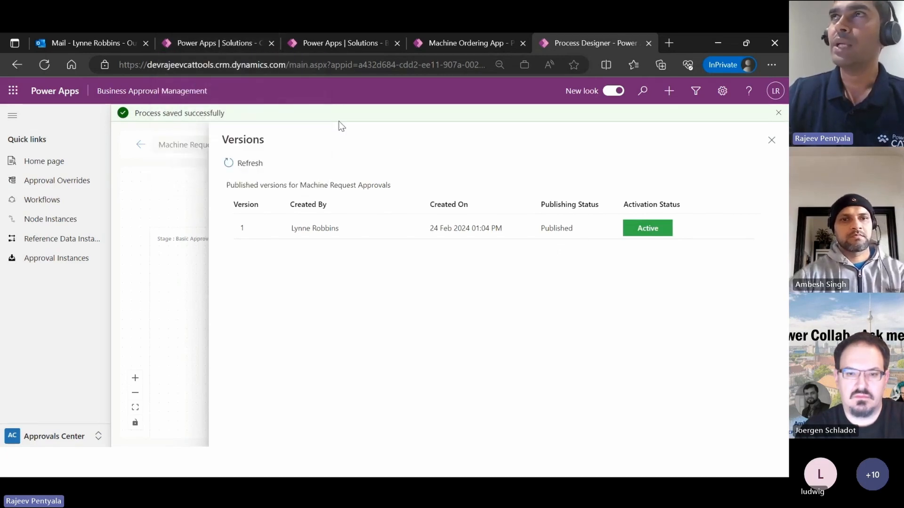
left_click(232, 47)
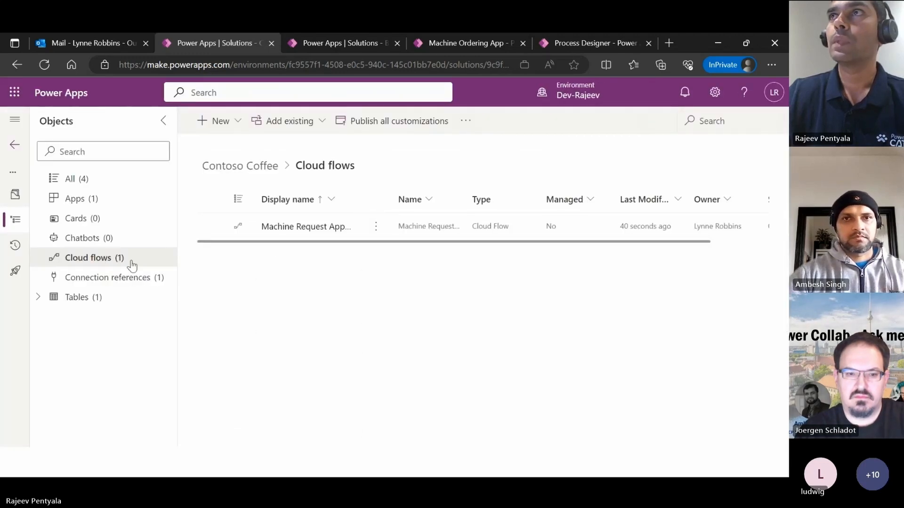
left_click(375, 227)
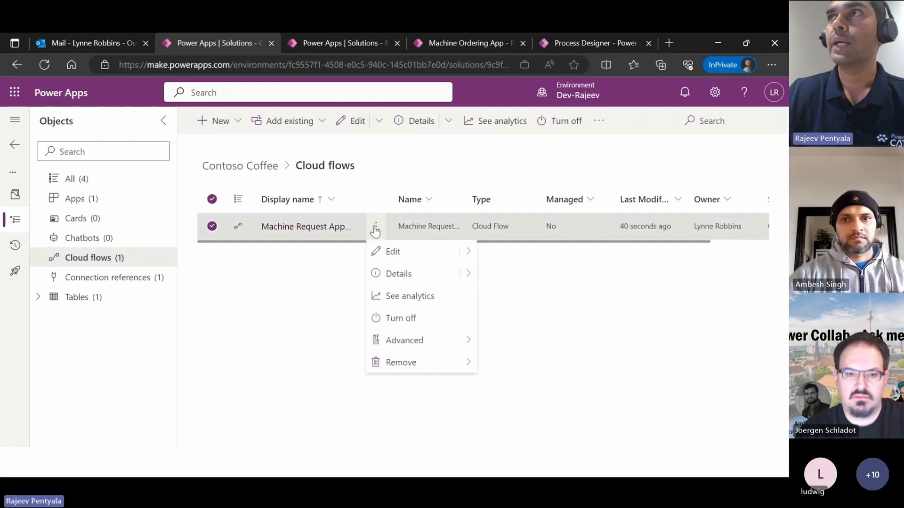
mouse_move(468, 252)
left_click(488, 271)
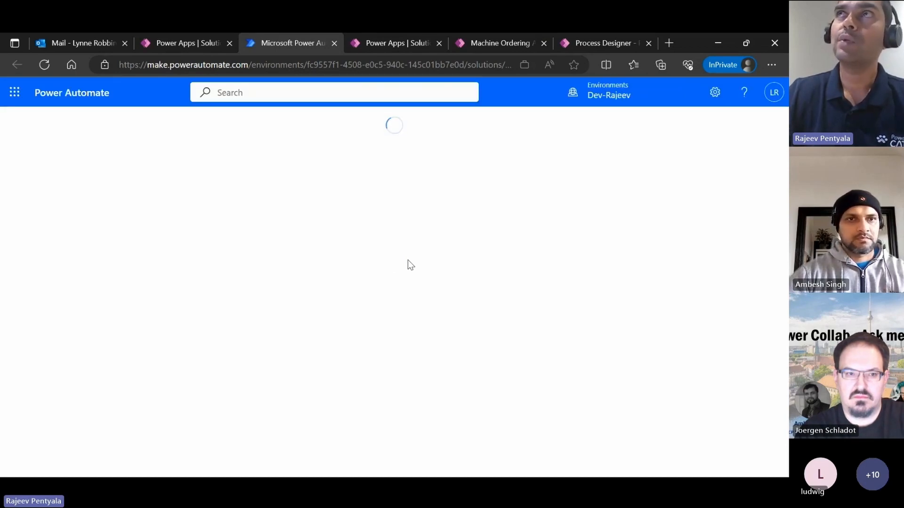
left_click(590, 43)
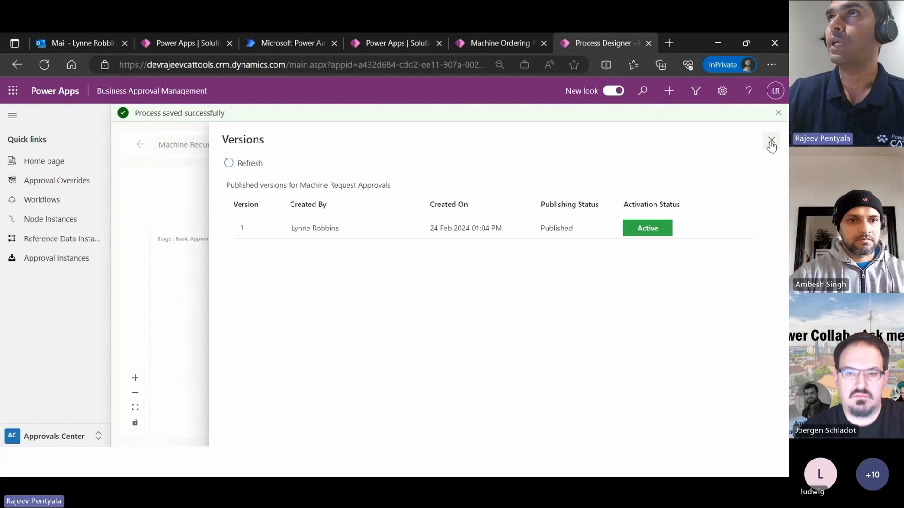
left_click(277, 44)
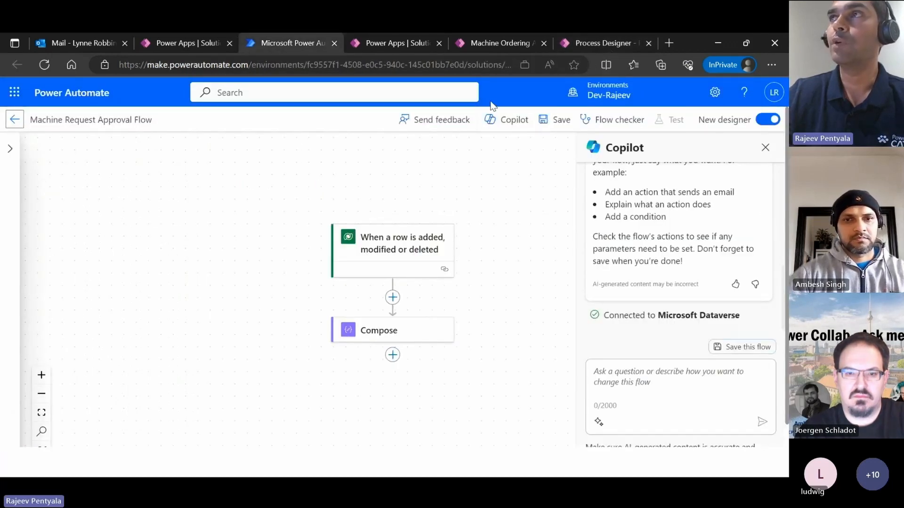
- Switch the Machine Request Approval Flow from the new designer to the classic designer without saving
left_click(767, 122)
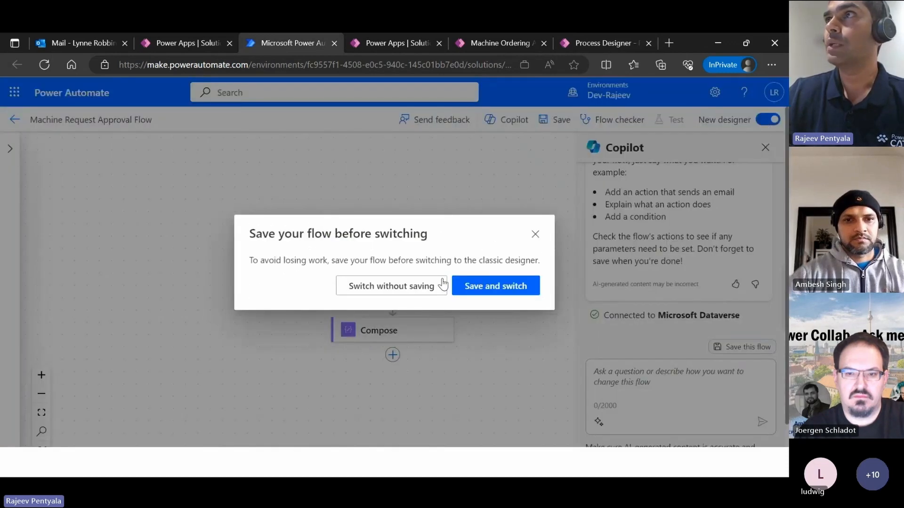
left_click(404, 293)
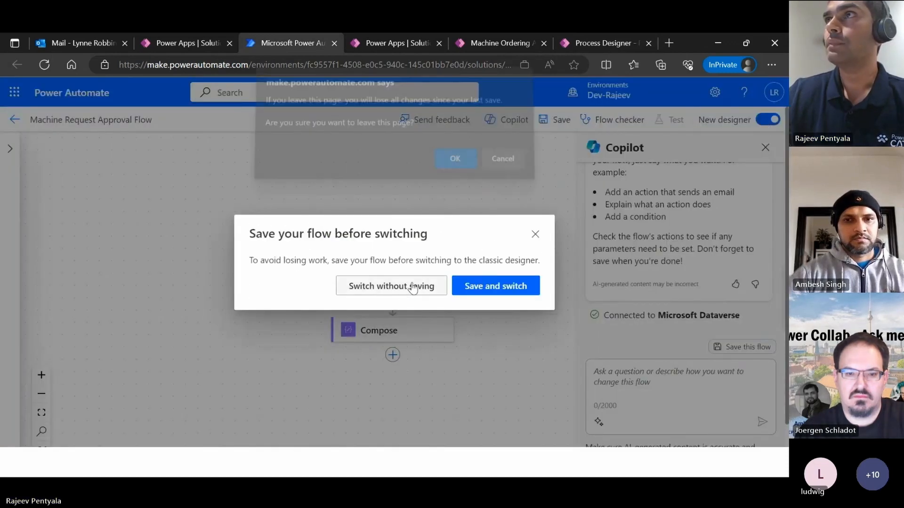
left_click(454, 165)
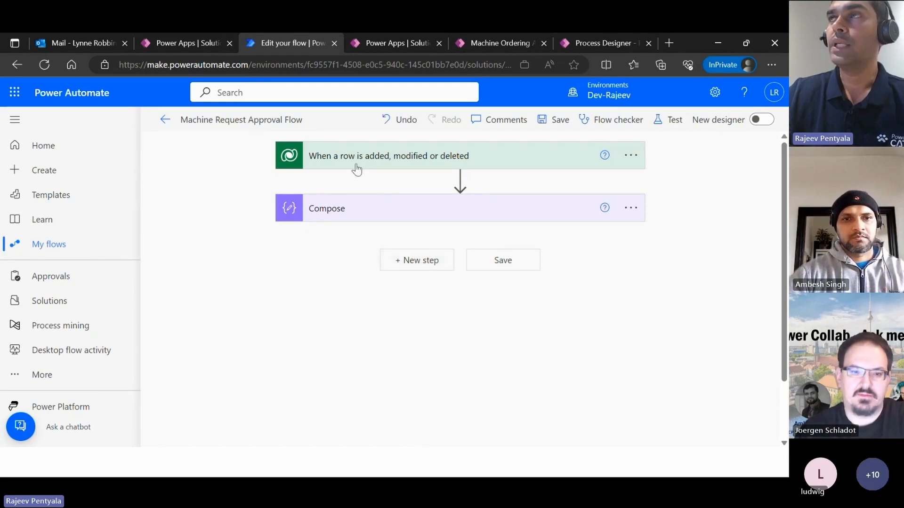
- Add the Start business approval process action from the custom Approvals Kit connector after the Compose action
left_click(422, 258)
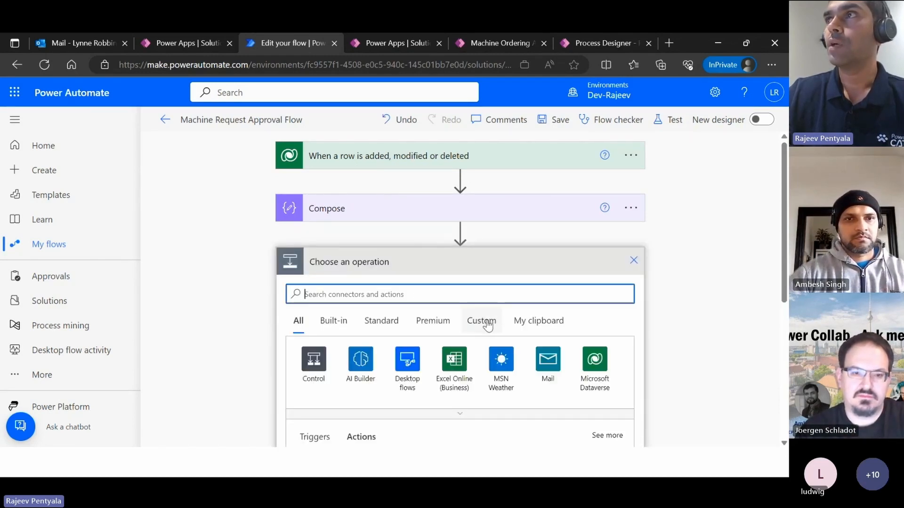
left_click(486, 324)
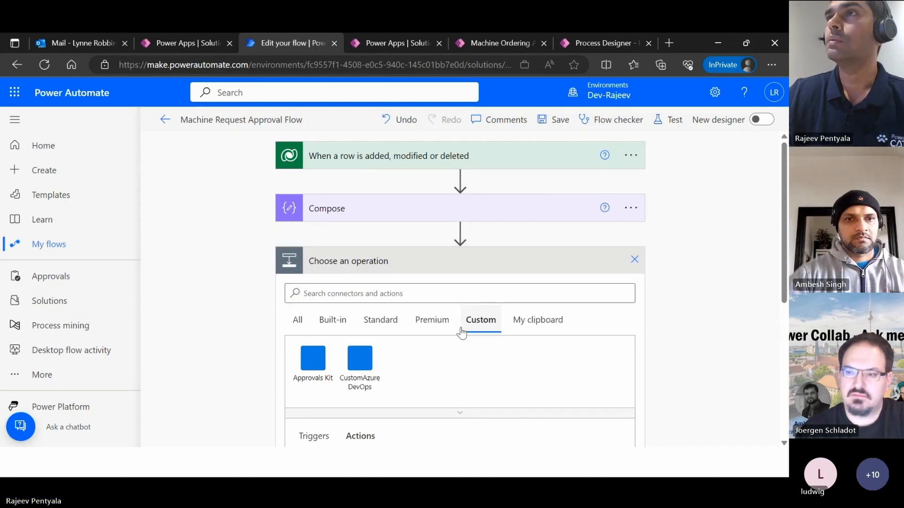
left_click(312, 359)
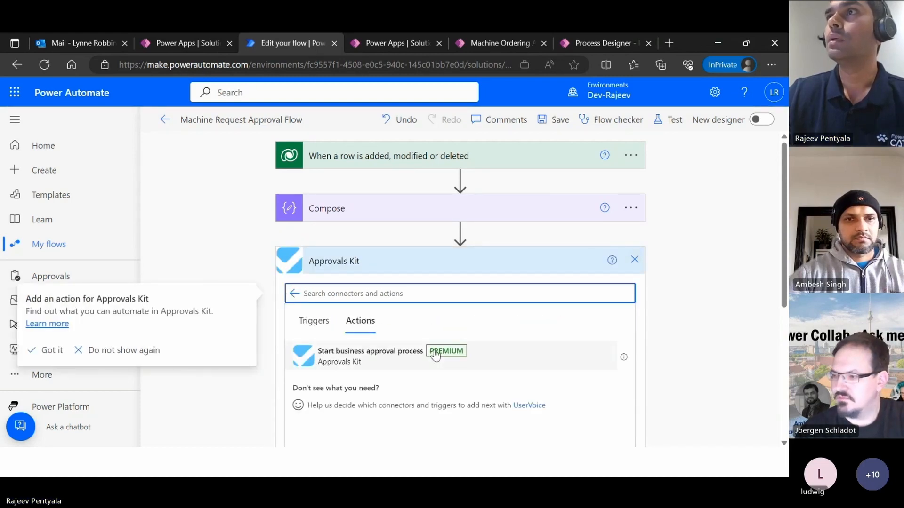
left_click(377, 357)
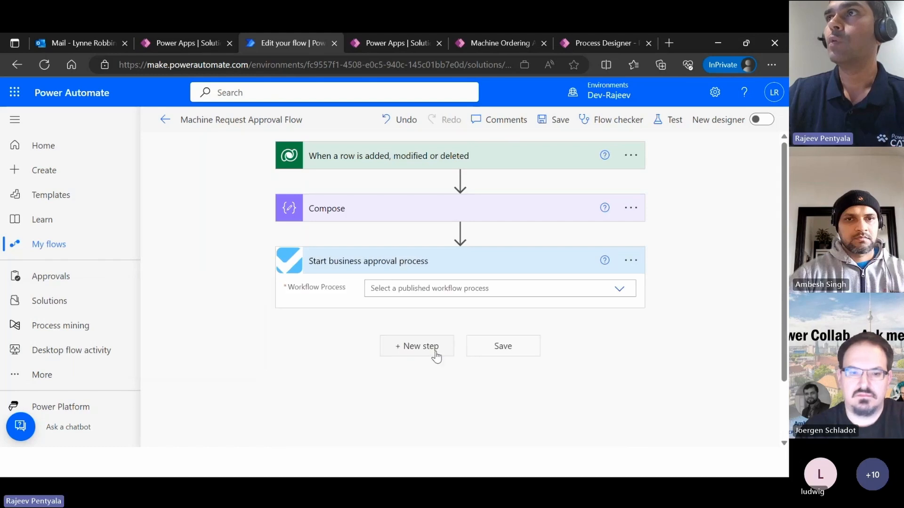
- Try to choose a published workflow process for the approval action, closing the process designer's version list between attempts
left_click(619, 291)
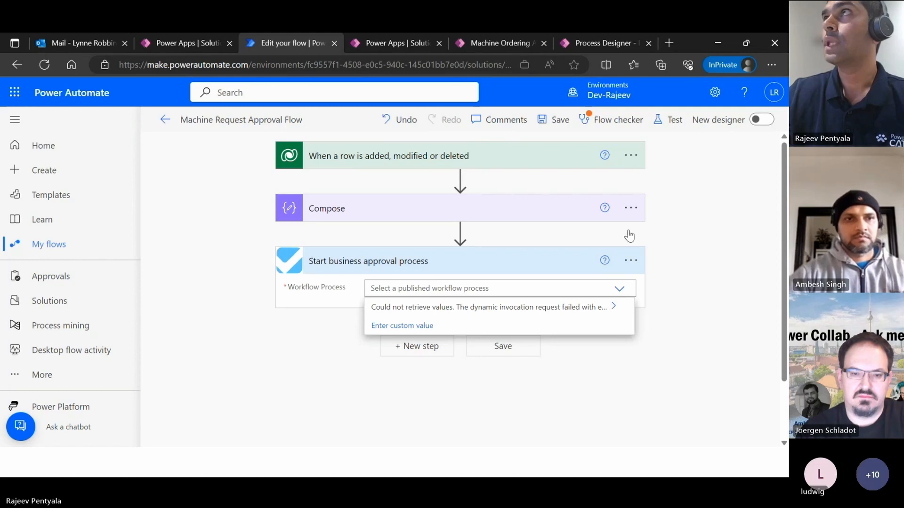
left_click(595, 42)
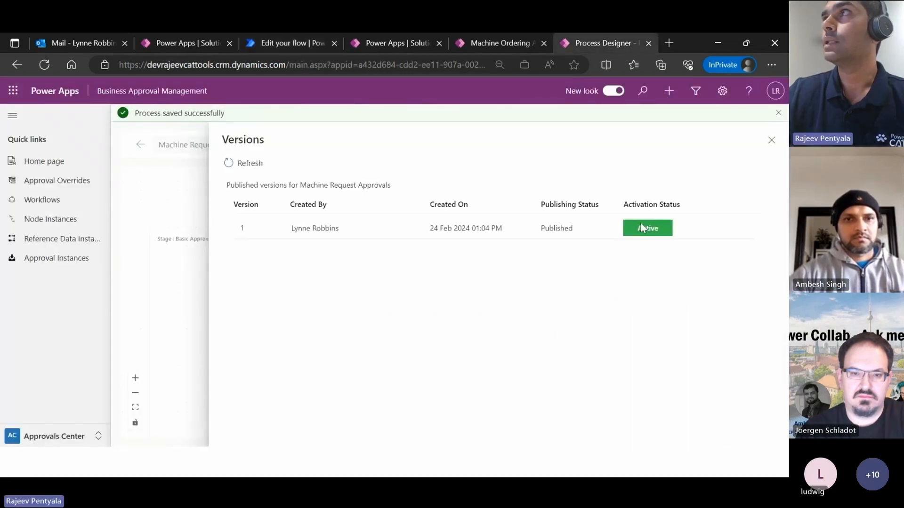
left_click(771, 140)
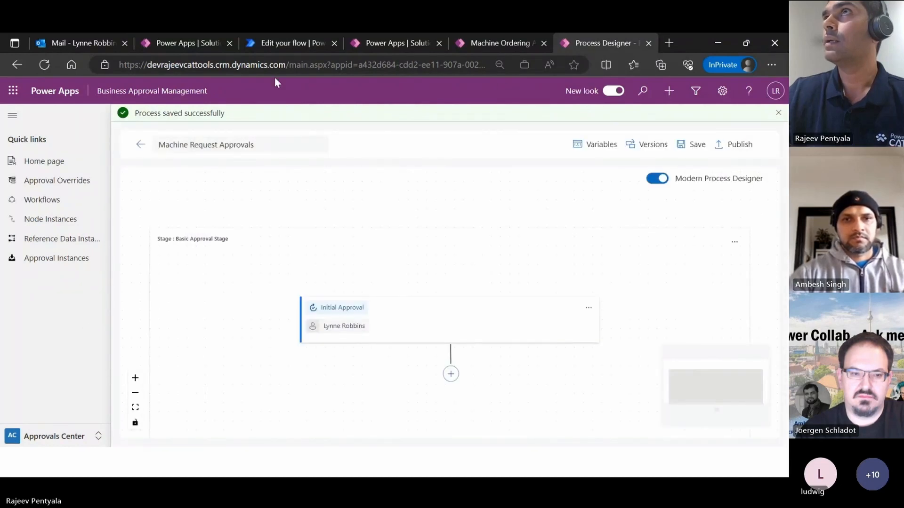
left_click(273, 46)
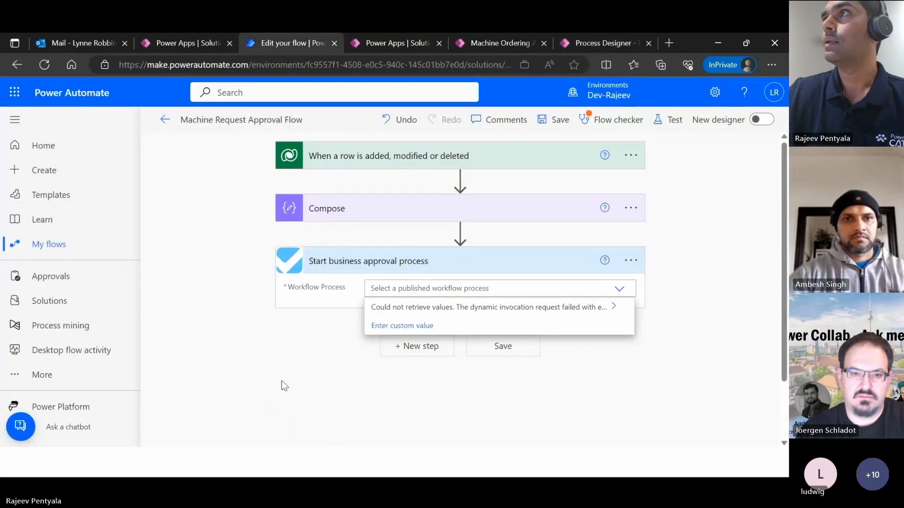
left_click(621, 294)
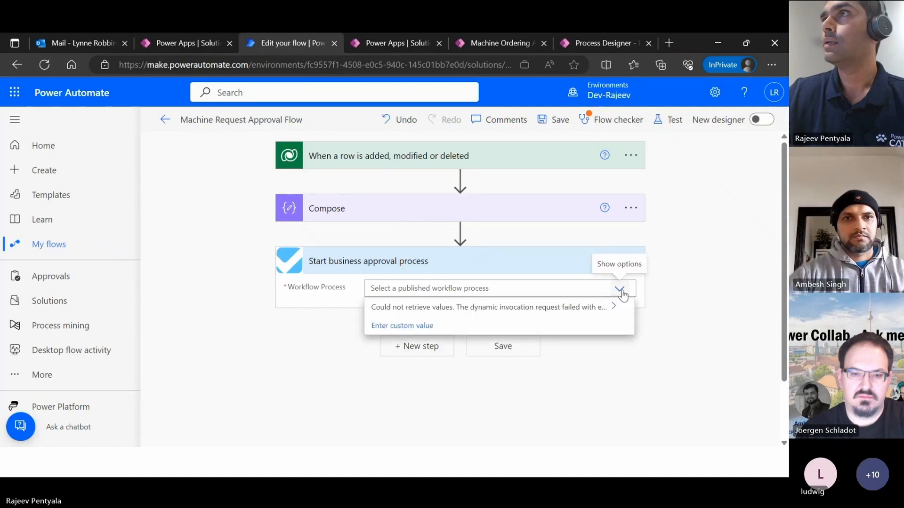
left_click(677, 327)
- Look over the solution's cloud flows and the Basic Approval Stage layout of the Machine Request Approvals process
left_click(611, 42)
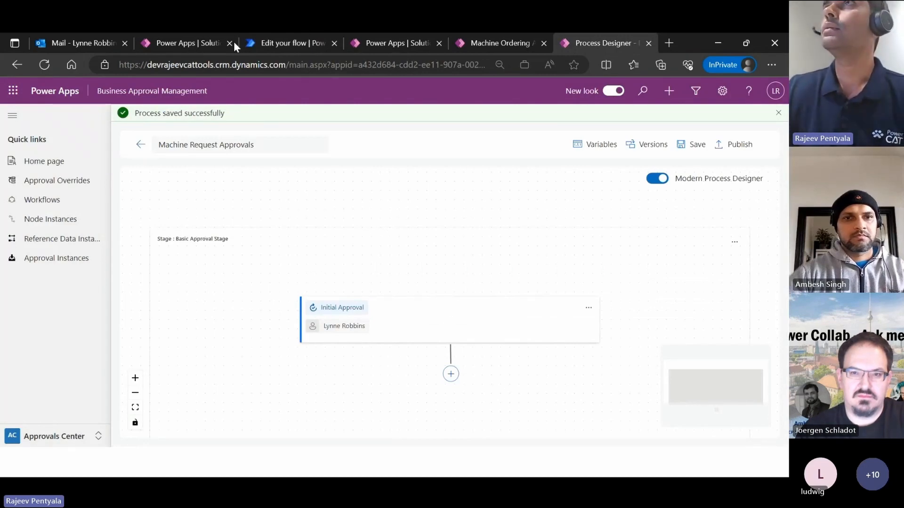
left_click(179, 45)
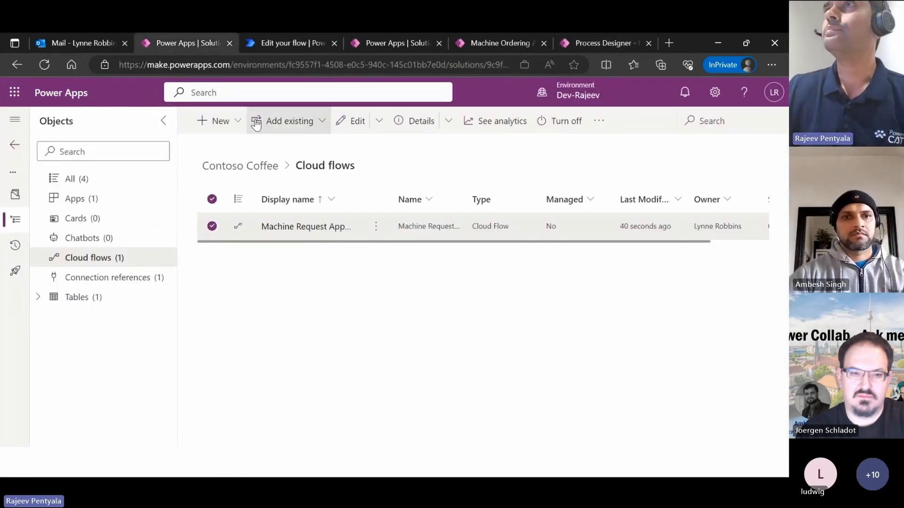
right_click(162, 45)
left_click(155, 41)
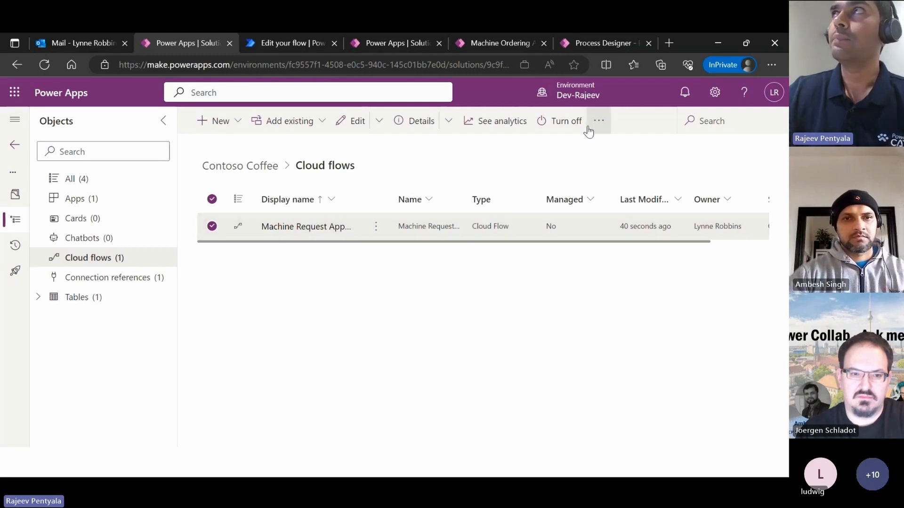
left_click(603, 41)
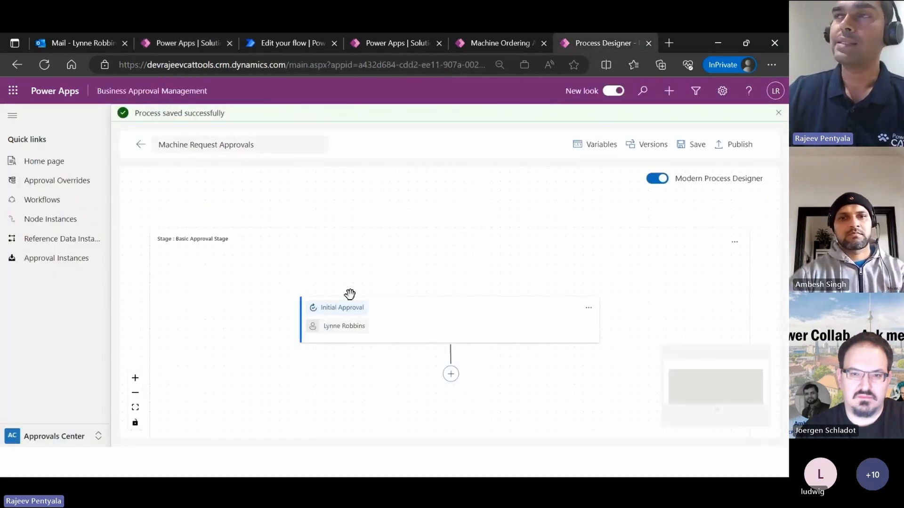
left_click_drag(403, 385, 407, 337)
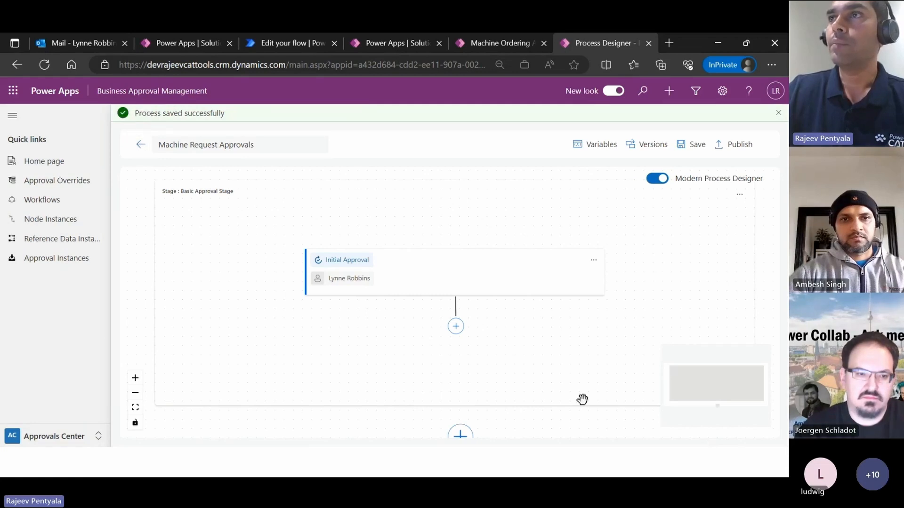
scroll(601, 394, "down", 1)
left_click_drag(697, 284, 678, 198)
mouse_move(518, 410)
left_mouse_down()
mouse_move(525, 373)
mouse_move(532, 401)
left_mouse_up()
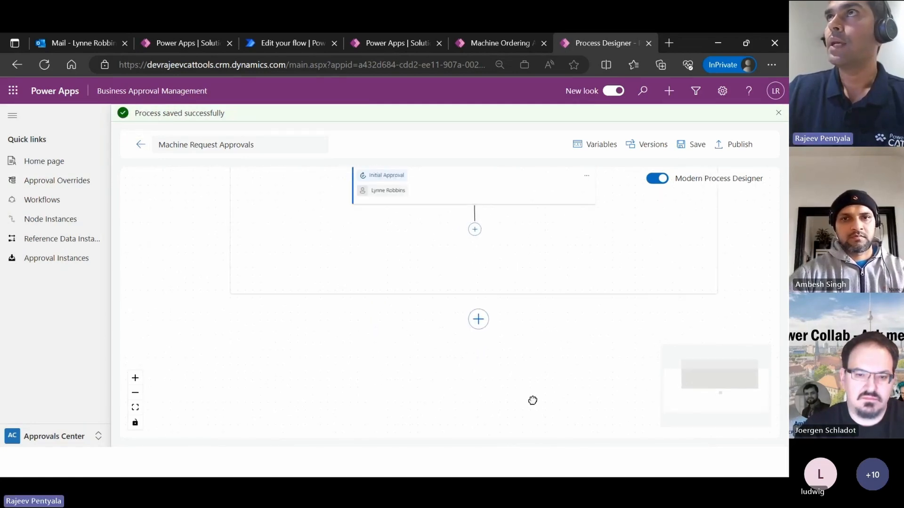
- Try again to list the published workflow processes for the Start business approval process action
left_click(273, 42)
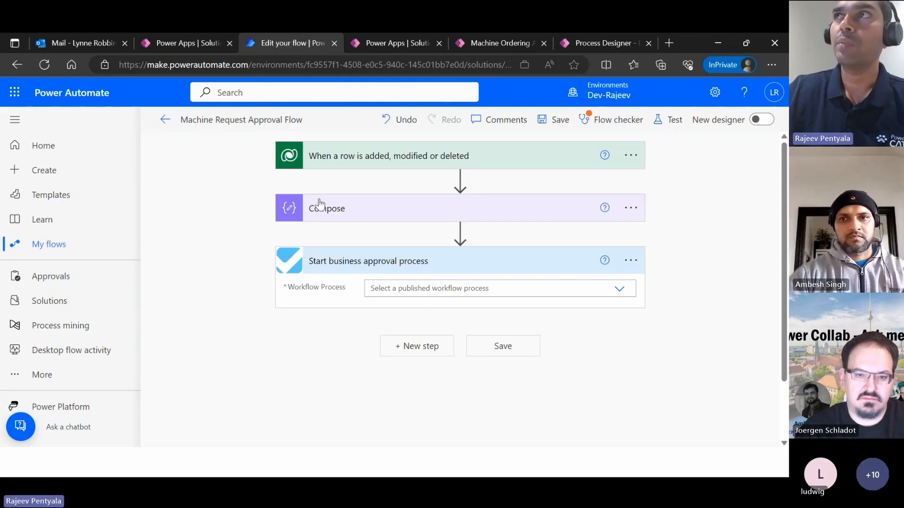
left_click(615, 292)
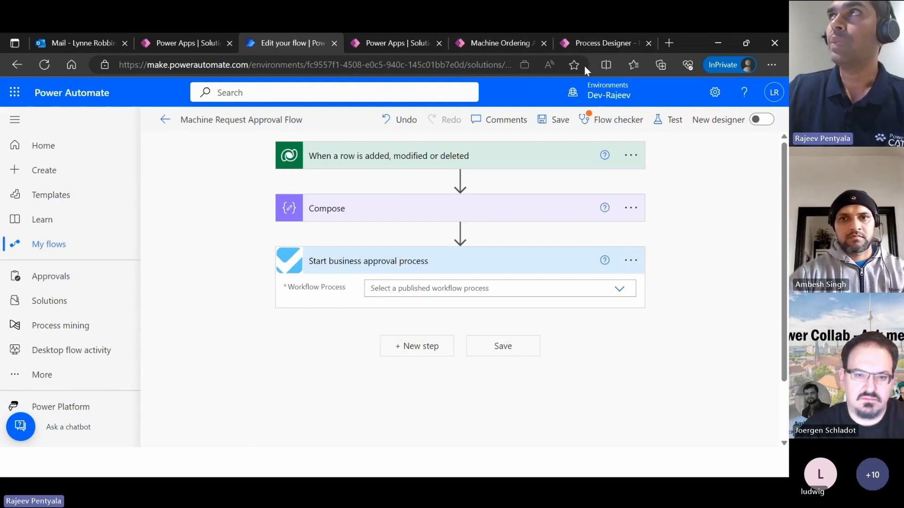
- Review the Initial Approval node in the process designer and the submitted request's price in the Machine Ordering App
left_click(583, 43)
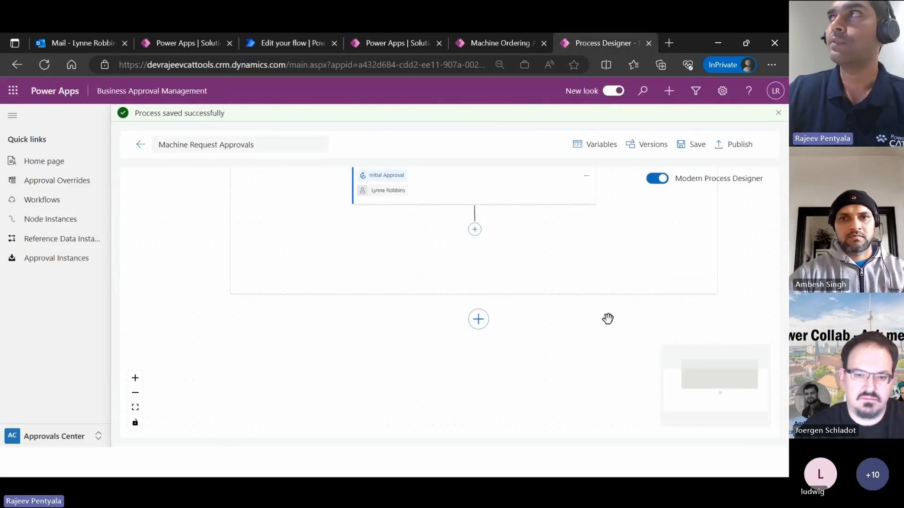
left_click_drag(593, 315, 599, 349)
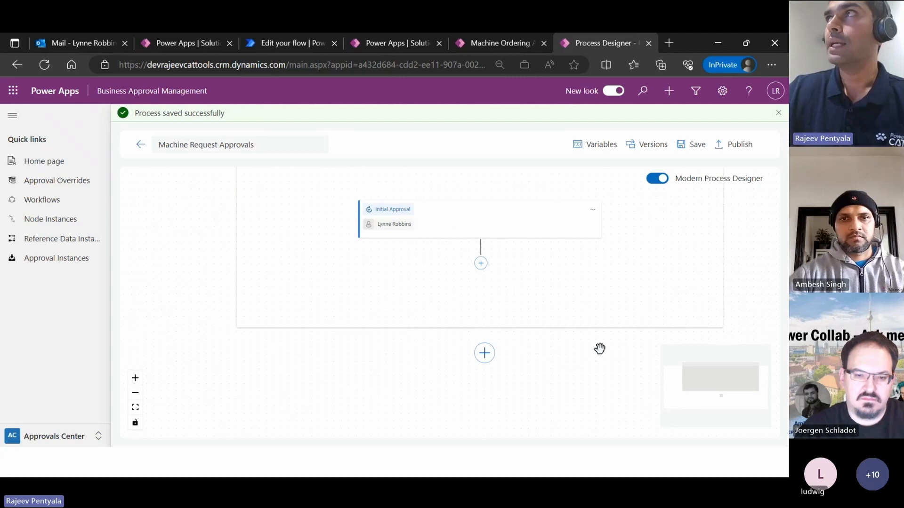
left_click(499, 46)
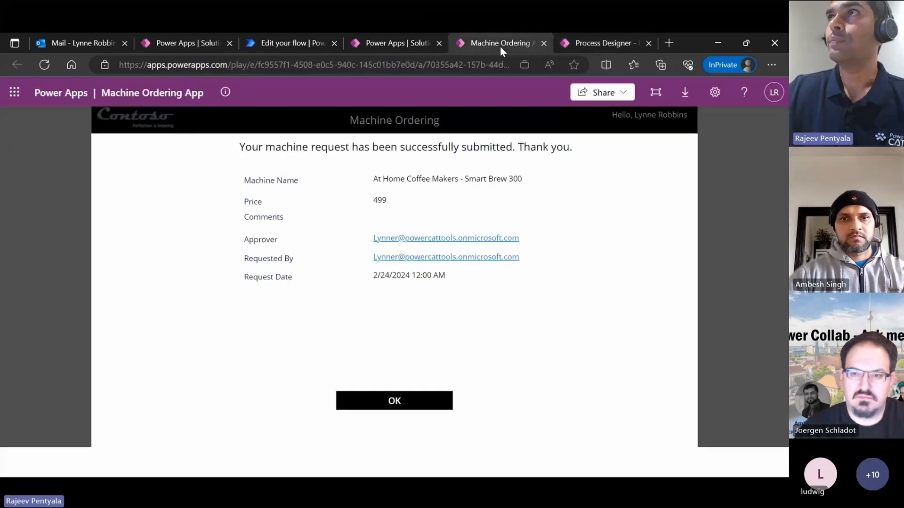
double_click(375, 198)
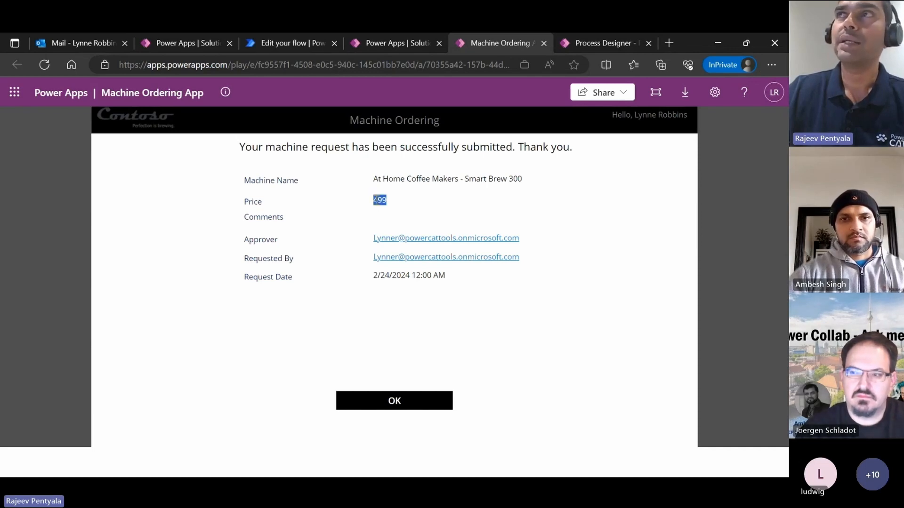
double_click(383, 201)
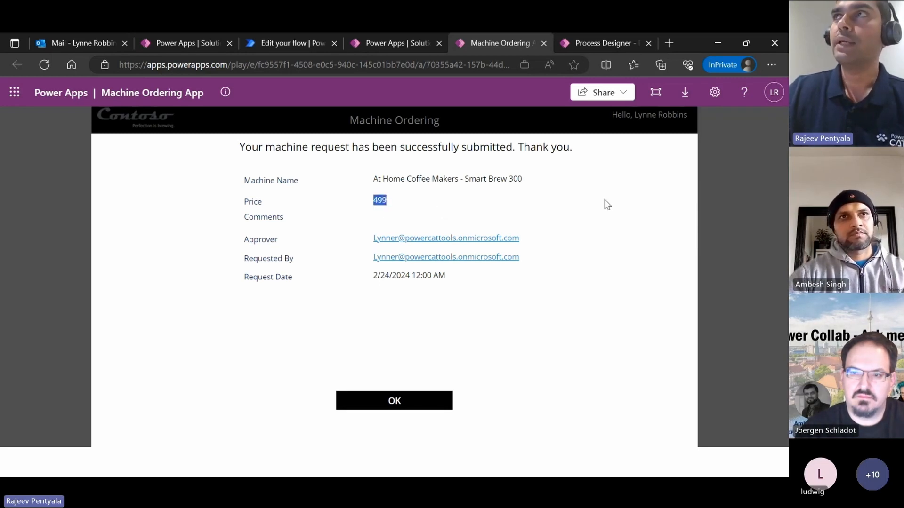
left_click(603, 44)
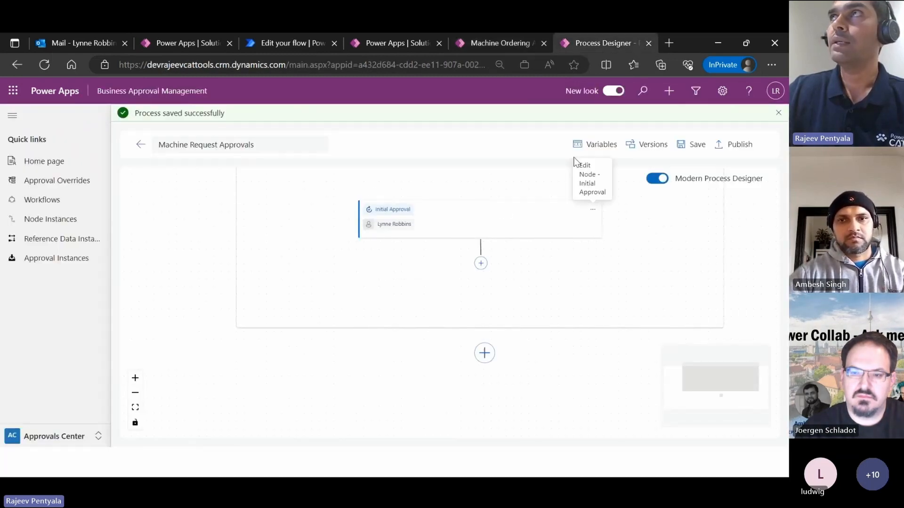
left_click(492, 43)
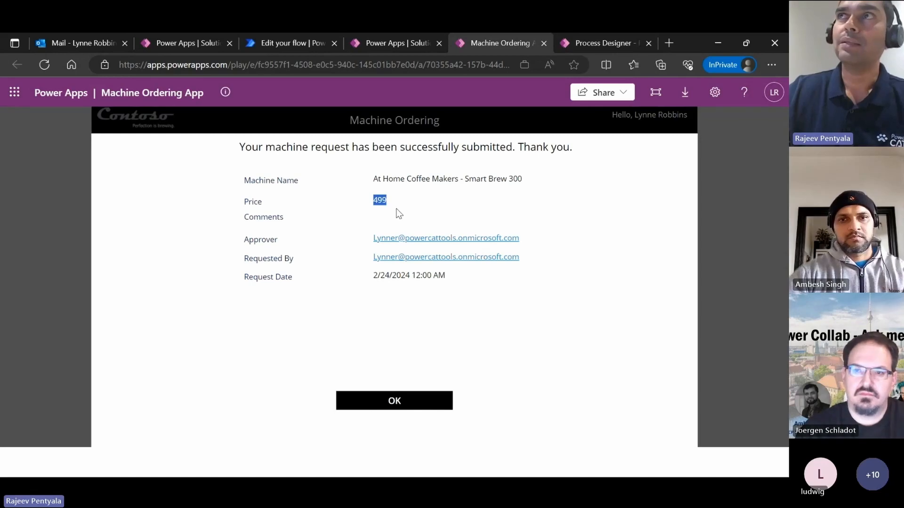
- Review the submitted request's price in the Machine Ordering App, checking it against the Machine Request Approvals process
left_click(380, 199)
double_click(380, 199)
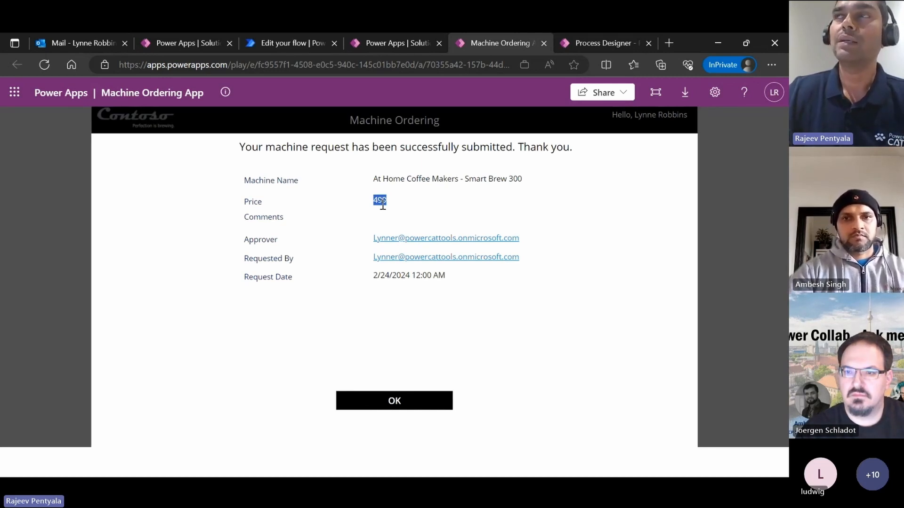
left_click(401, 209)
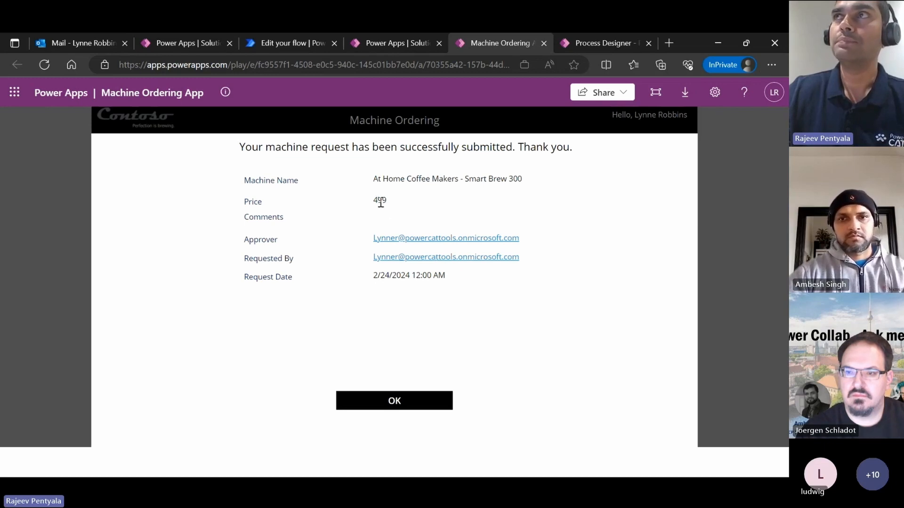
double_click(381, 203)
left_click(410, 203)
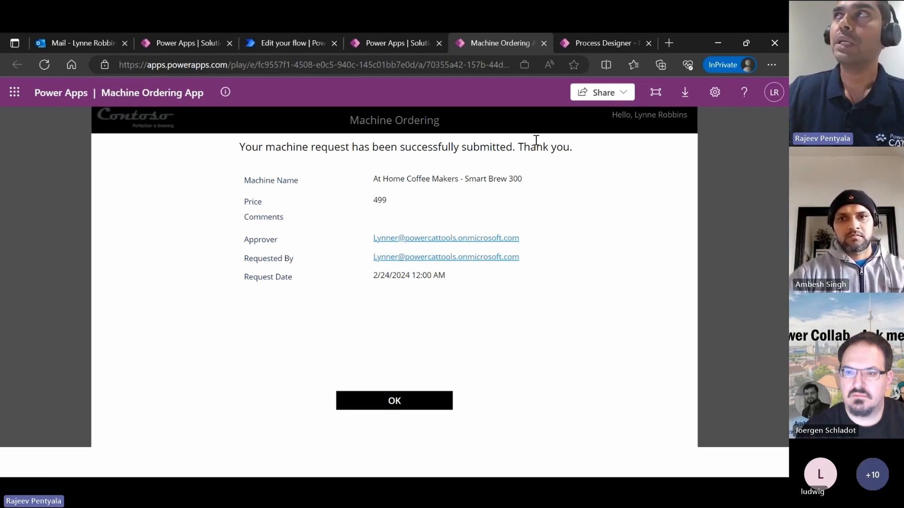
left_click(591, 44)
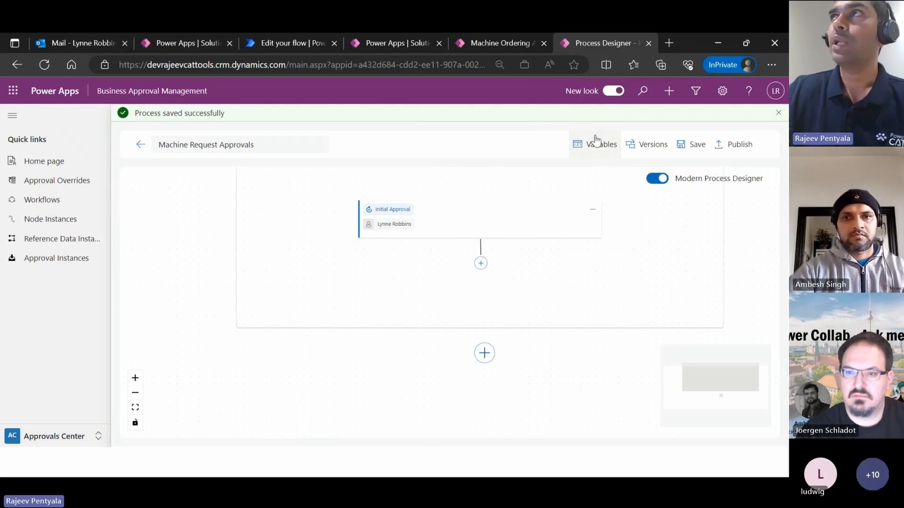
left_click(502, 45)
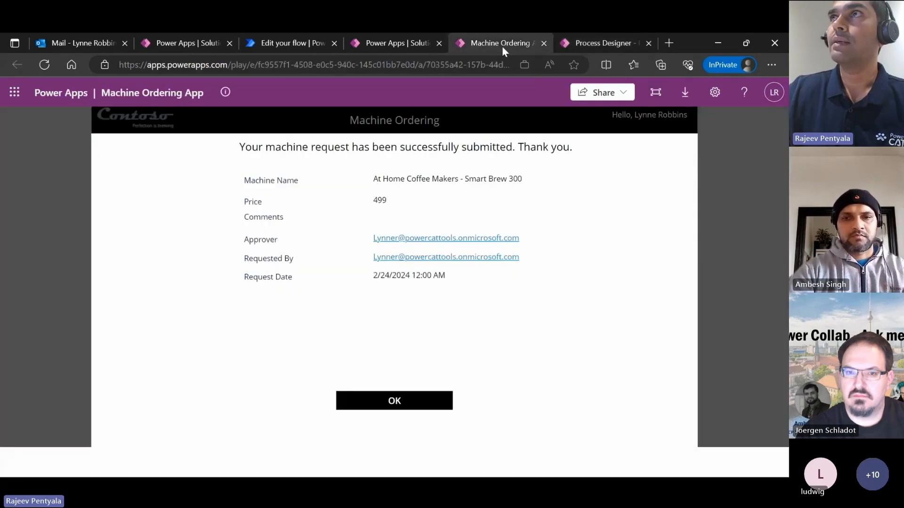
double_click(381, 200)
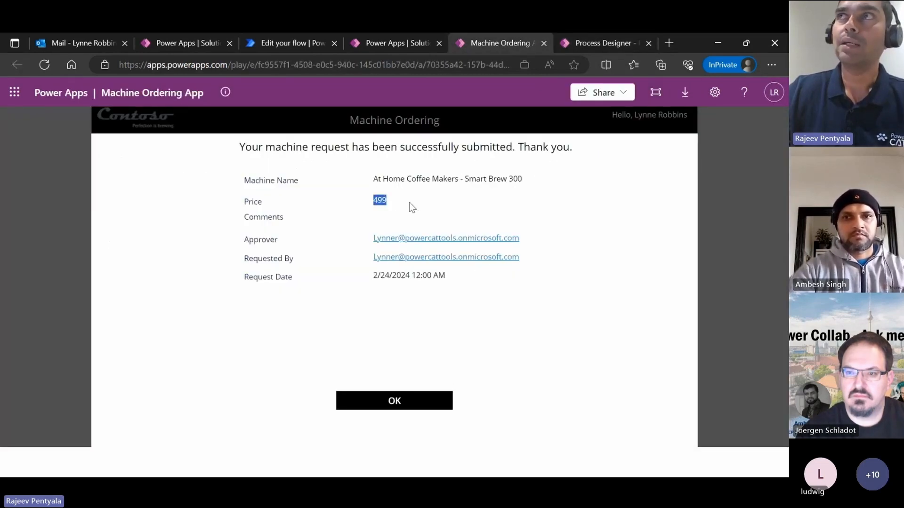
left_click(411, 207)
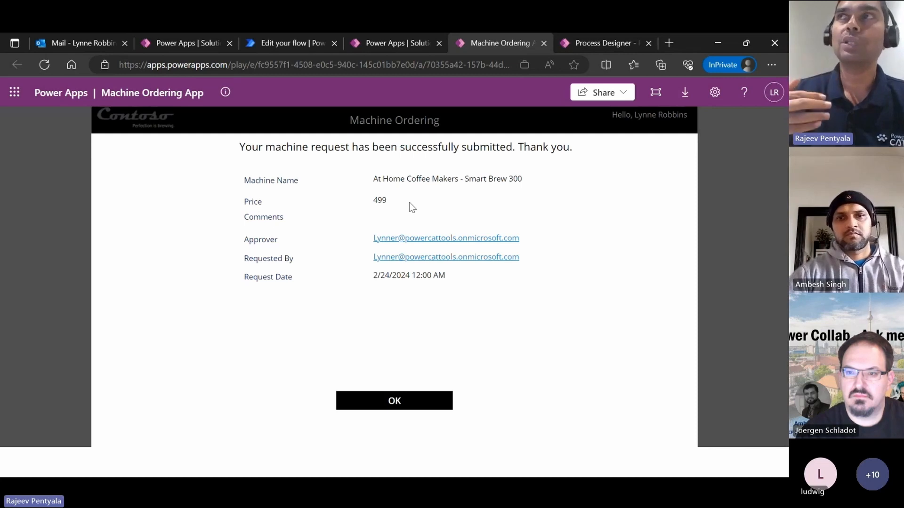
double_click(379, 200)
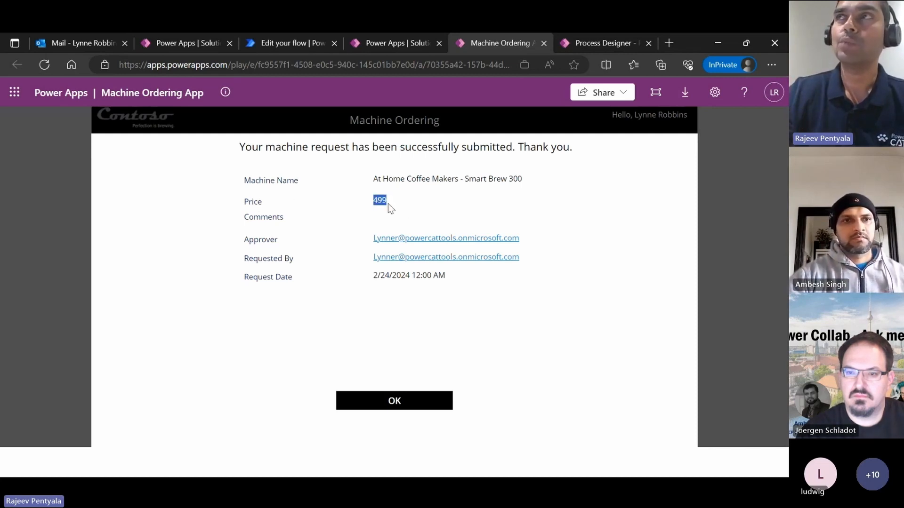
left_click(422, 198)
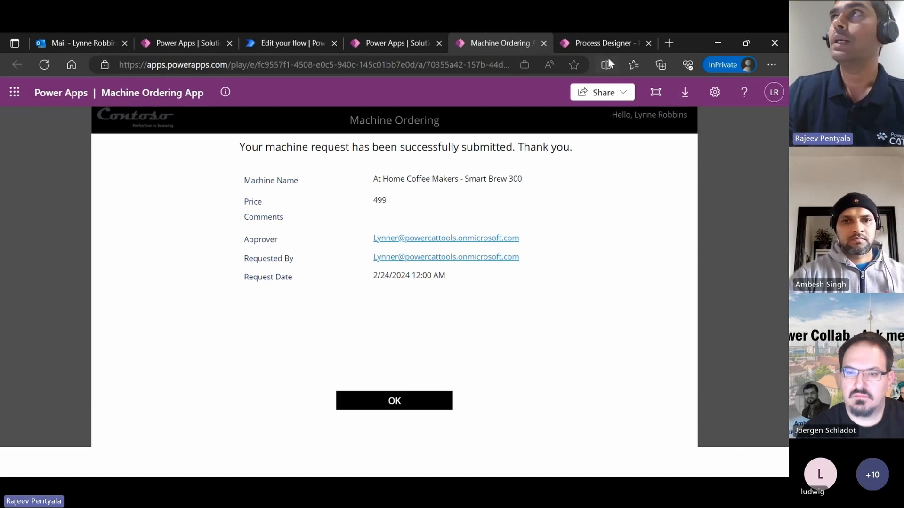
- Add a Number variable named MachinePrice to the Machine Request Approvals process
left_click(601, 41)
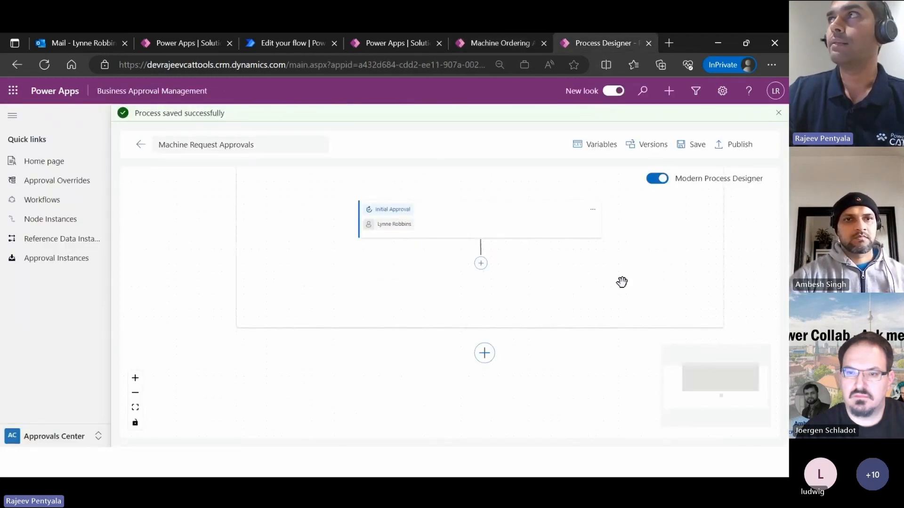
left_click(597, 146)
left_click(304, 241)
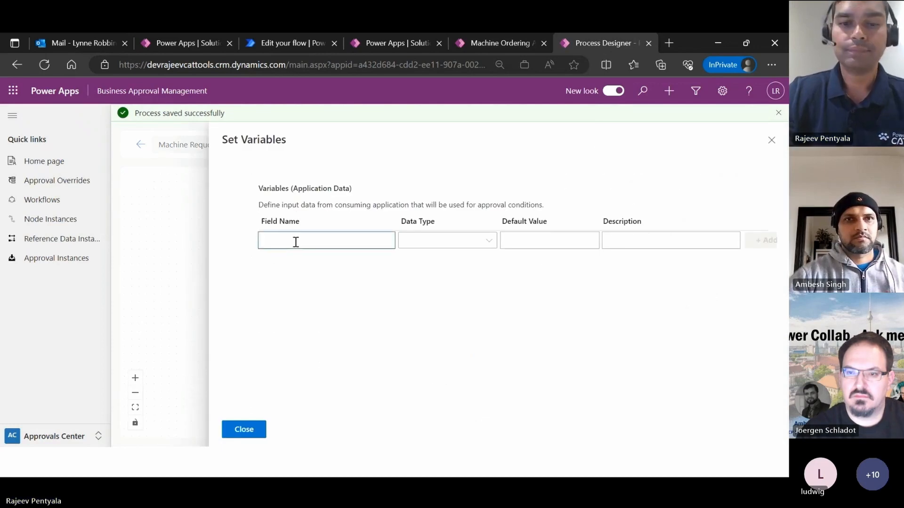
type("MachinePr")
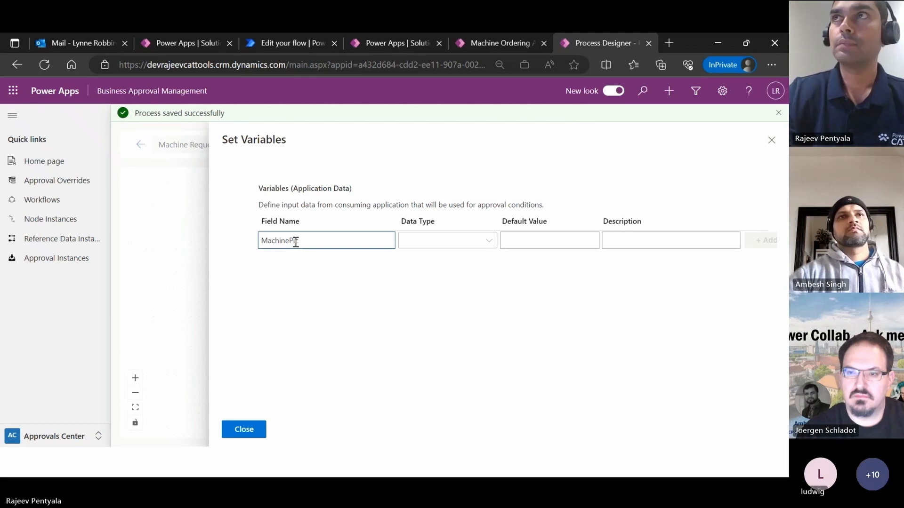
type("ice")
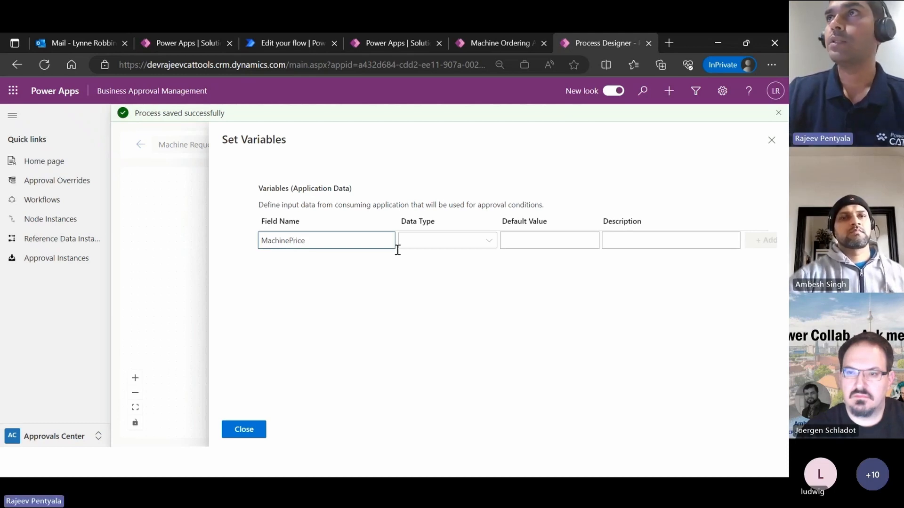
left_click(488, 240)
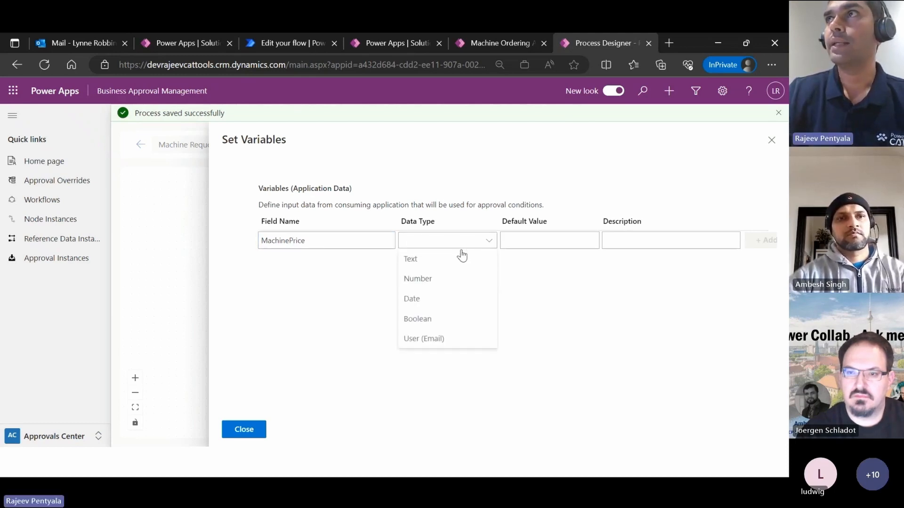
left_click(424, 279)
left_click(762, 241)
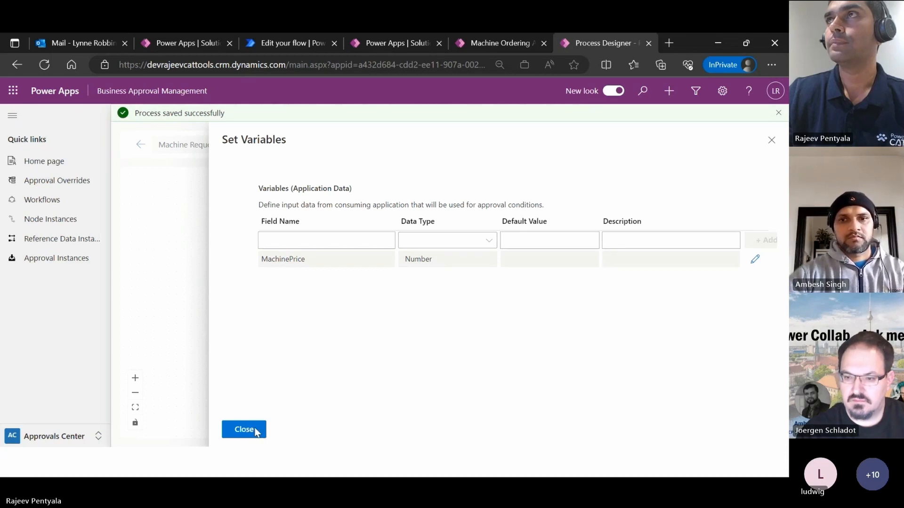
left_click(228, 439)
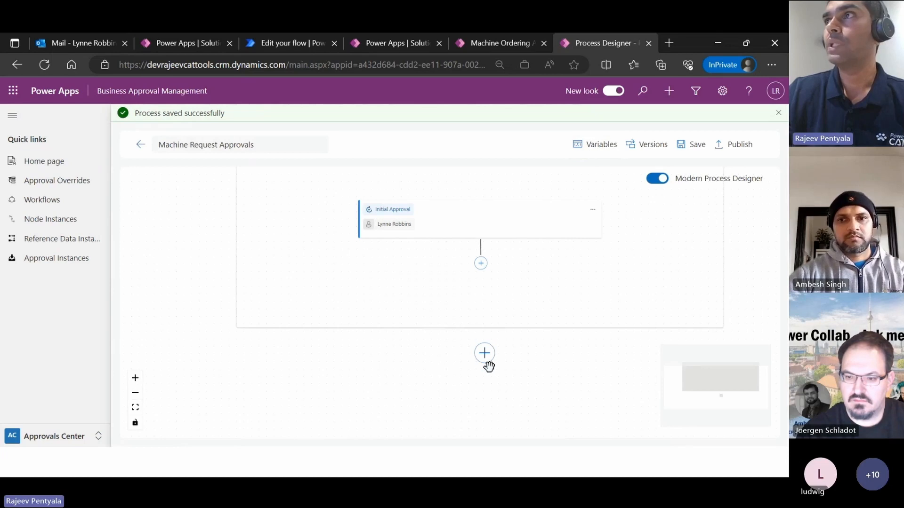
- Start a new stage below the existing approval stage and name it Manager Approval
left_click(484, 353)
left_click(311, 171)
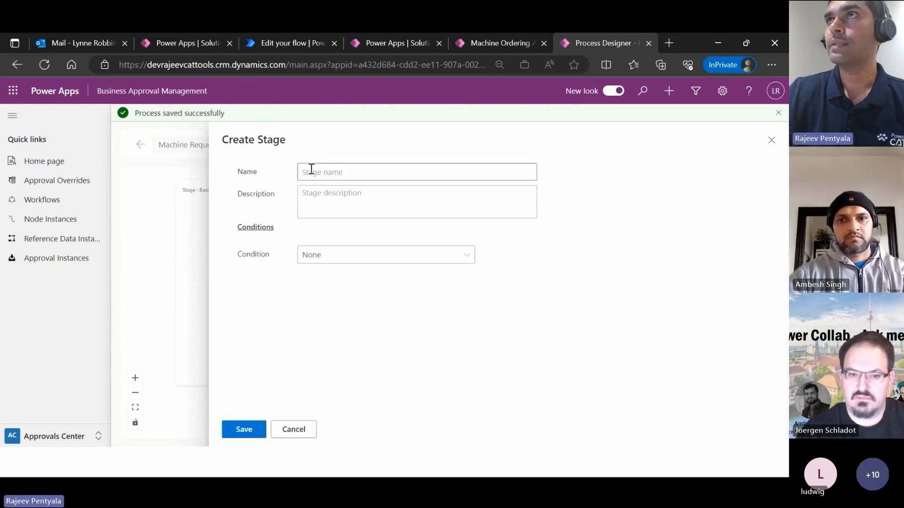
type("Manage")
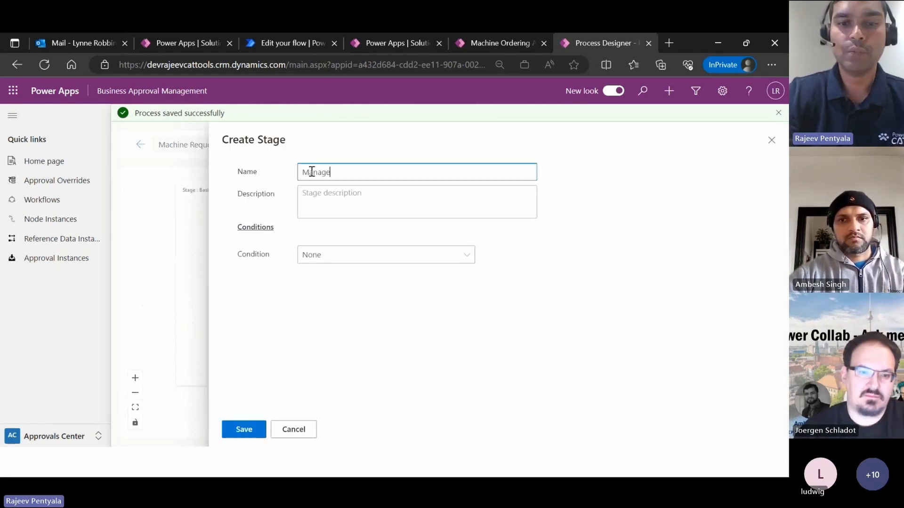
type("r Approv")
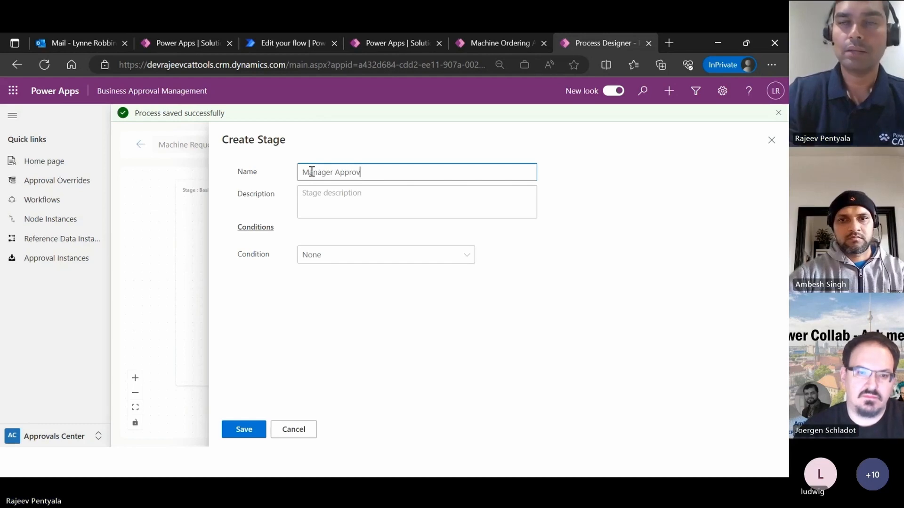
type("al")
left_click(317, 324)
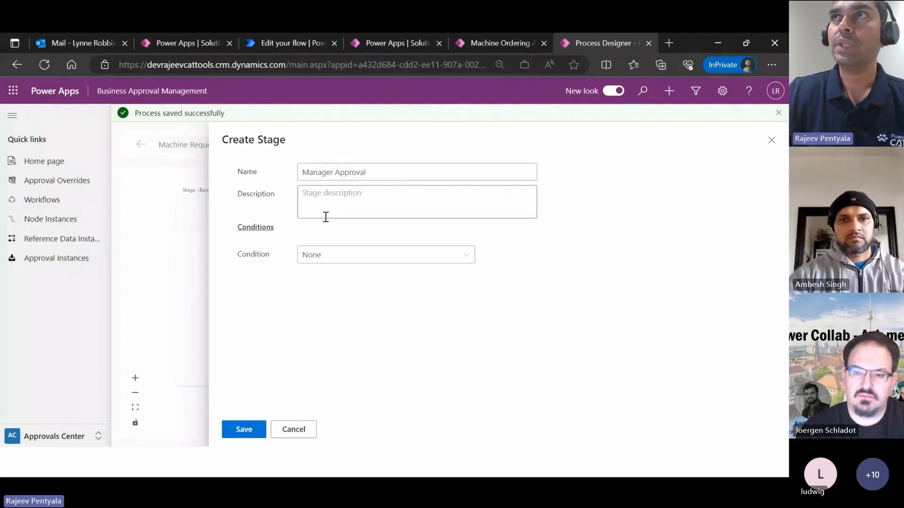
- Try out the stage's If/Else and Switch condition types, giving the Switch 5 paths
left_click(466, 255)
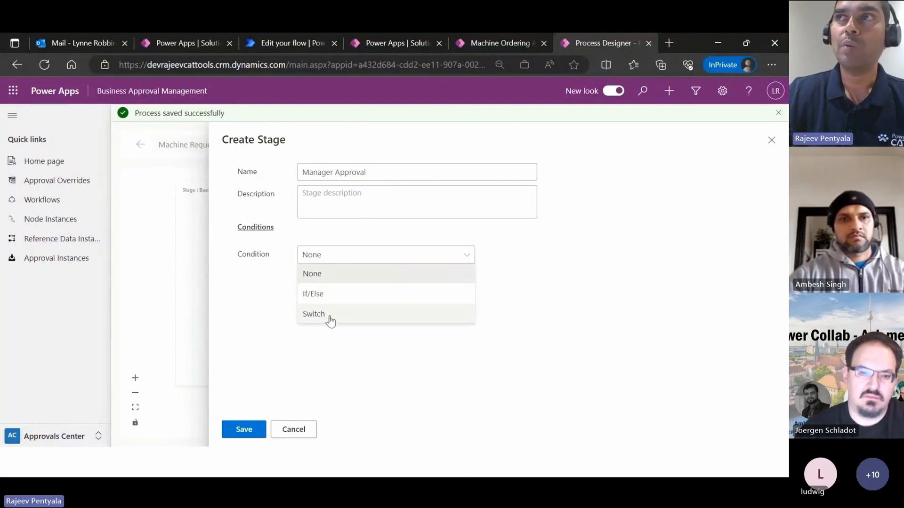
left_click(333, 300)
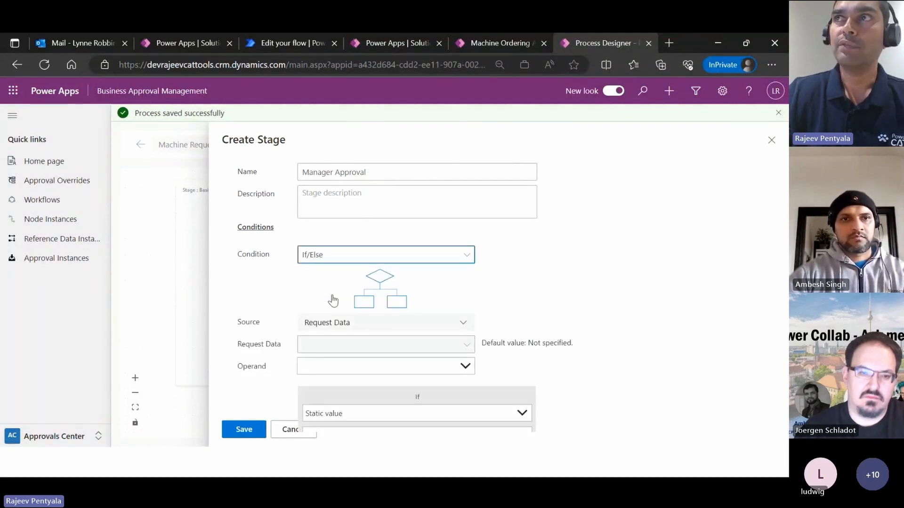
left_click(467, 261)
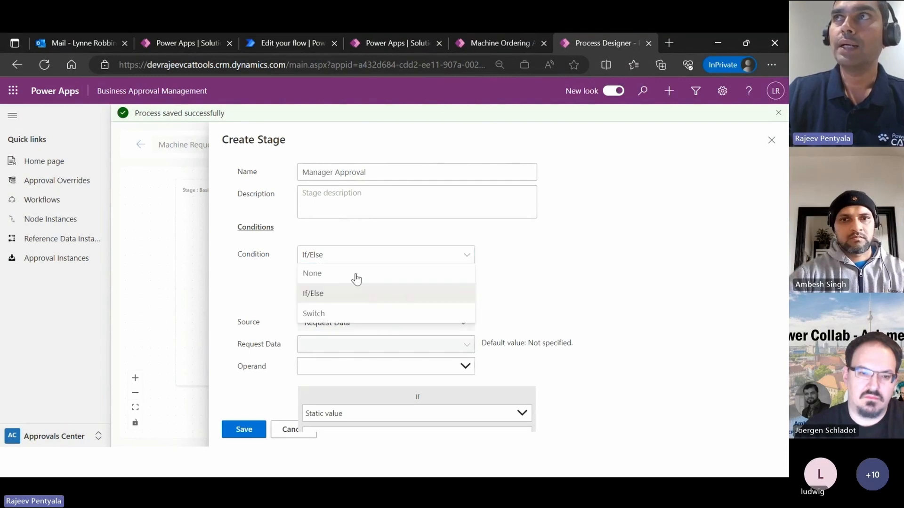
left_click(311, 317)
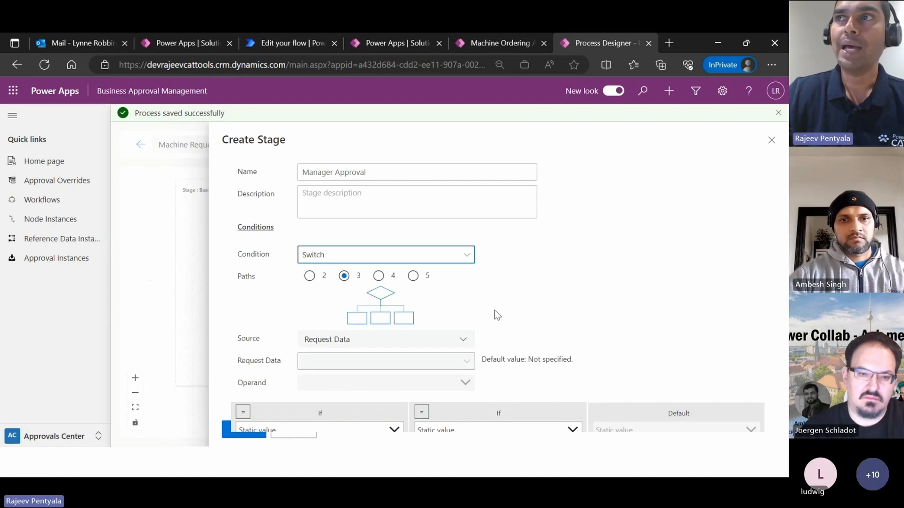
left_click(414, 277)
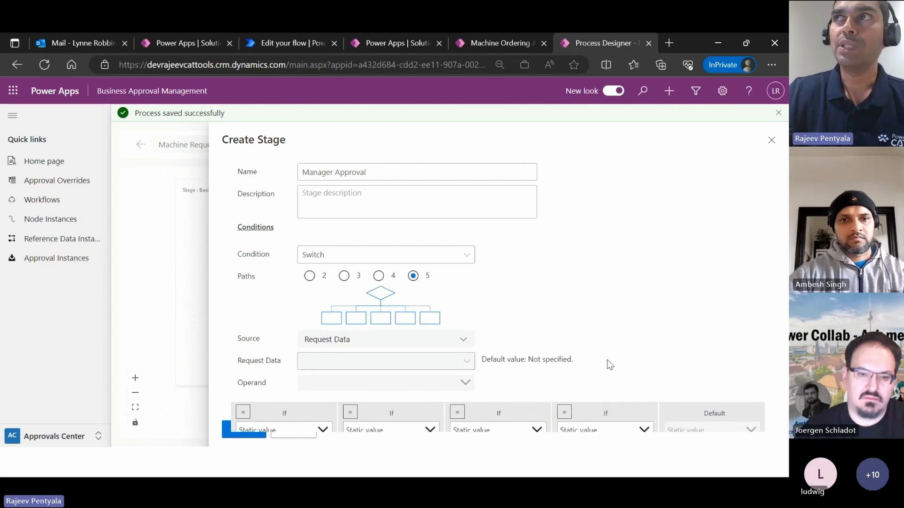
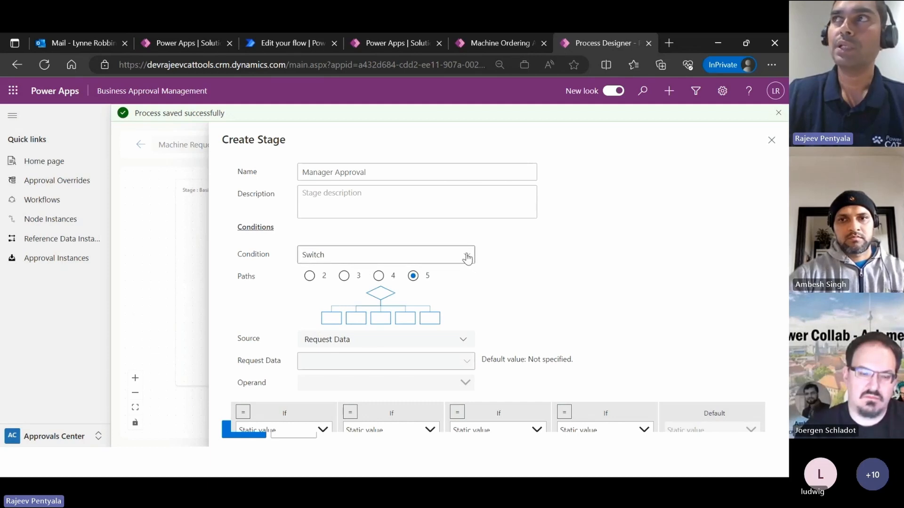
- Make the stage condition If/Else with Request Data as the source and MachinePrice as the evaluated variable
left_click(466, 257)
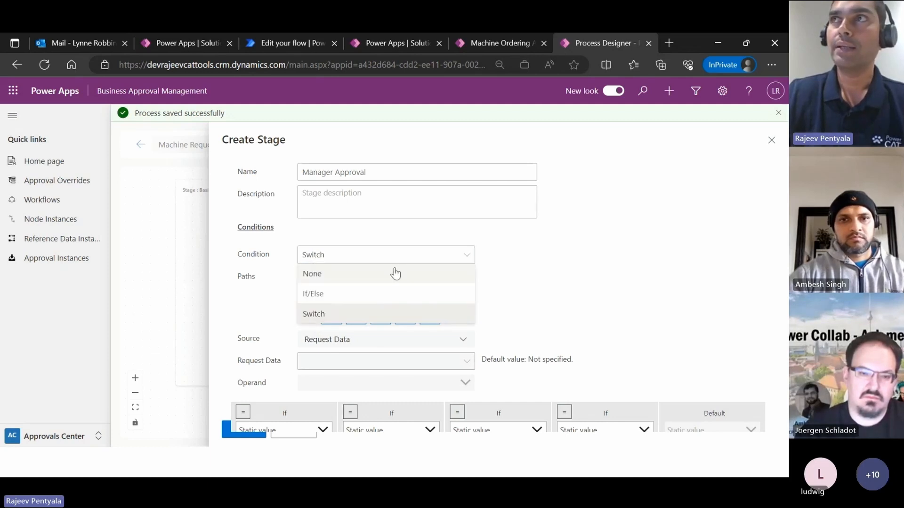
left_click(342, 297)
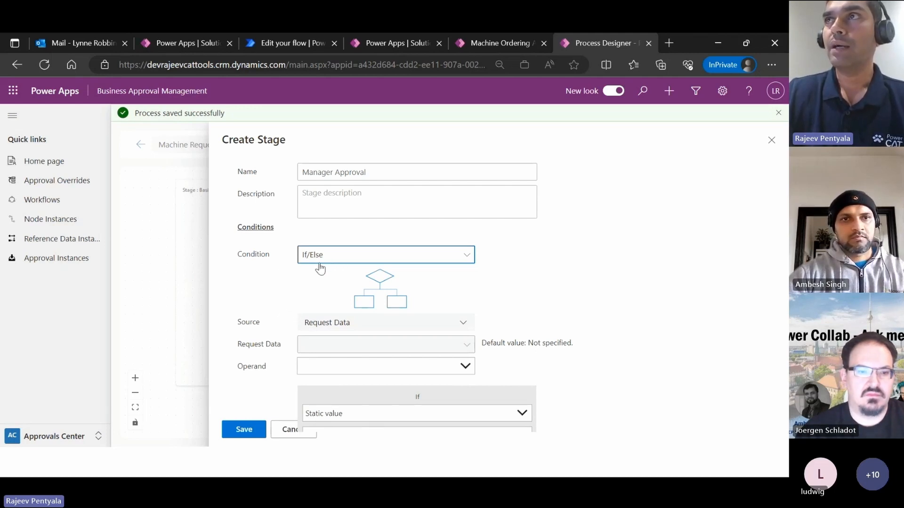
left_click(463, 327)
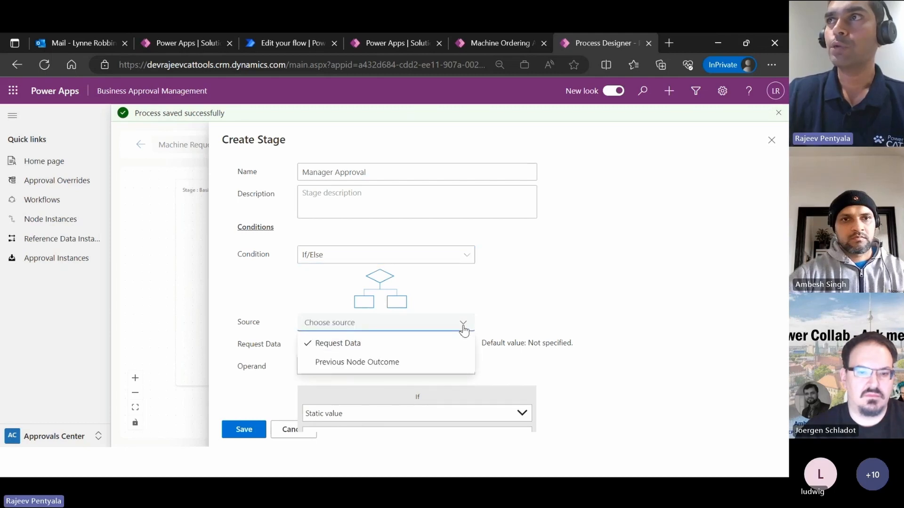
left_click(352, 343)
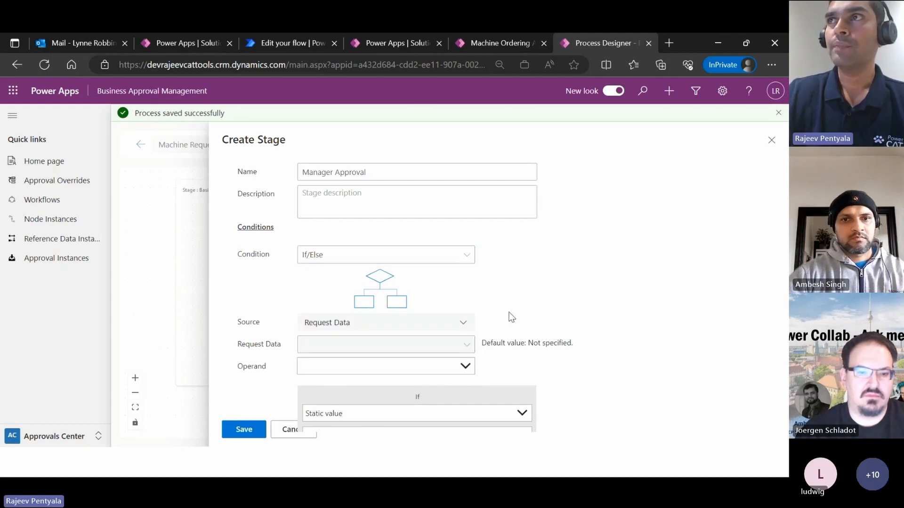
left_click(466, 345)
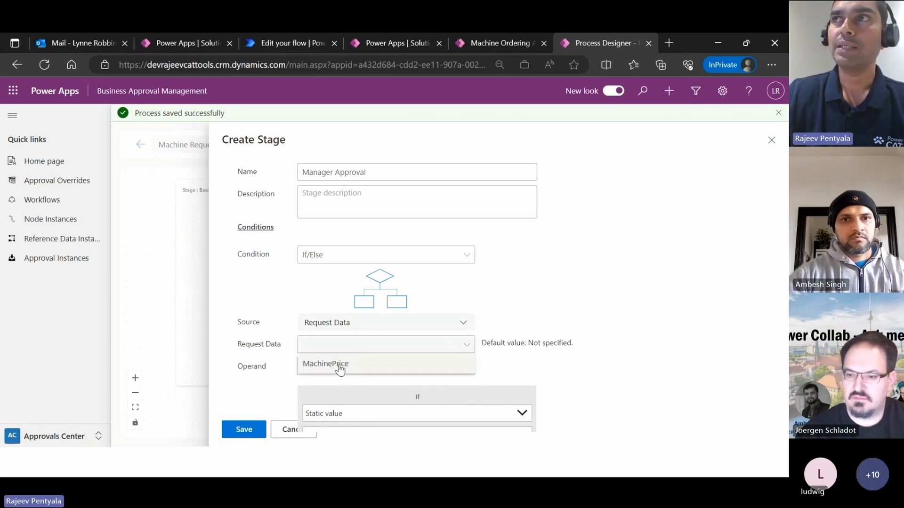
left_click(339, 365)
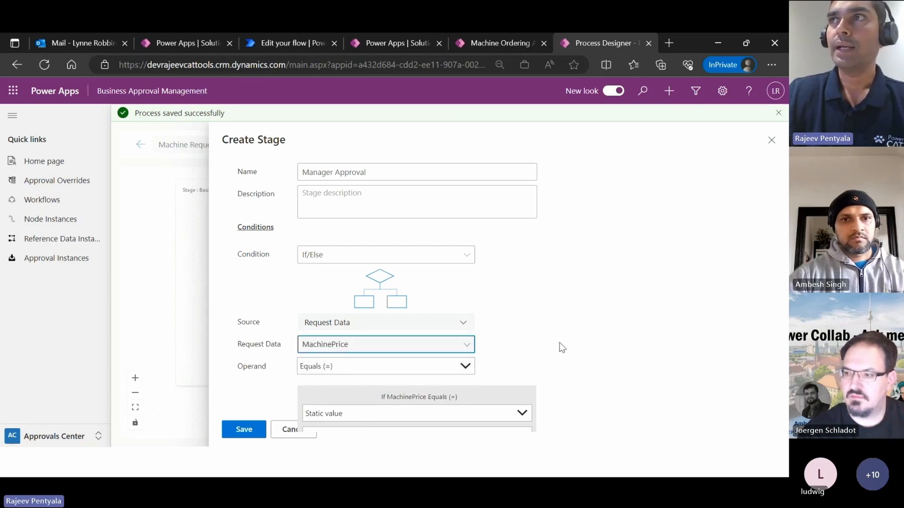
- Set the stage condition's operand to Greater Than or Equals (>=) and compare MachinePrice against a static value
left_click(465, 367)
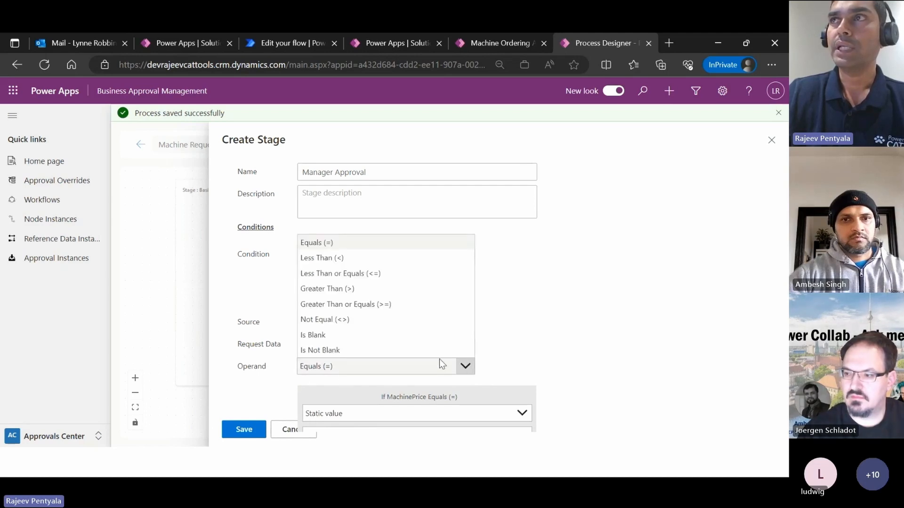
left_click(371, 305)
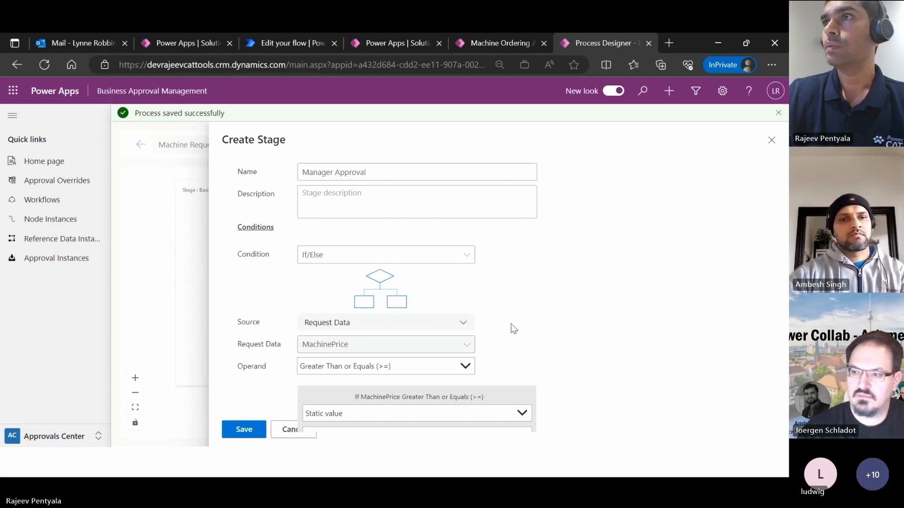
left_click(521, 415)
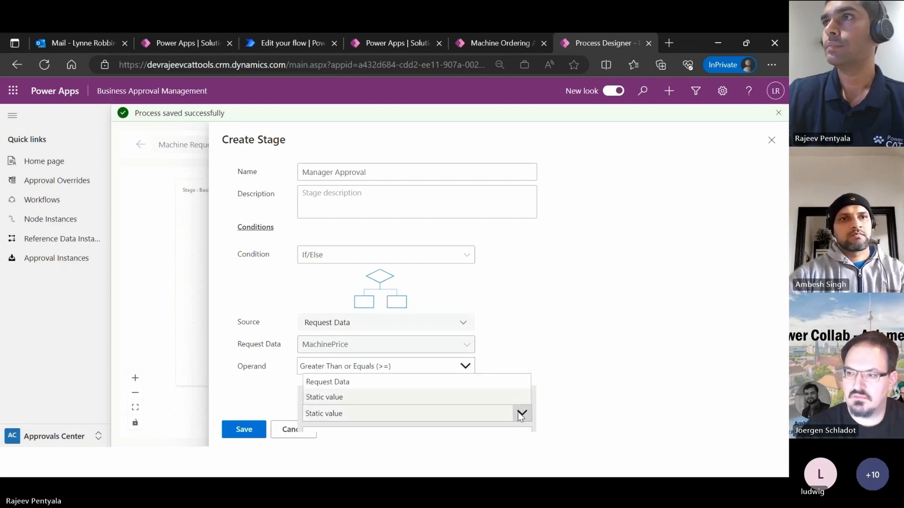
left_click(445, 396)
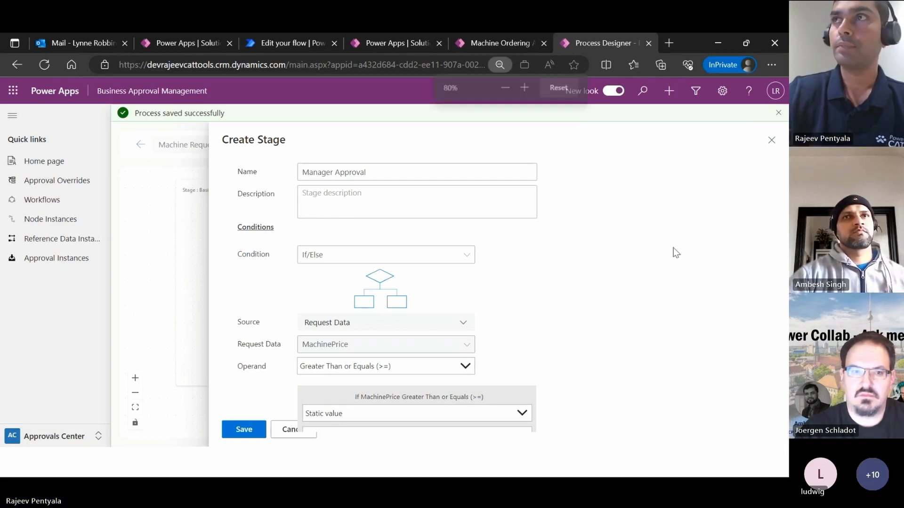
- Check the machine price in the submitted Machine Ordering request, enter 400 as the condition's static value, and save the Manager Approval stage
key("ctrl+minus")
key("ctrl+minus")
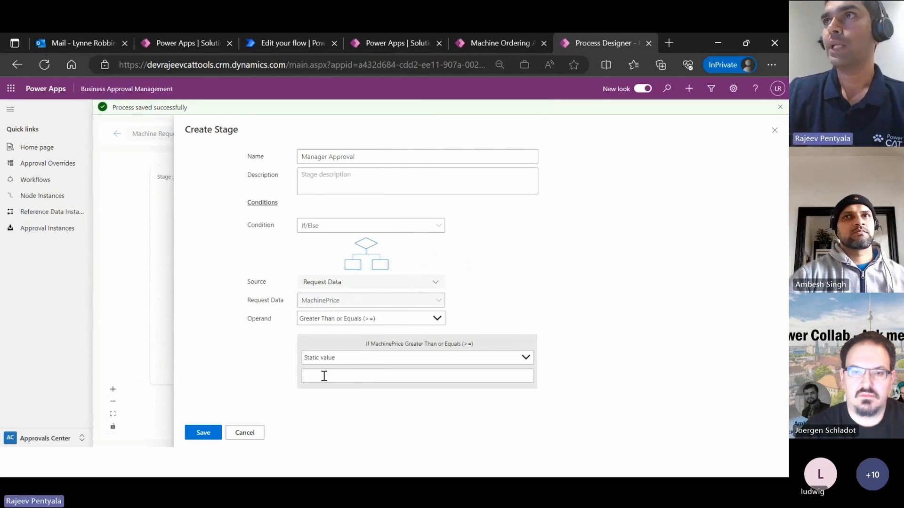
left_click(509, 43)
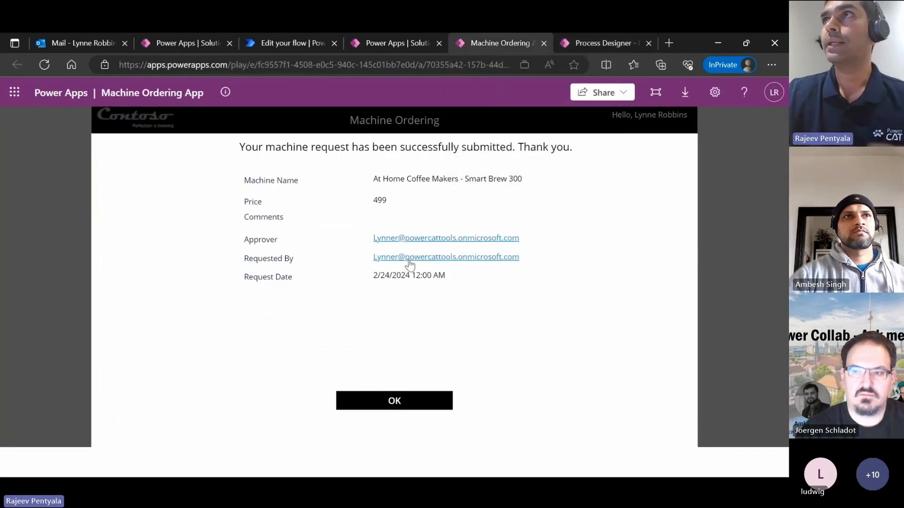
left_click(596, 41)
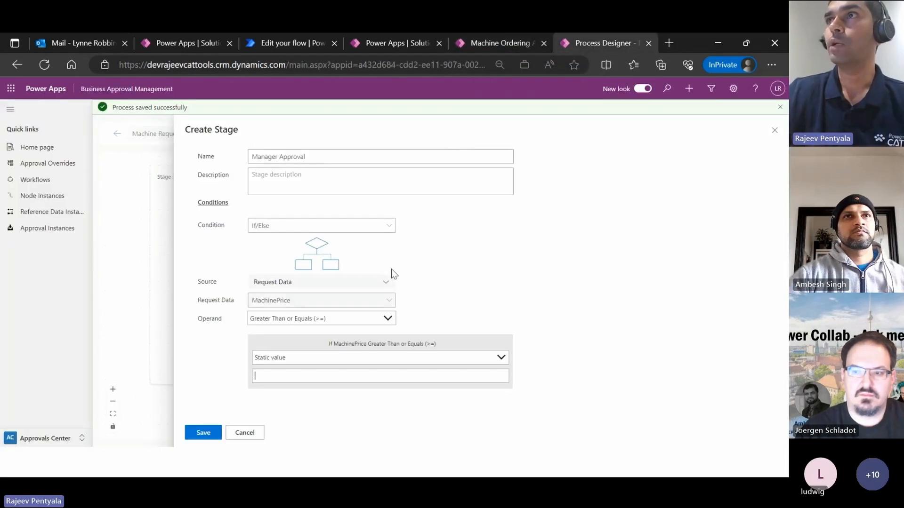
left_click(279, 381)
type("400")
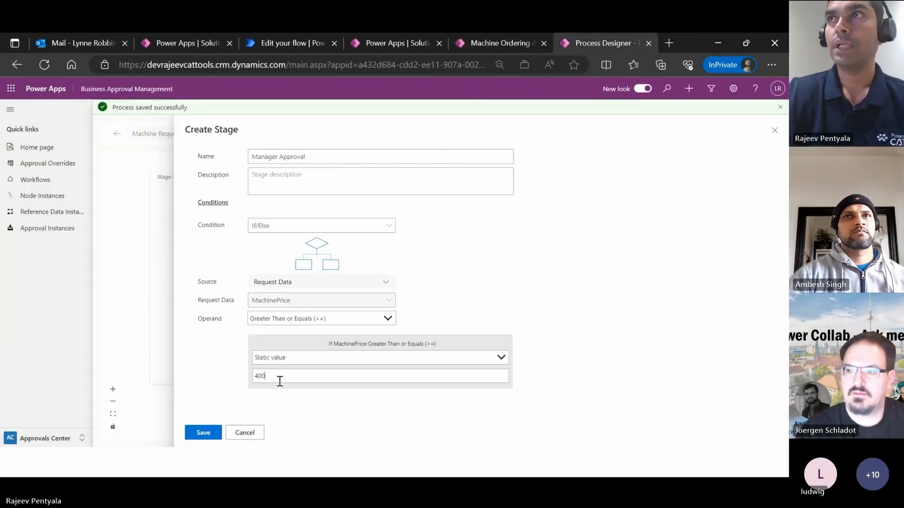
left_click(209, 435)
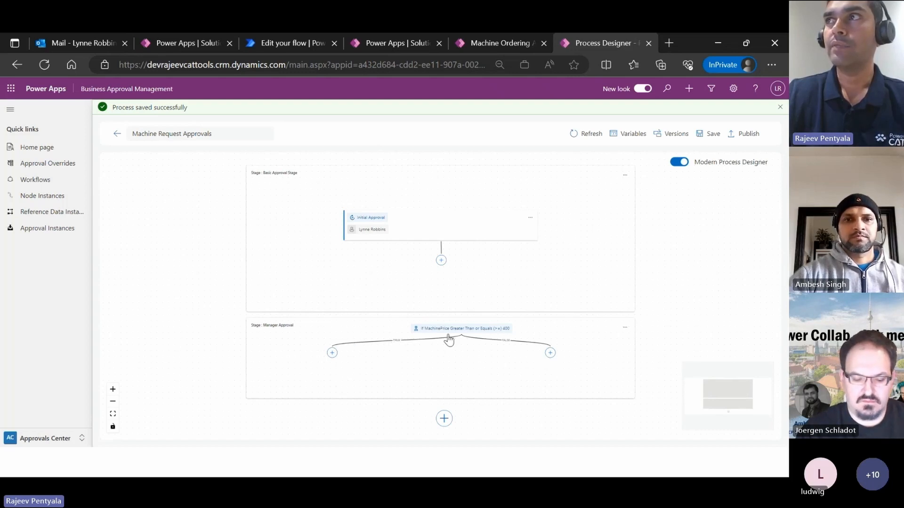
- Create an approval node named Manager Approval on the true path of the Manager Approval stage
left_click(333, 353)
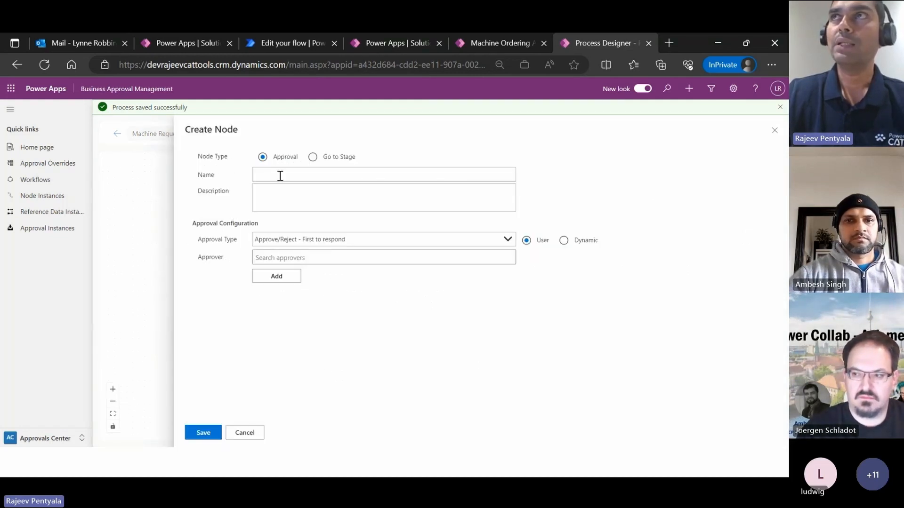
type("Mana")
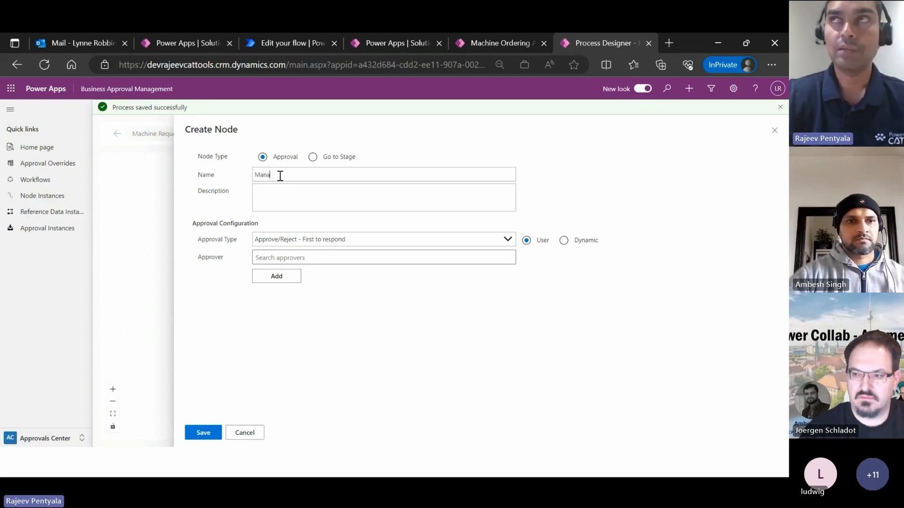
type("ger Approva")
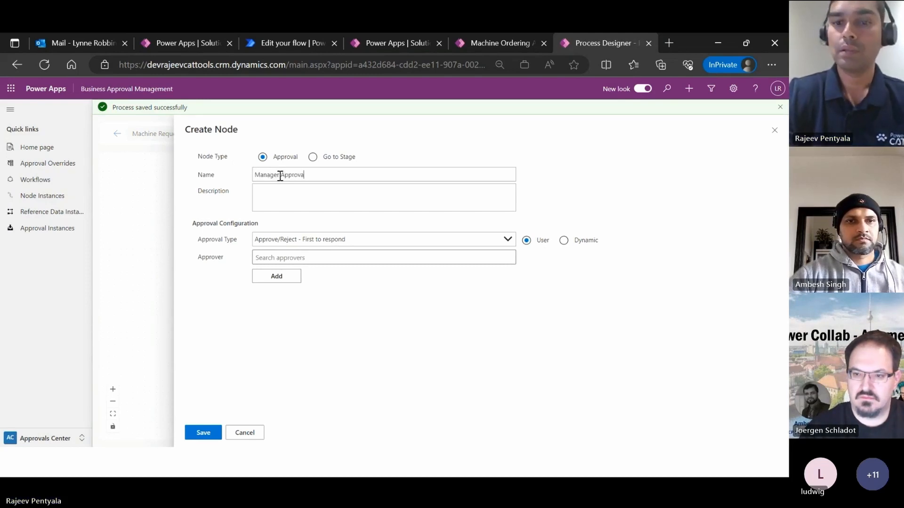
type("l")
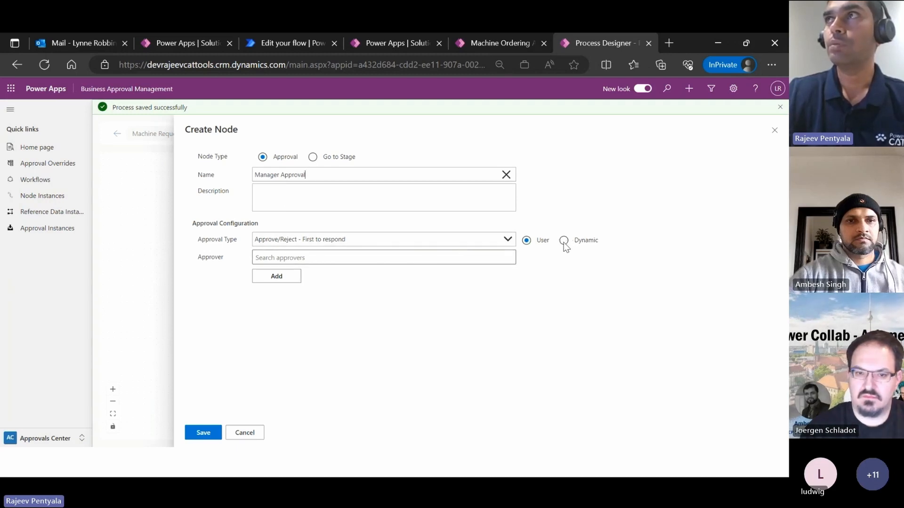
- Find the manager's user account and add it as the node's approver
left_click(369, 257)
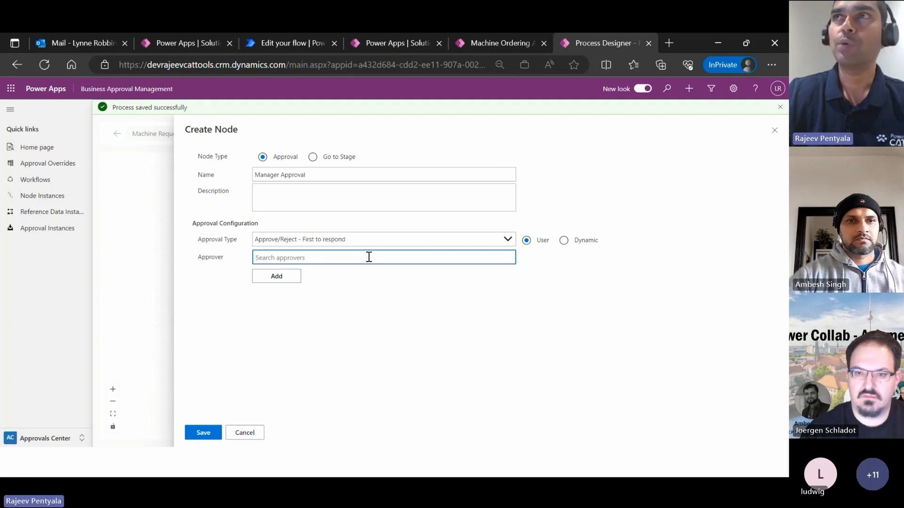
type("lyn")
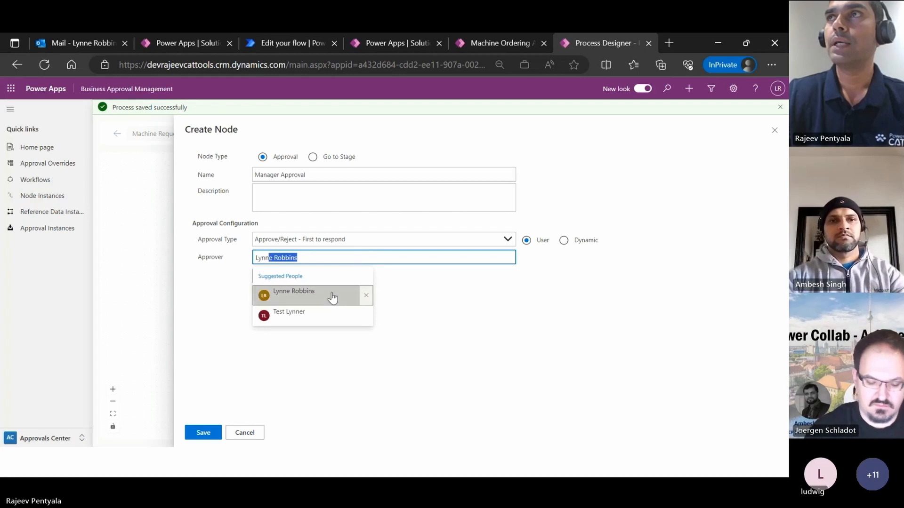
left_click(333, 297)
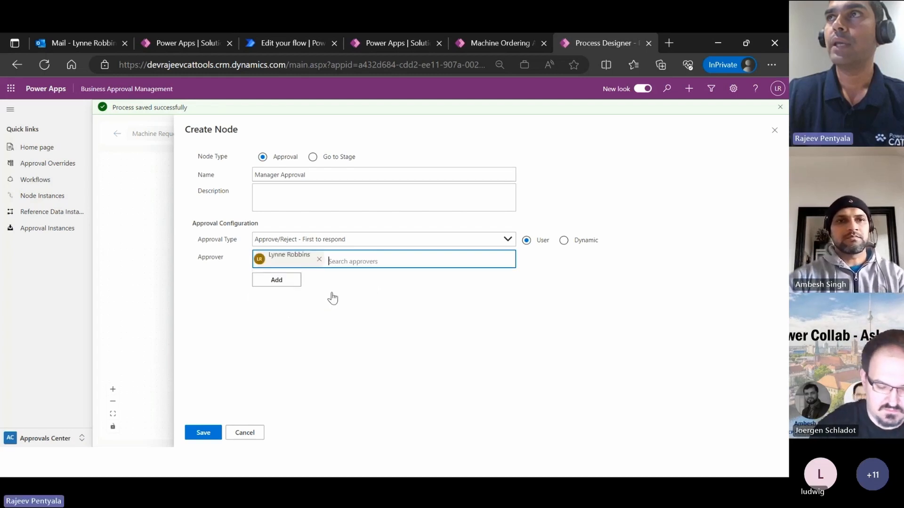
left_click(283, 287)
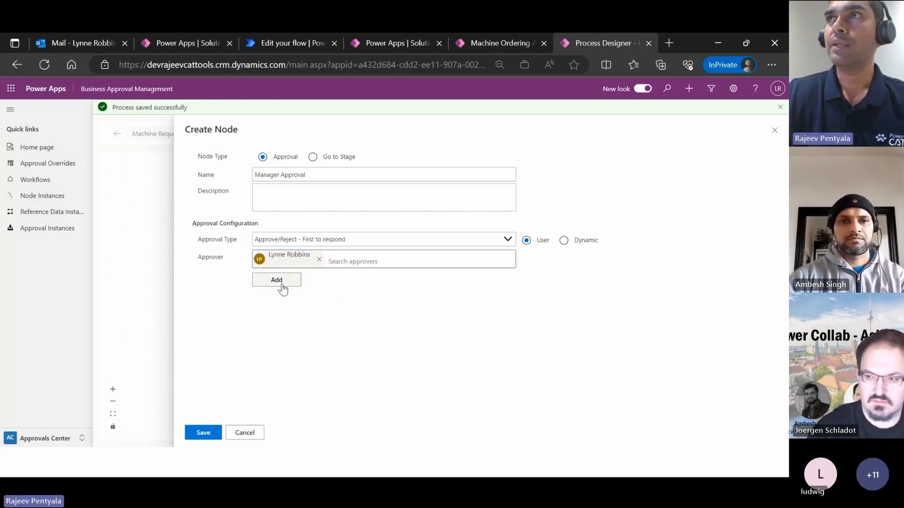
- Look through the dynamic approver choices for the node, and return the approver selection to User
left_click(564, 241)
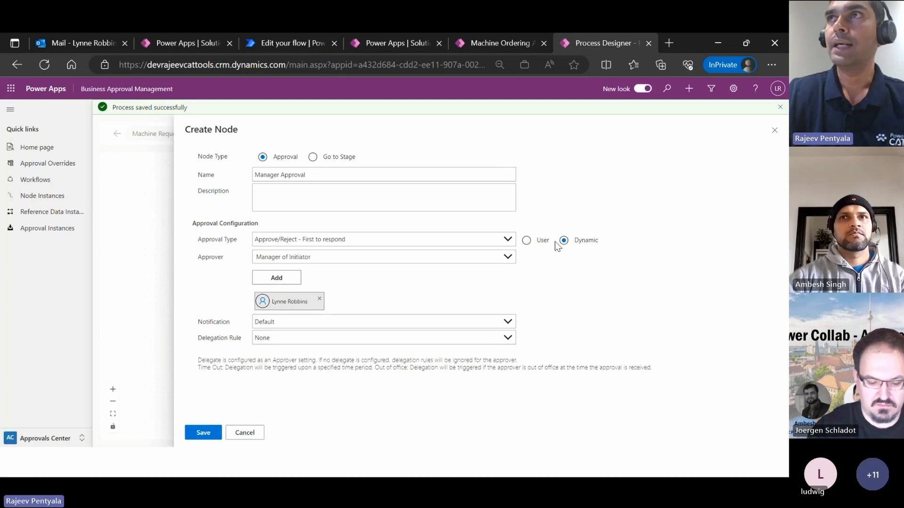
left_click(508, 257)
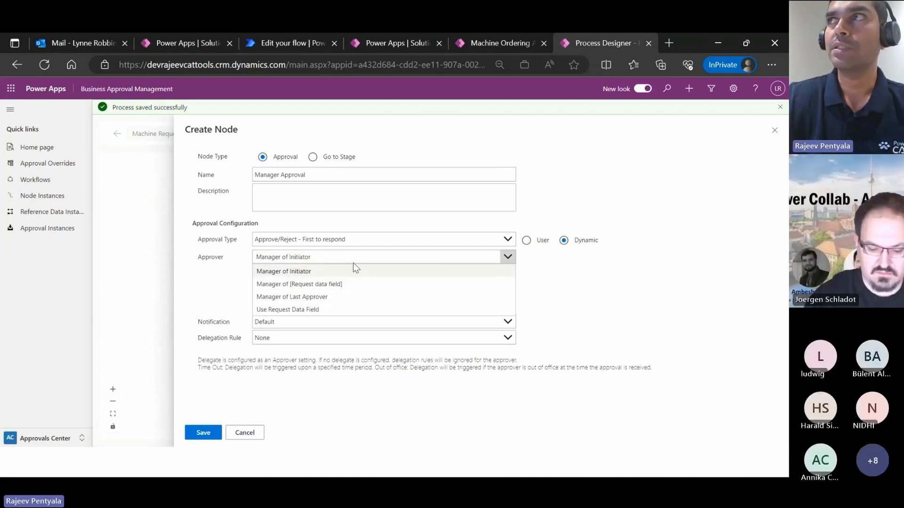
left_click(564, 280)
left_click(527, 241)
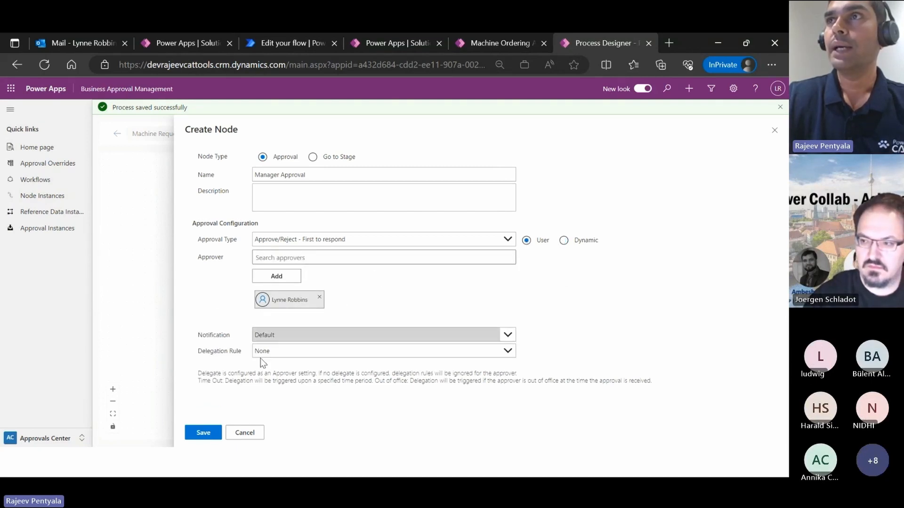
- Save the Manager Approval node and publish Machine Request Approvals as version 2 with activation on publishing enabled
left_click(203, 433)
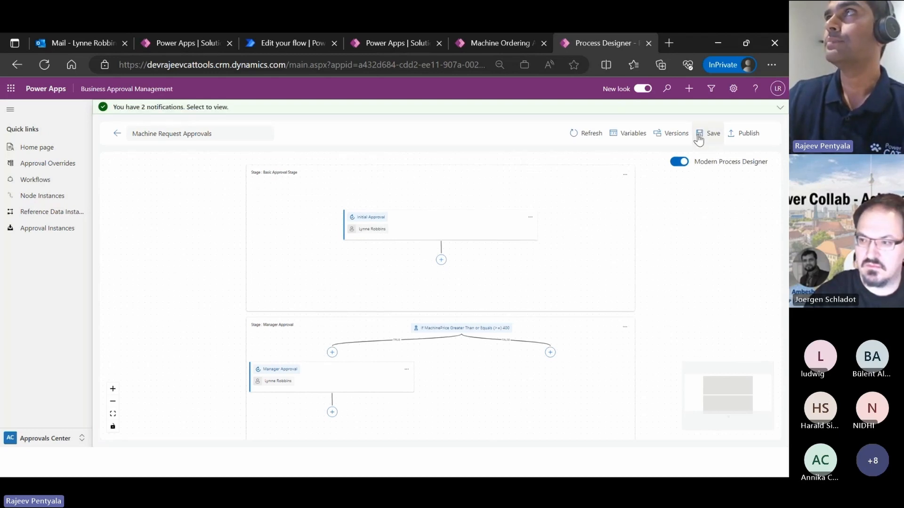
left_click(745, 136)
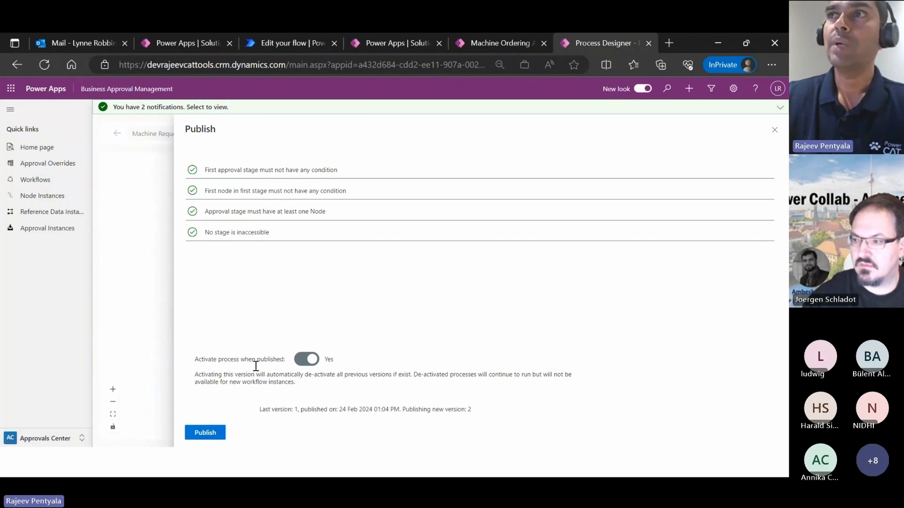
left_click(212, 435)
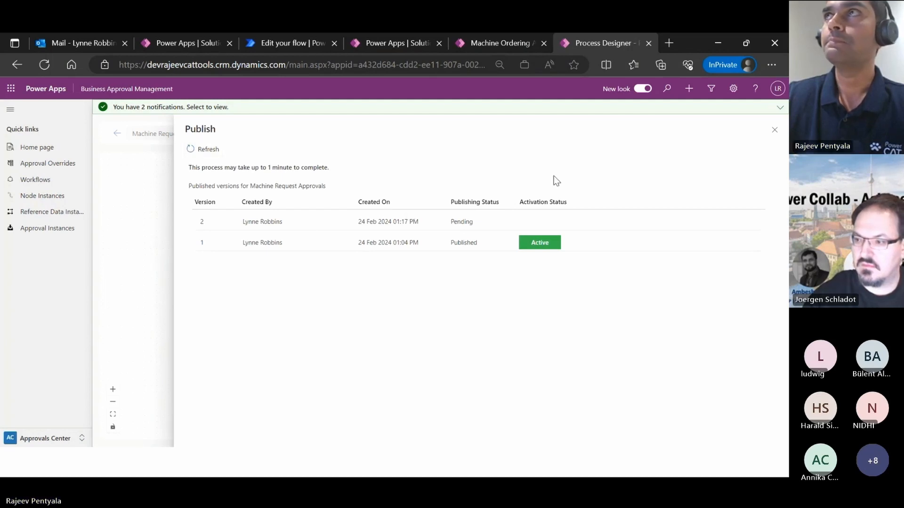
left_click(775, 131)
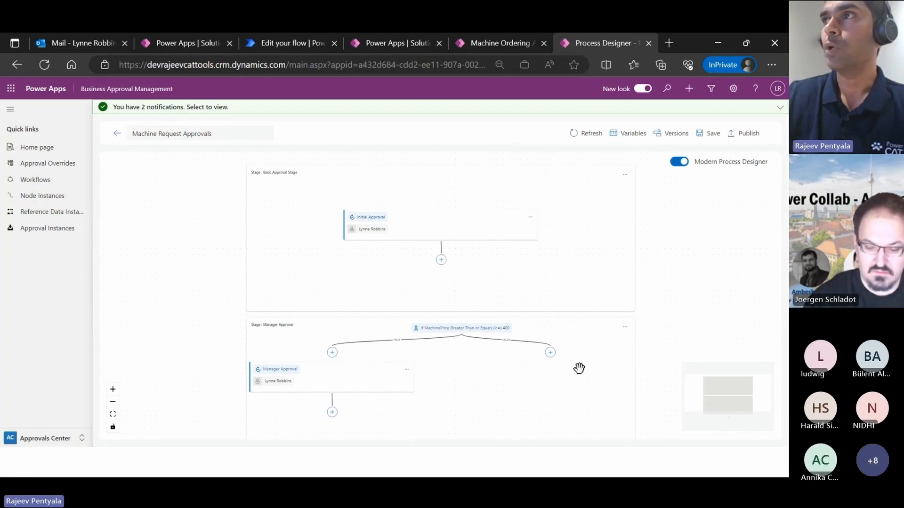
scroll(537, 405, "down", 2)
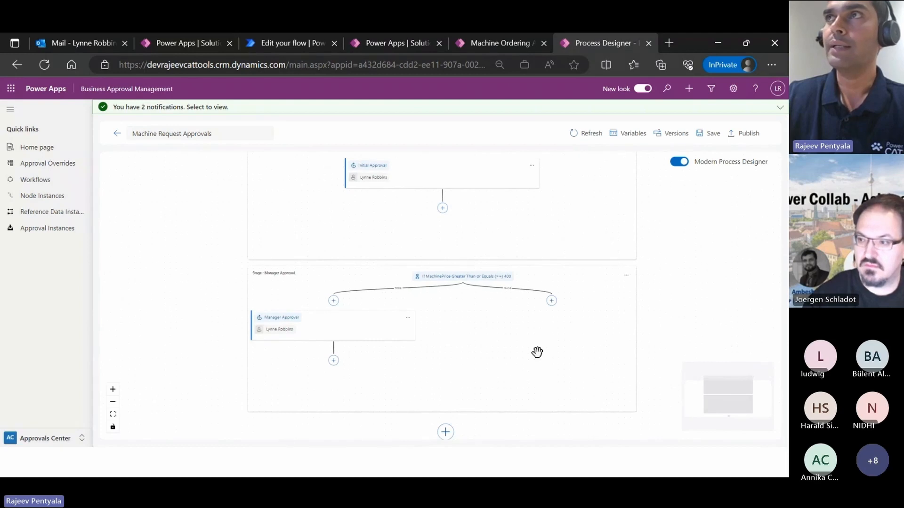
left_click_drag(537, 353, 538, 408)
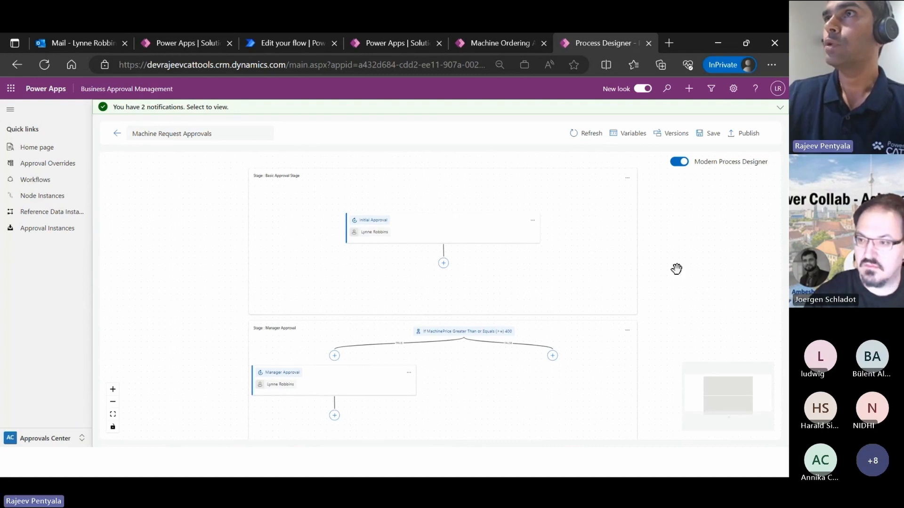
scroll(676, 269, "down", 2)
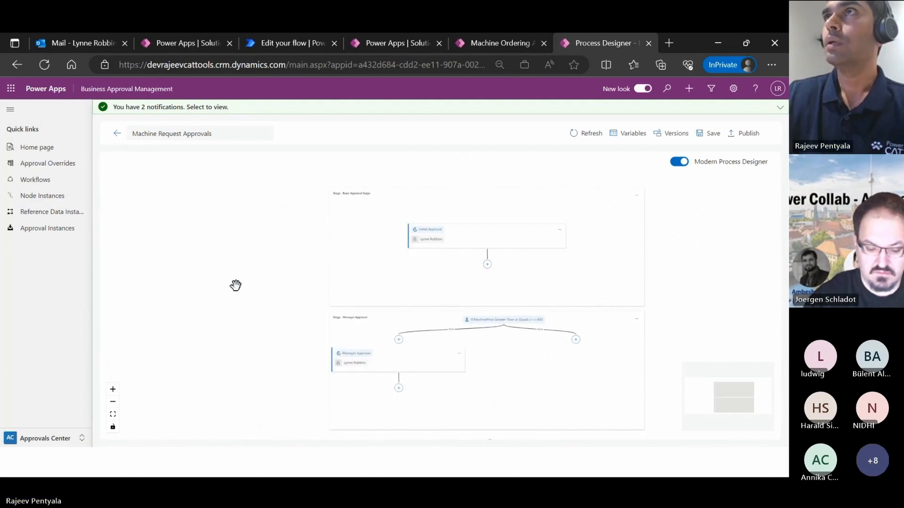
left_click_drag(234, 285, 179, 275)
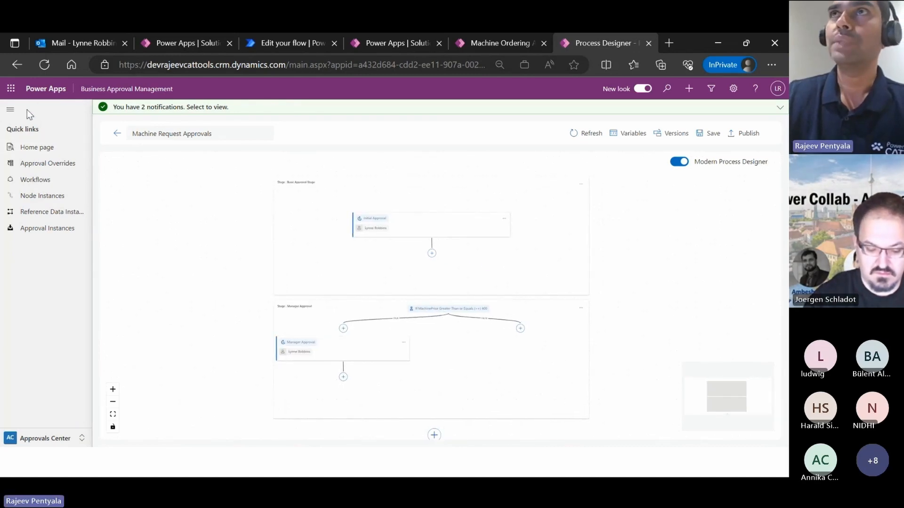
- Switch to the Approvals Designer area to view the active business approval processes
left_click(60, 443)
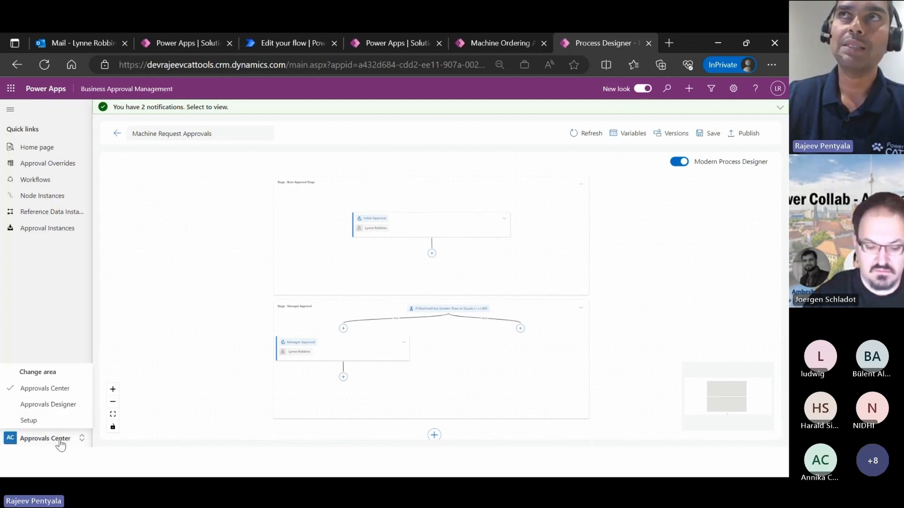
left_click(57, 405)
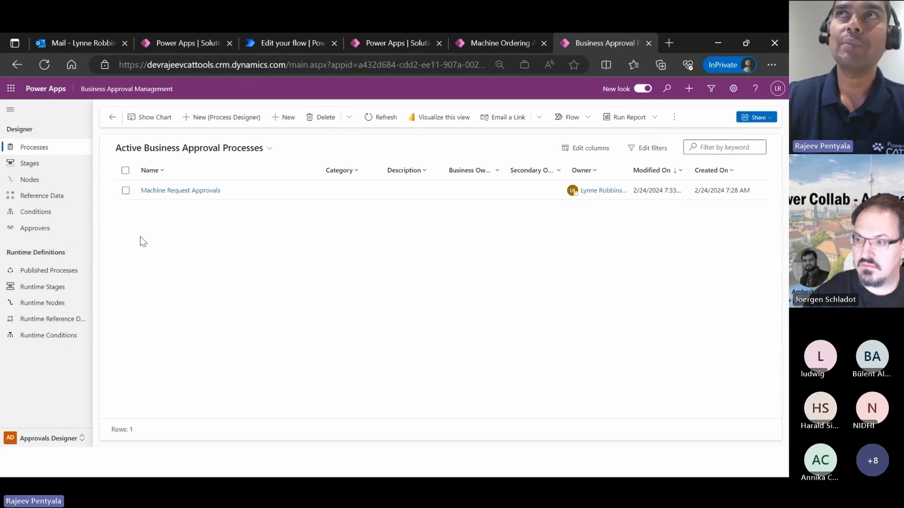
left_click(33, 439)
left_click(33, 442)
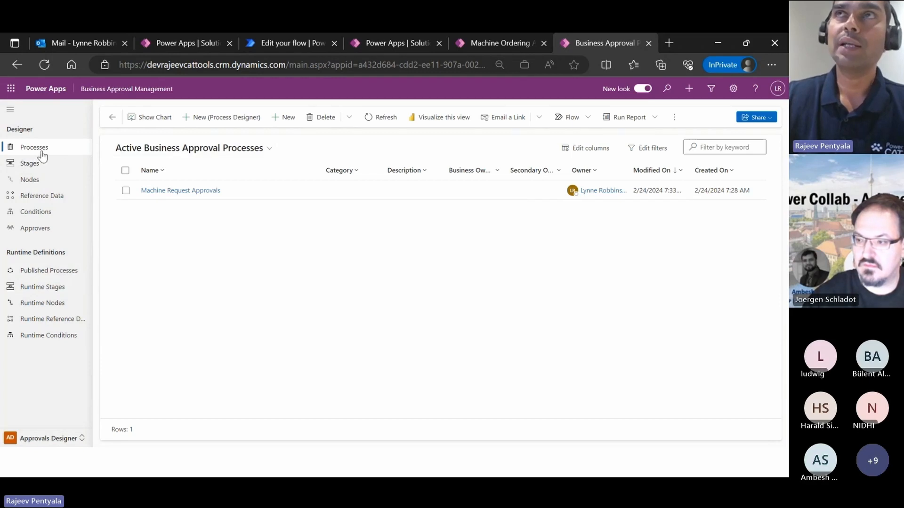
- Review the Machine Request Approvals record's stages, nodes and application data, and view the published process versions
left_click(168, 191)
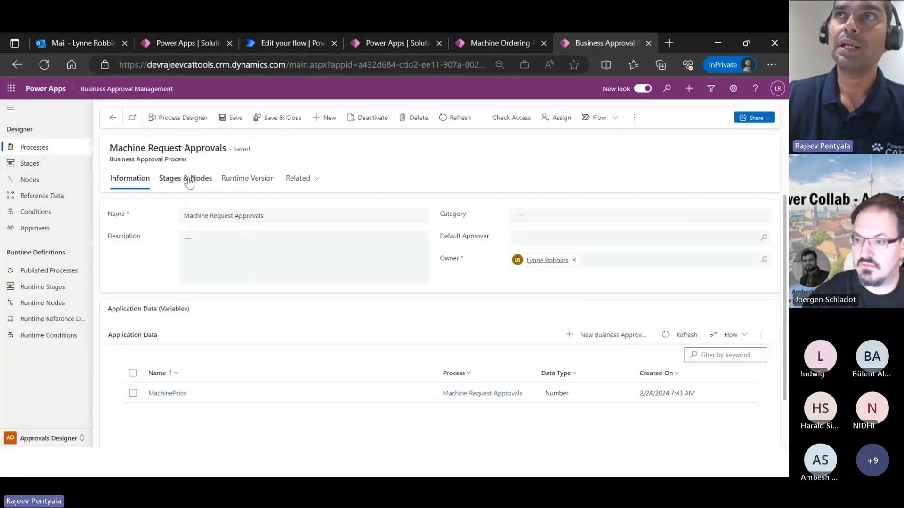
left_click(188, 181)
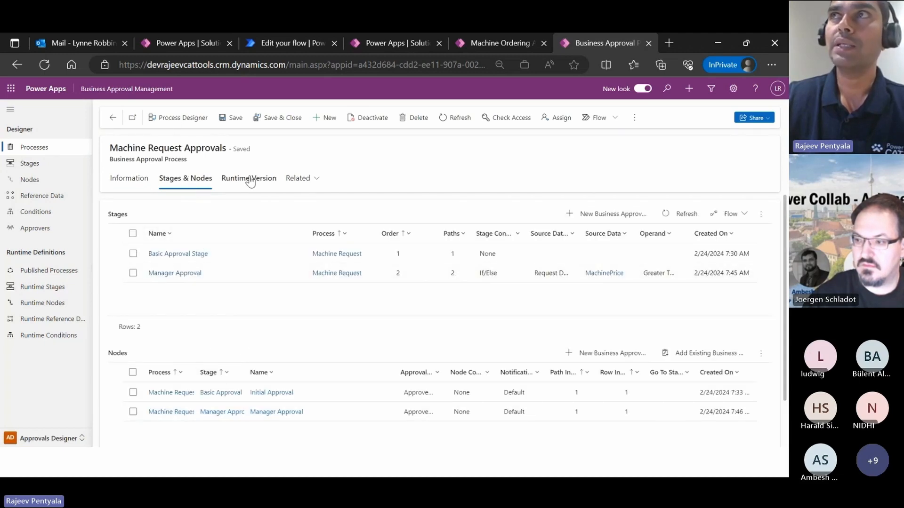
left_click(131, 179)
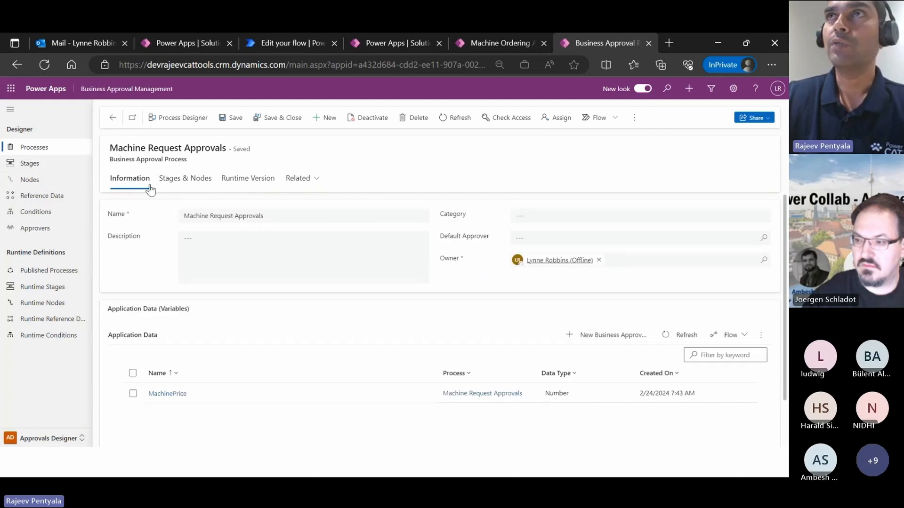
left_click(47, 273)
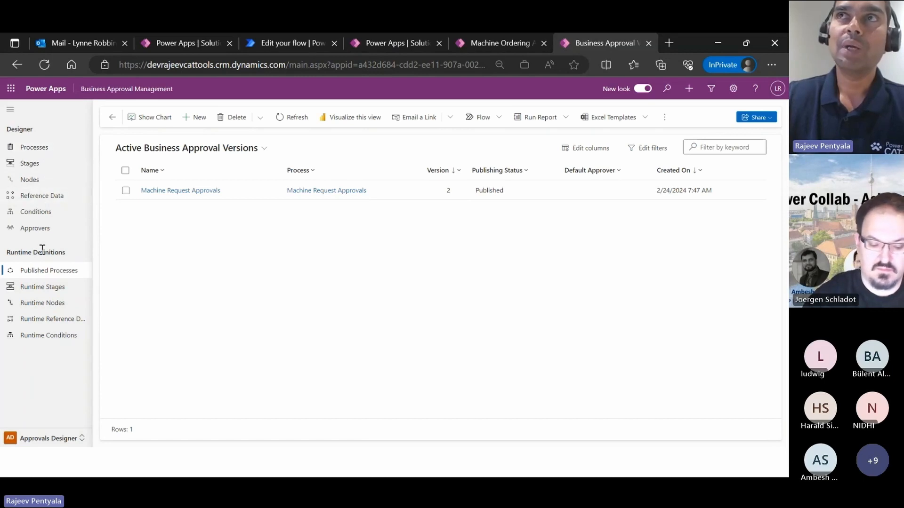
- Switch to the Machine Request Approval Flow in Power Automate and reload it, discarding its unsaved changes
left_click(59, 277)
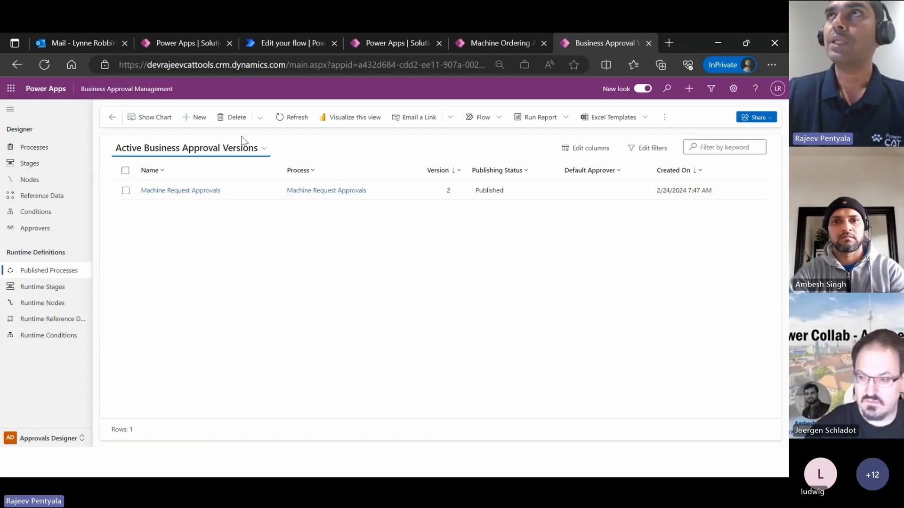
left_click(271, 42)
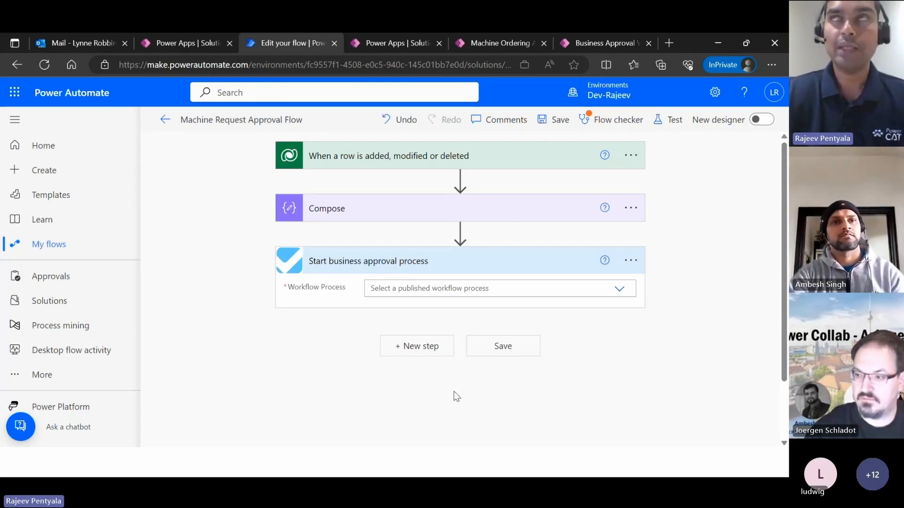
key("F5")
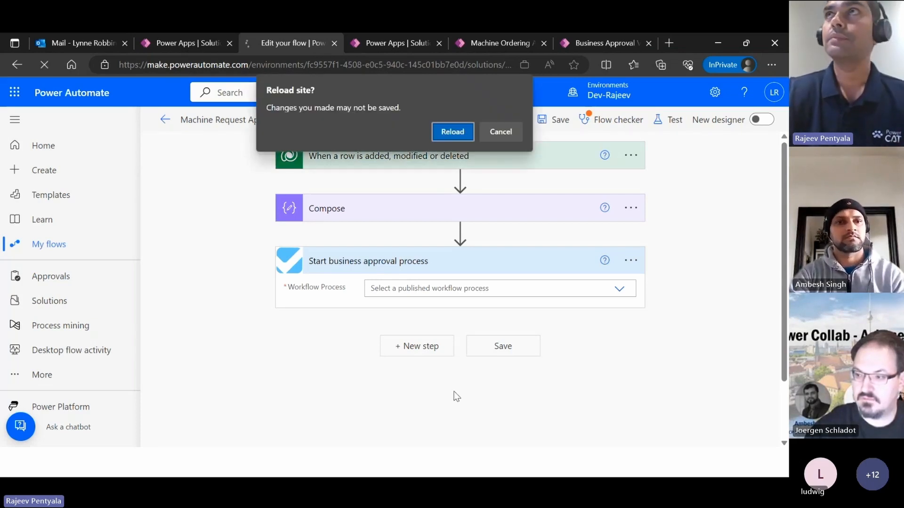
left_click(447, 131)
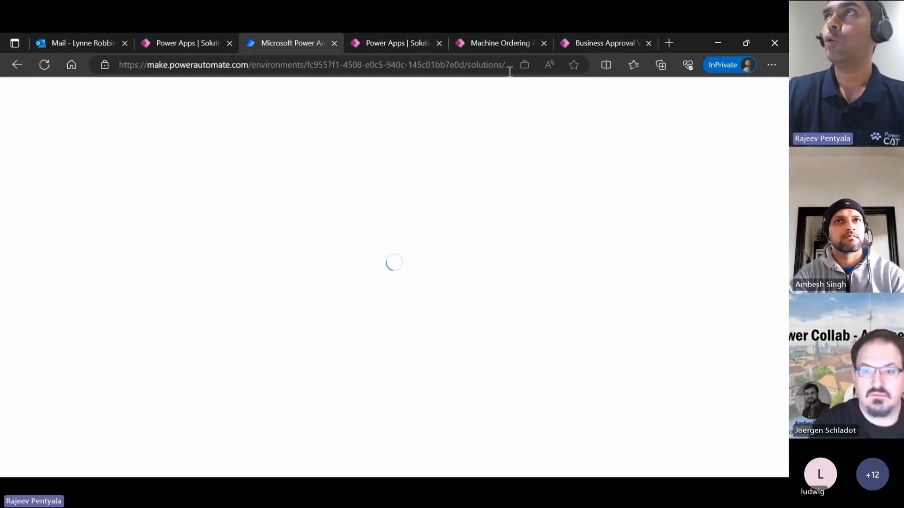
left_click(510, 46)
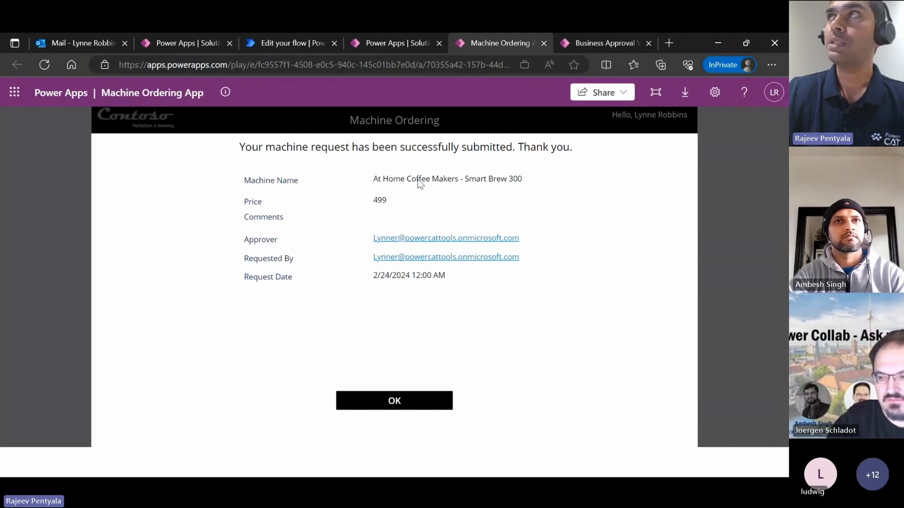
left_click(583, 41)
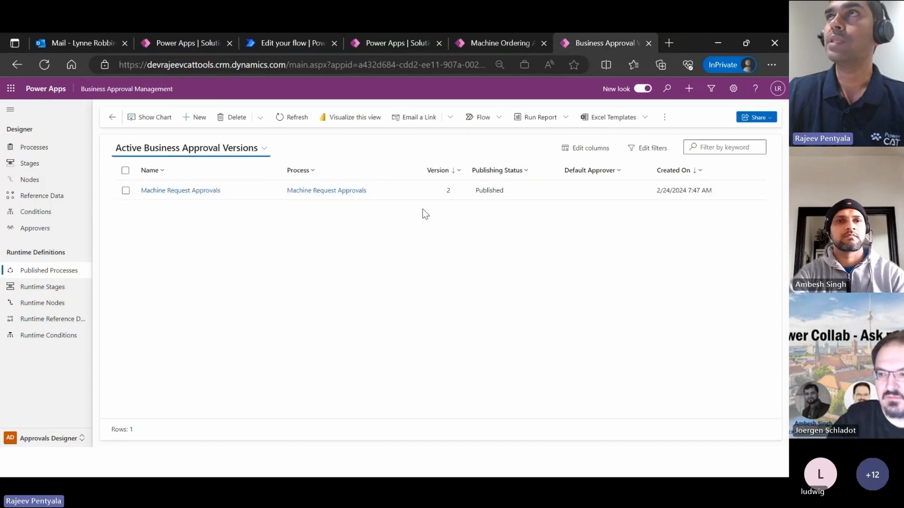
left_click(272, 45)
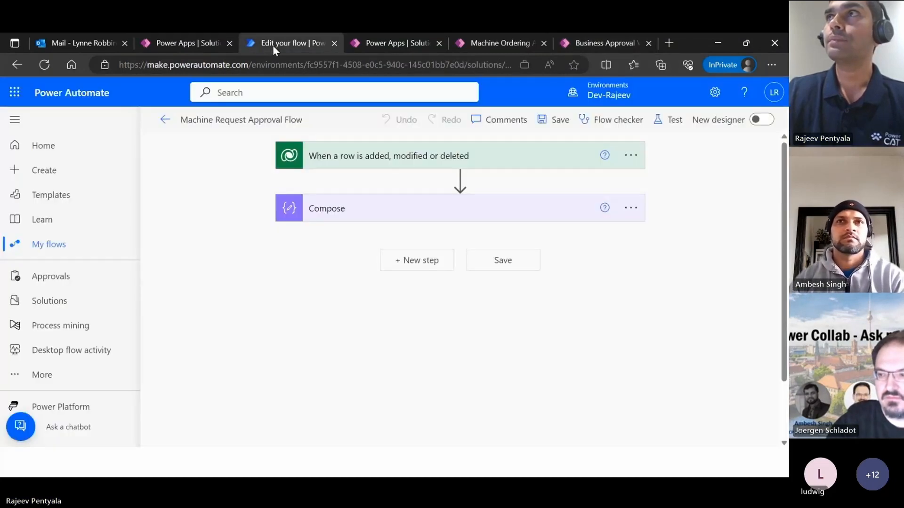
- Add the Approvals Kit's Start business approval process action after Compose and check its choices of published workflow process
left_click(426, 264)
left_click(486, 326)
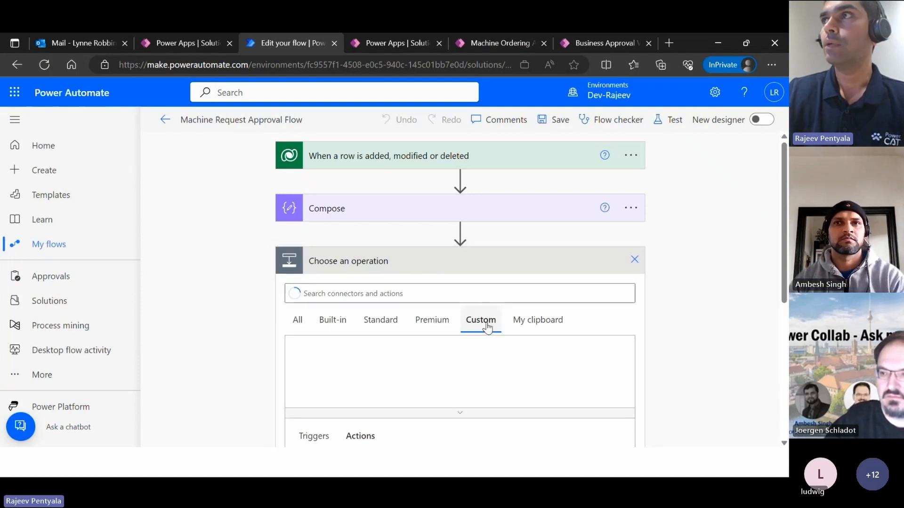
scroll(581, 309, "down", 1)
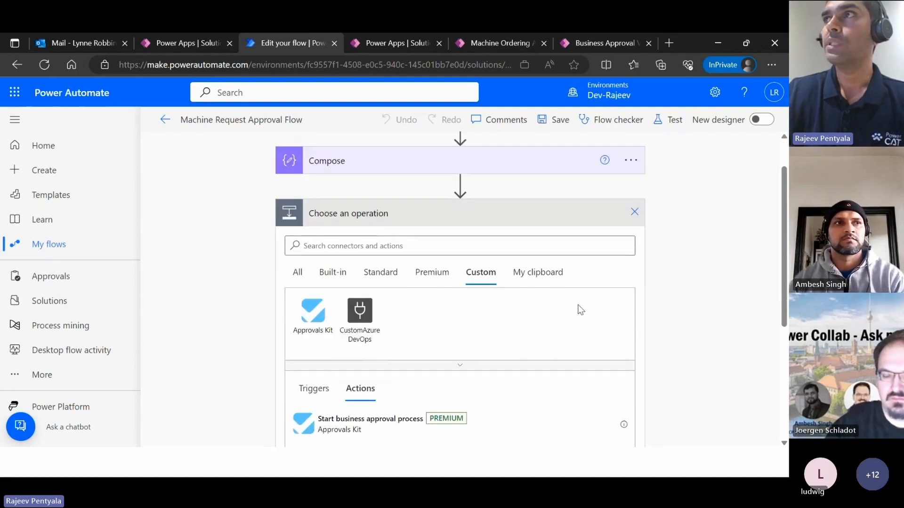
scroll(581, 309, "down", 1)
left_click(312, 271)
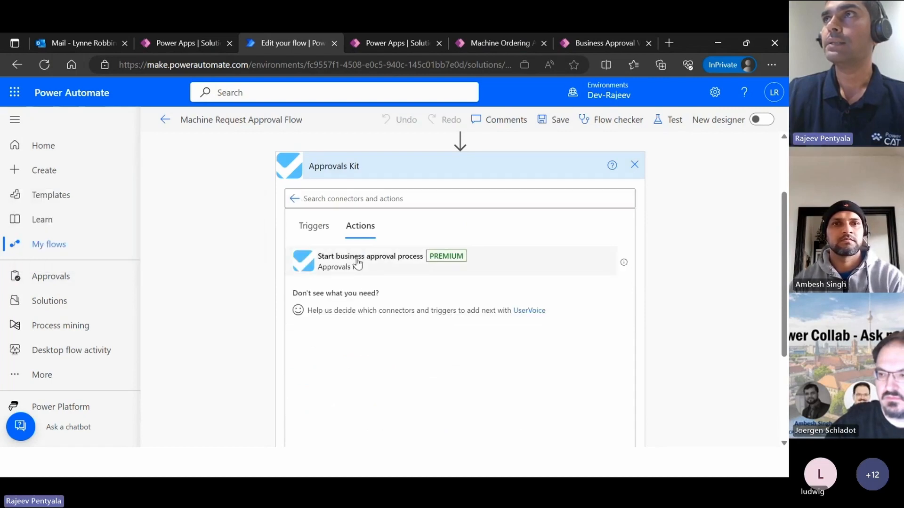
left_click(358, 260)
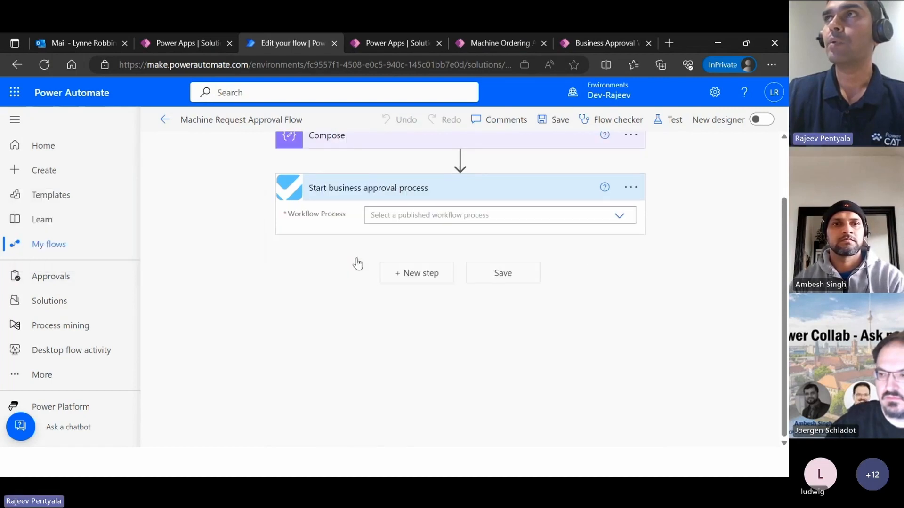
left_click(619, 217)
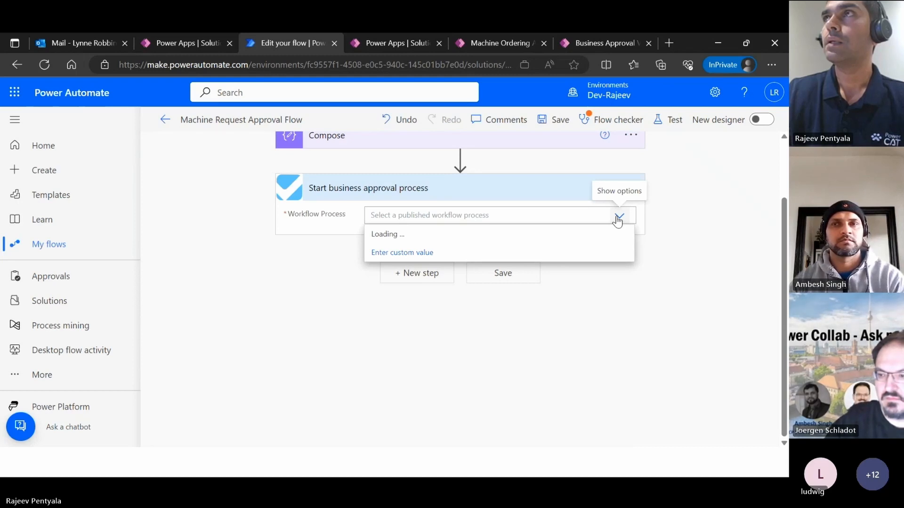
left_click(366, 281)
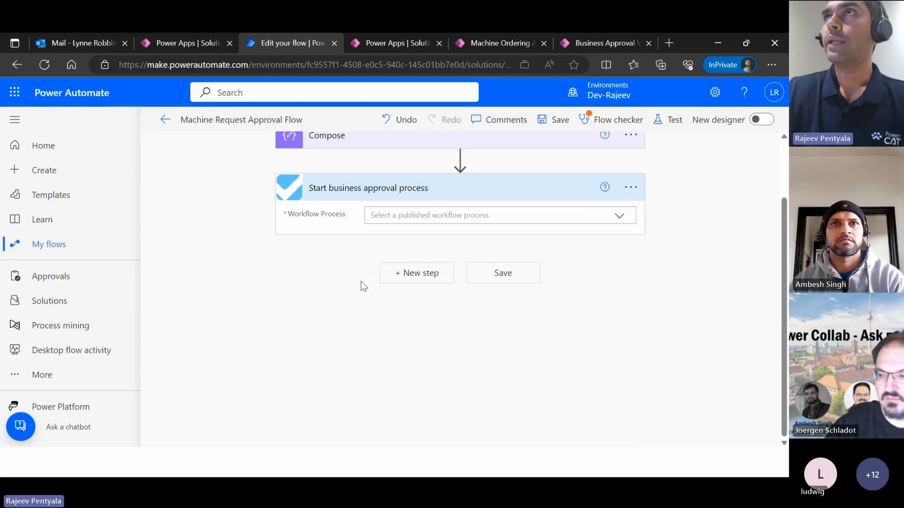
- Duplicate the Power Apps solution page in the browser and switch the copy to the alm-accelerator-test environment
left_click(183, 40)
right_click(170, 41)
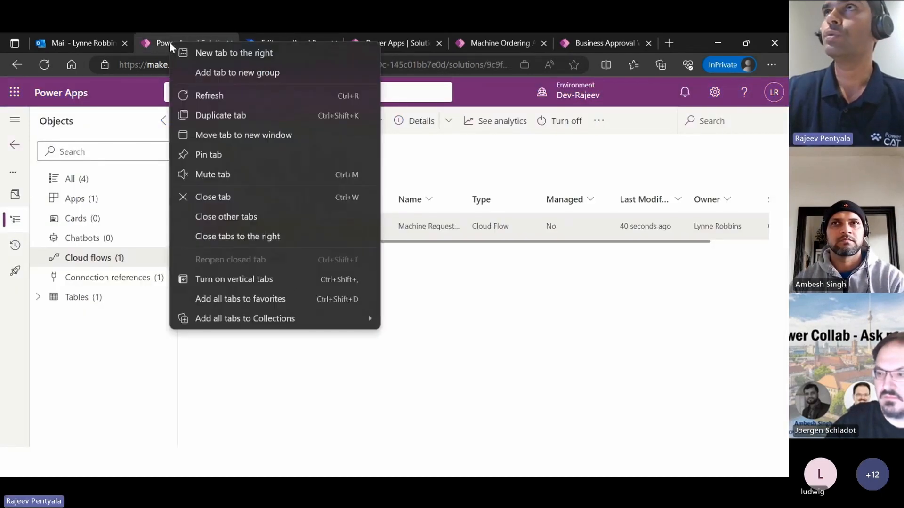
left_click(214, 116)
left_click_drag(241, 35, 165, 48)
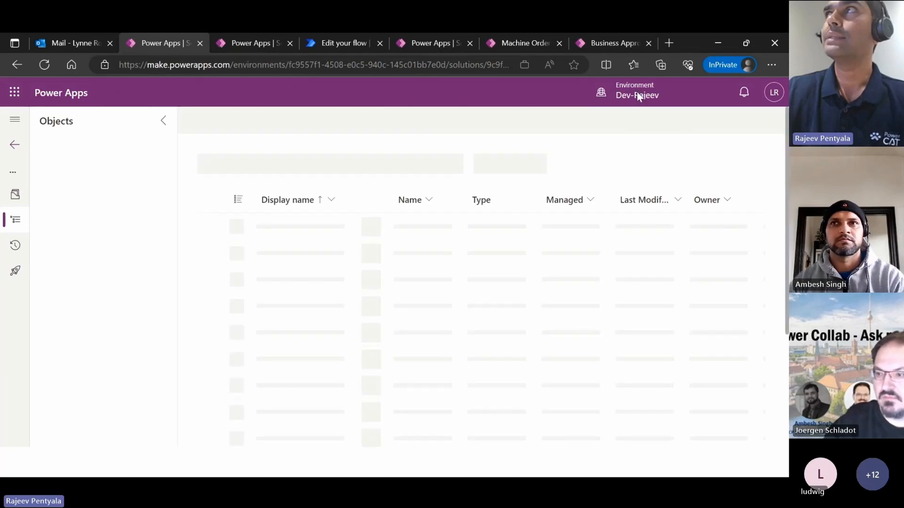
left_click(637, 95)
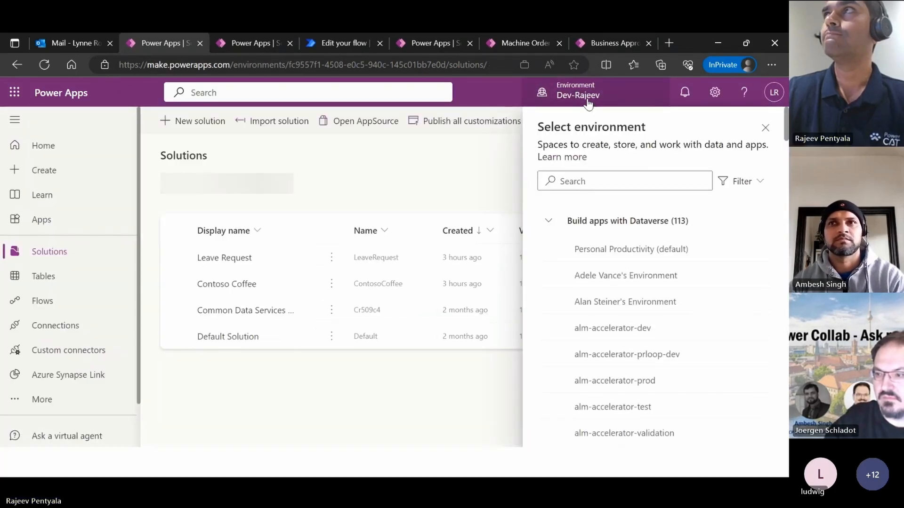
left_click(588, 100)
left_click(588, 100)
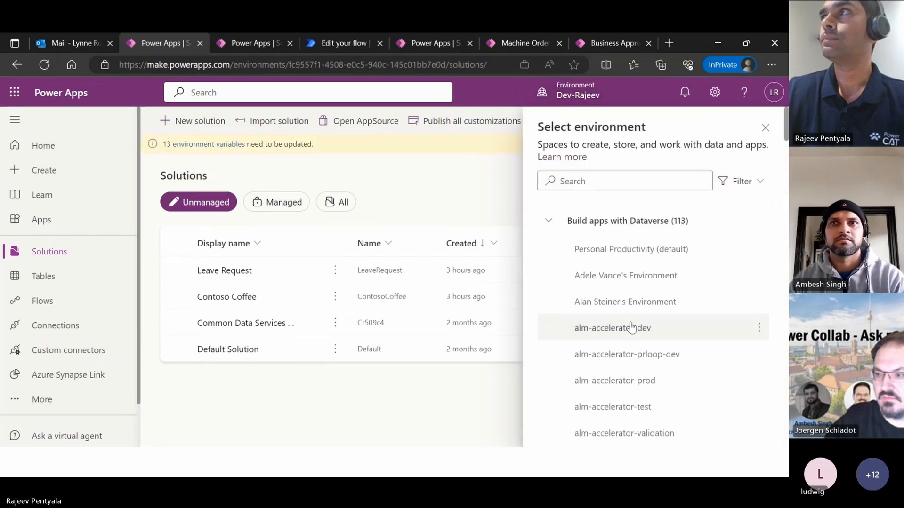
left_click(641, 406)
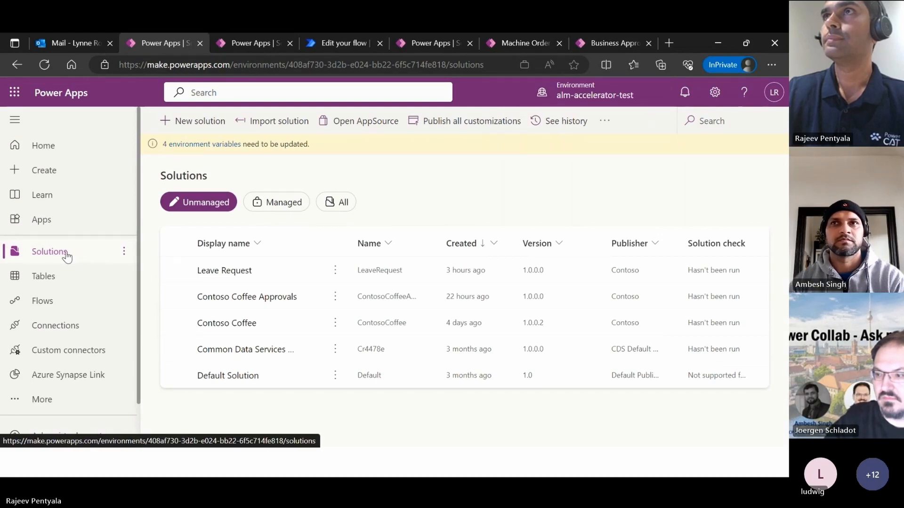
- Open the Machine Request using Approval Kit Connector cloud flow from the Contoso Coffee Approvals solution for editing in a new tab
left_click(282, 296)
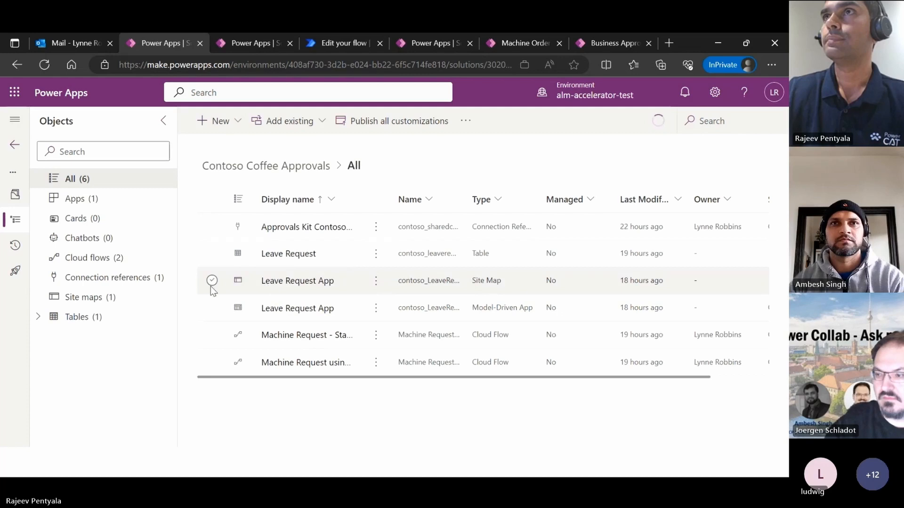
left_click(119, 261)
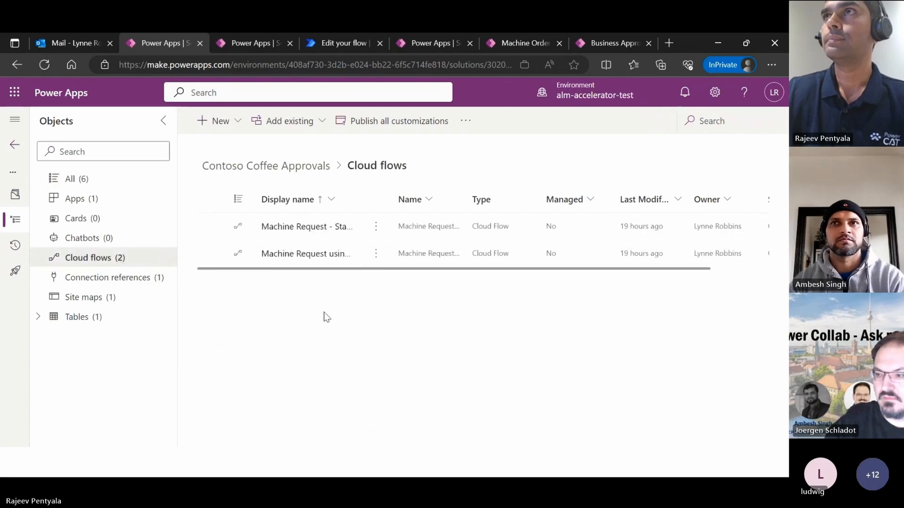
left_click(376, 257)
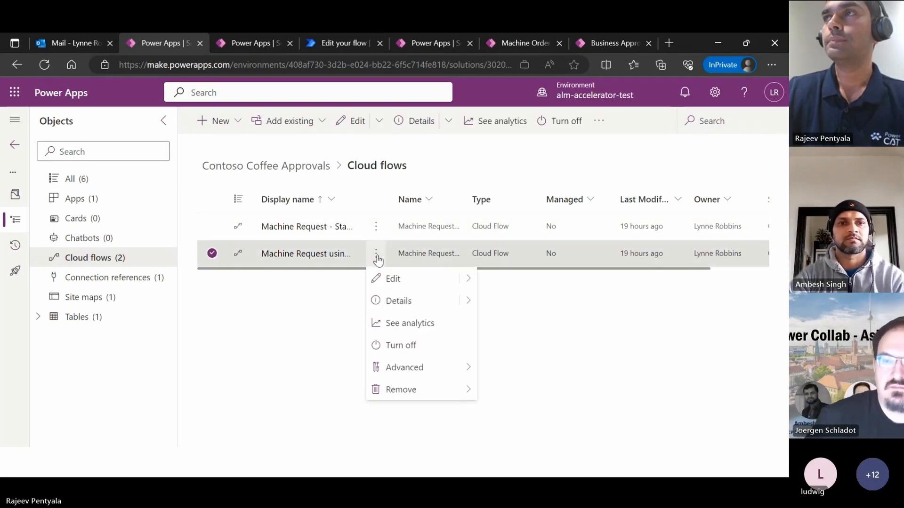
mouse_move(468, 279)
left_click(508, 297)
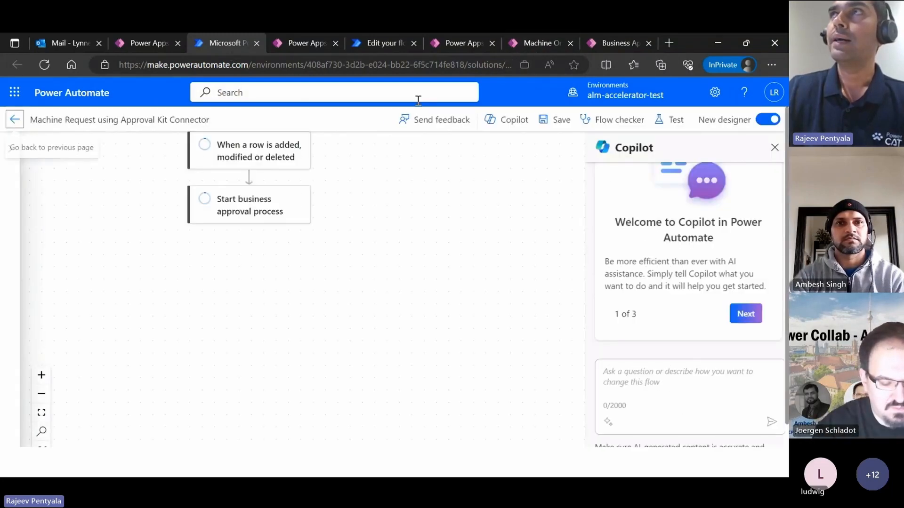
- Switch the Machine Request using Approval Kit Connector flow to the classic designer without saving
left_click(767, 123)
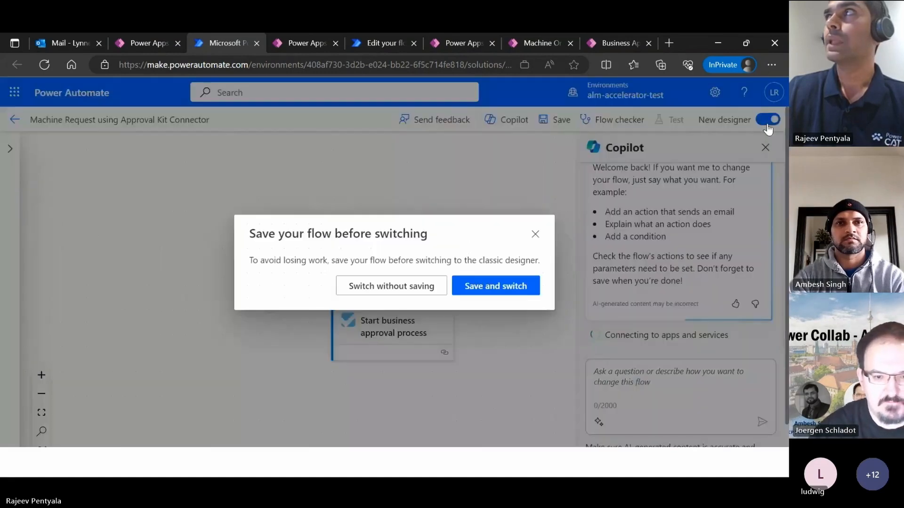
left_click(416, 290)
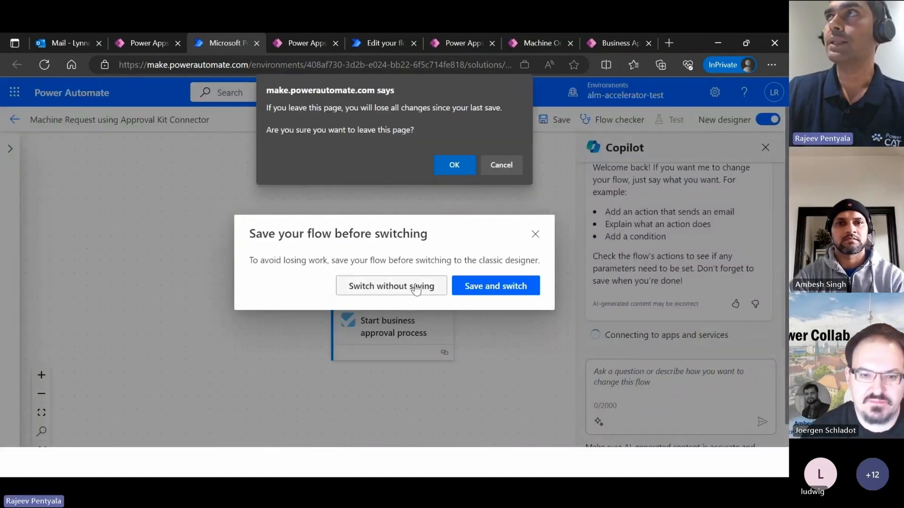
left_click(463, 167)
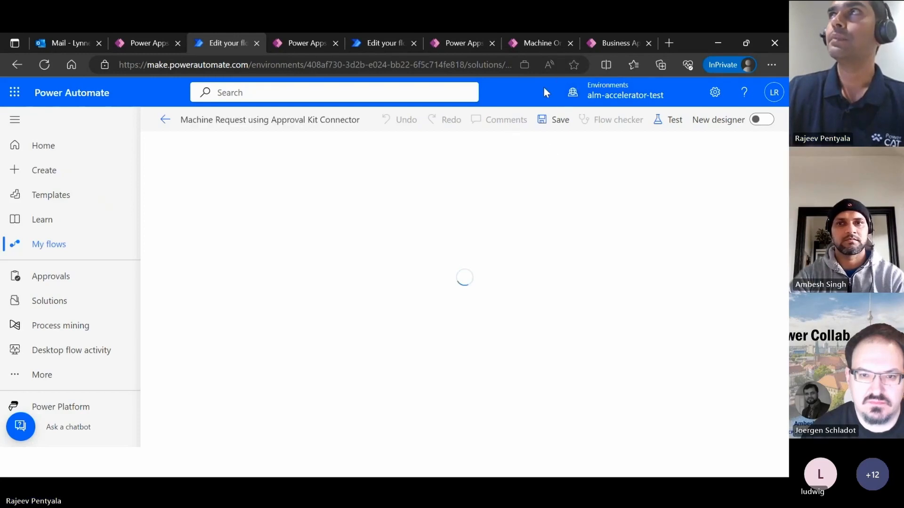
left_click(541, 42)
left_click(620, 43)
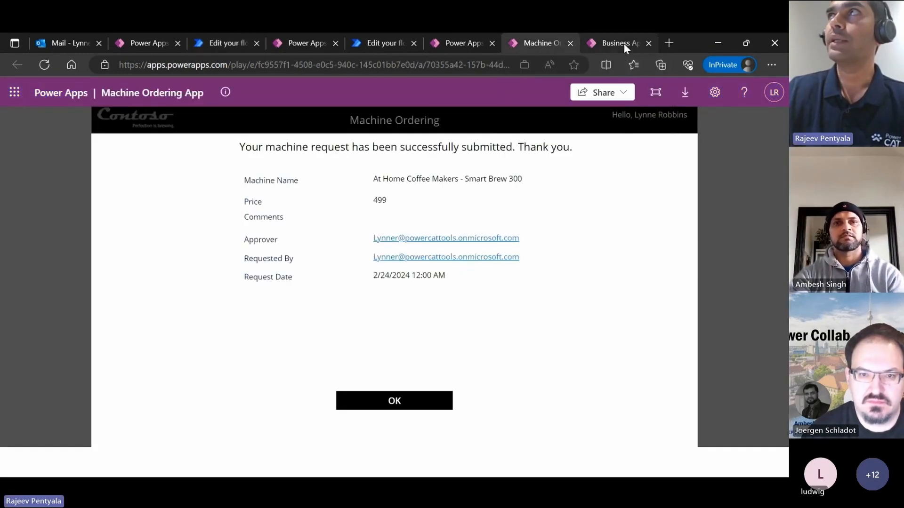
left_click(227, 44)
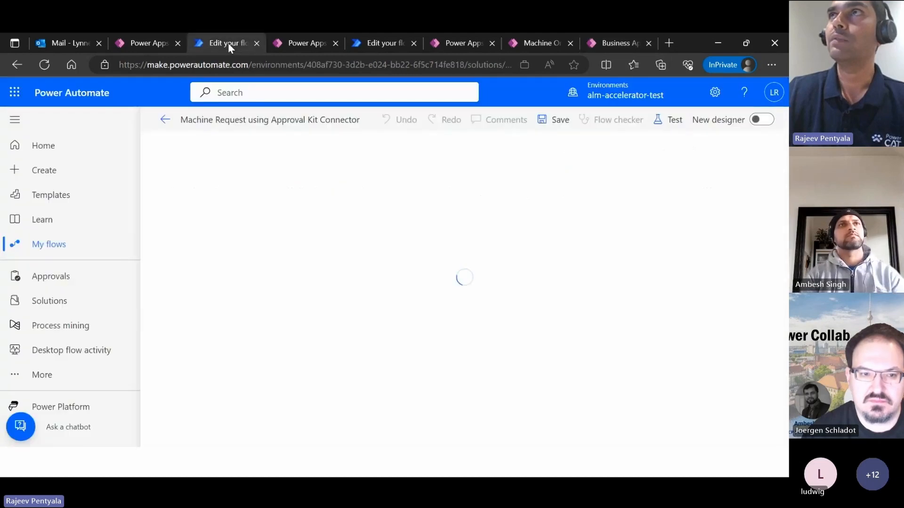
- Expand the flow's existing Start business approval process action and delete it
left_click(393, 210)
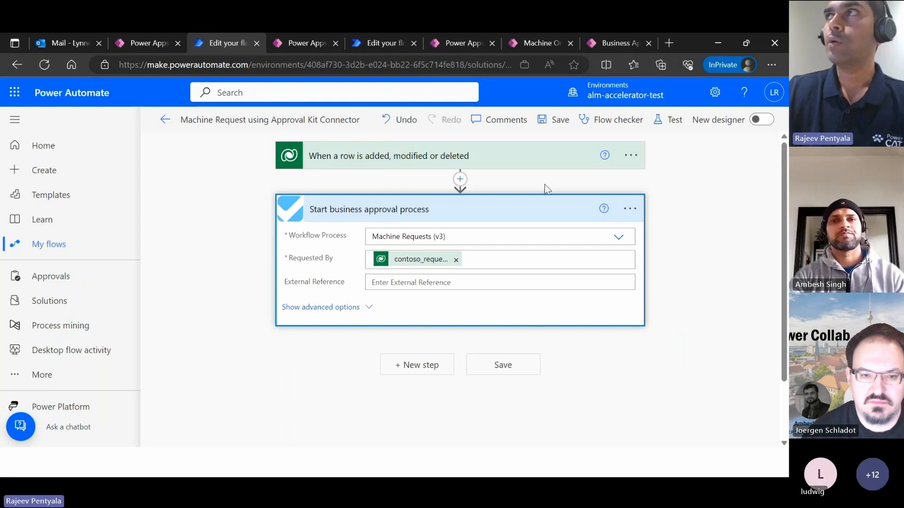
left_click(629, 209)
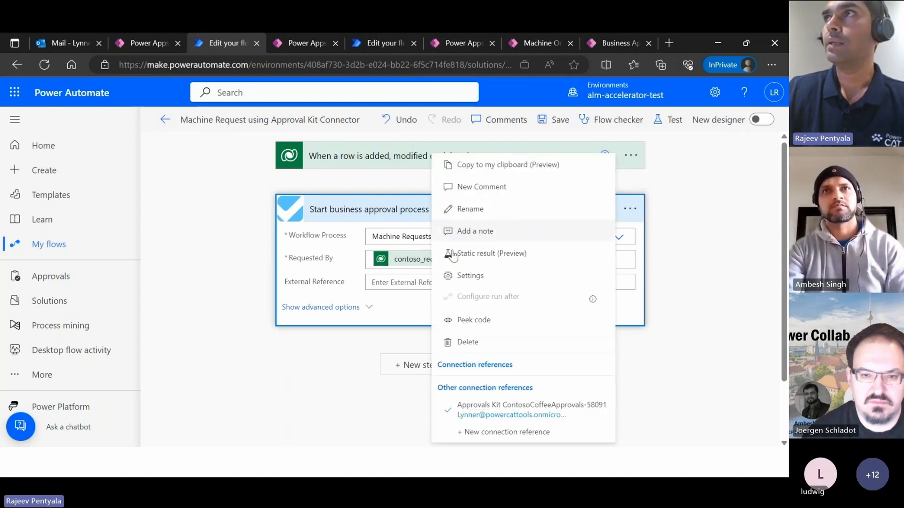
left_click(468, 342)
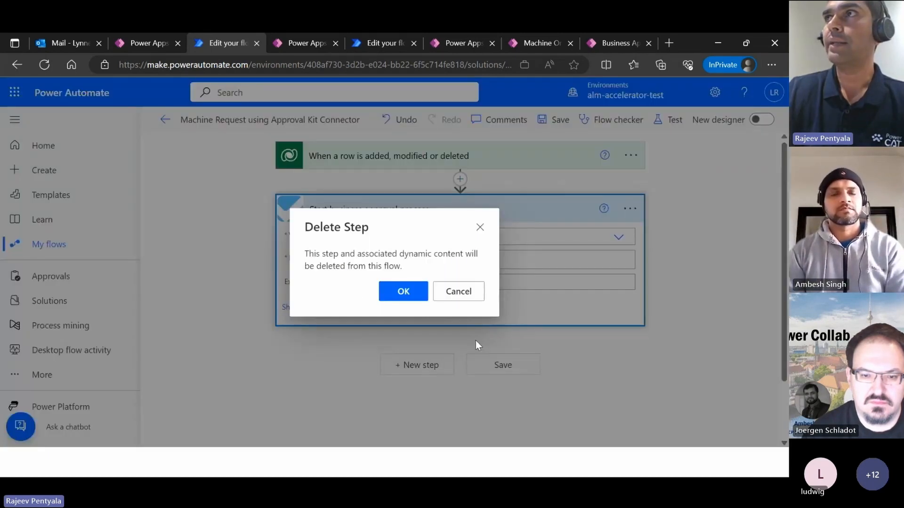
left_click(404, 292)
- Review the Dataverse trigger's settings, and add a new Start business approval process action from the custom Approvals Kit connector below it
left_click(358, 154)
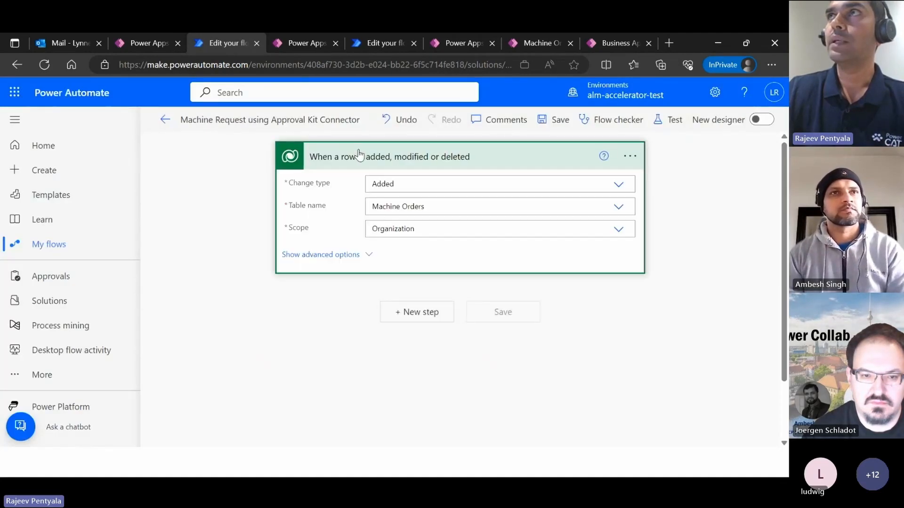
left_click(398, 159)
left_click(429, 211)
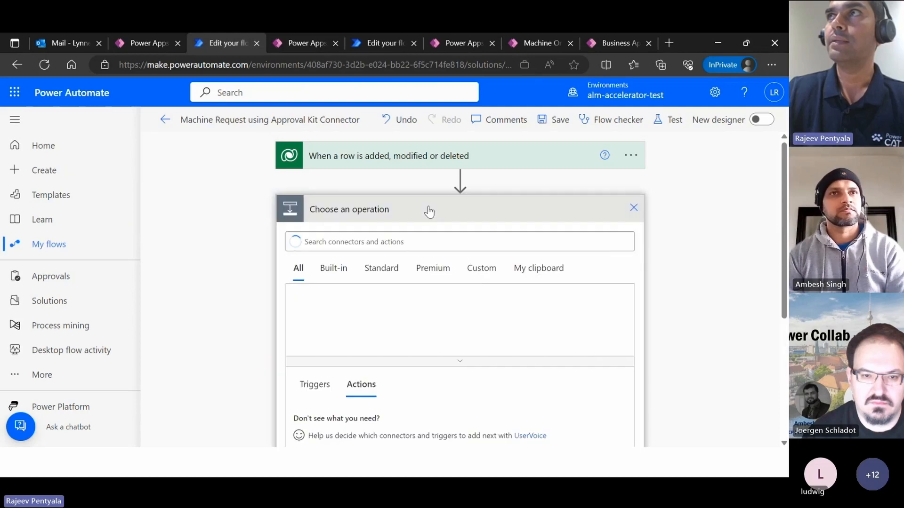
left_click(480, 269)
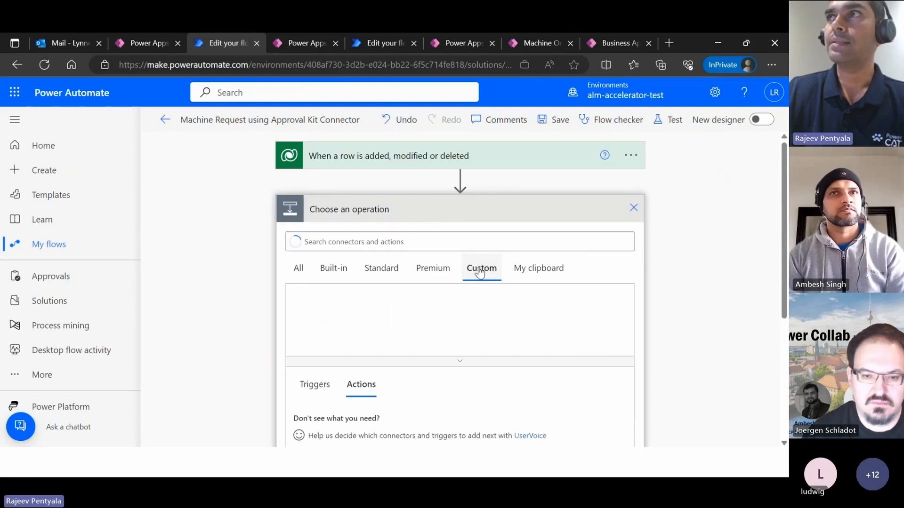
left_click(321, 319)
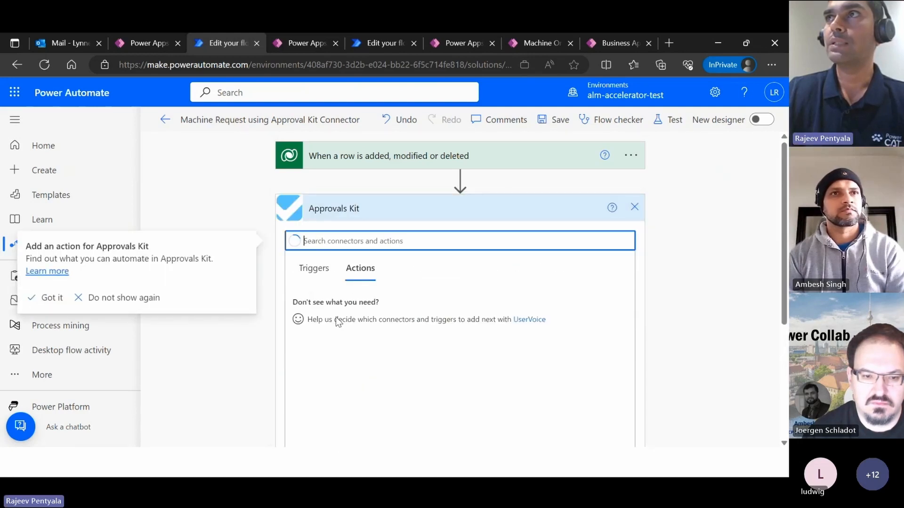
left_click(397, 300)
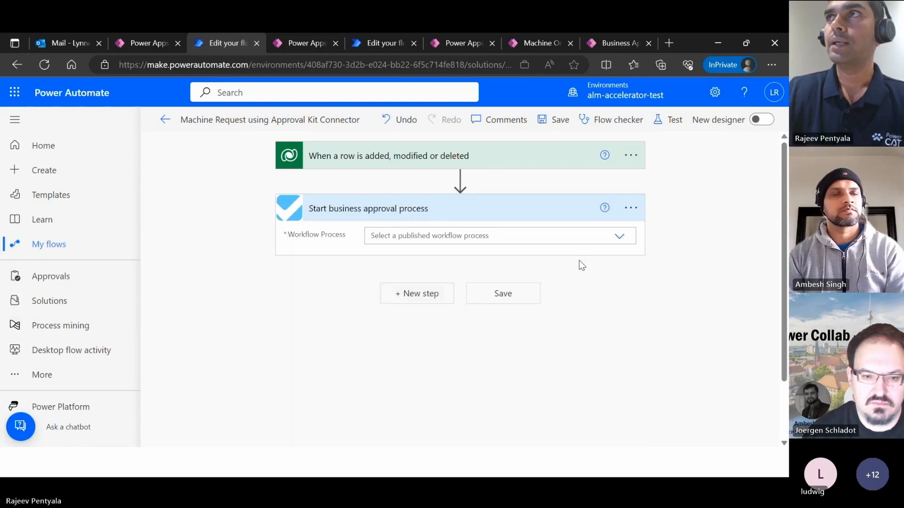
- Configure the approval action for Machine Requests (v3) with the trigger's Requested By value as the requester, and save the flow
left_click(621, 237)
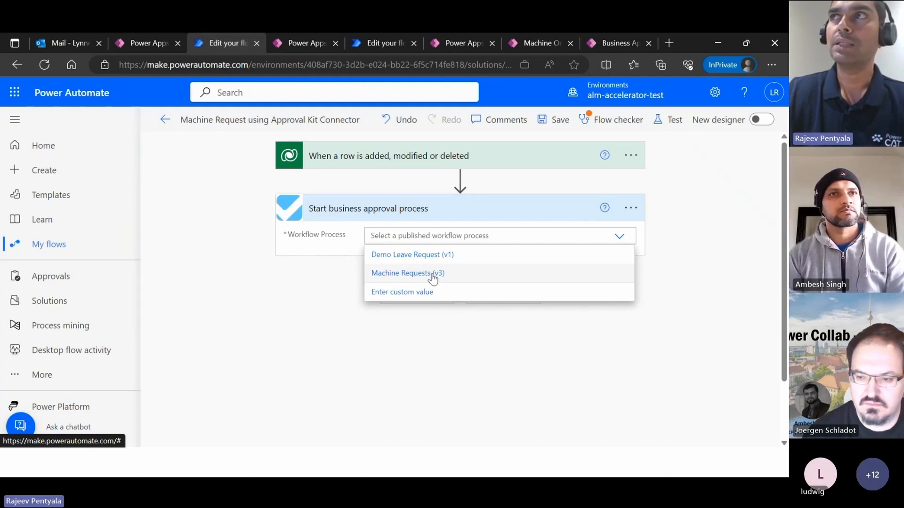
left_click(432, 278)
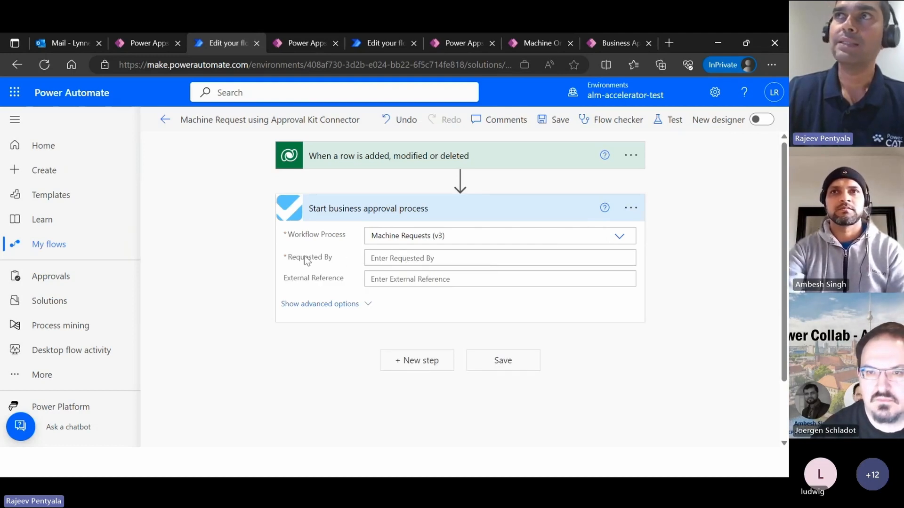
left_click(384, 258)
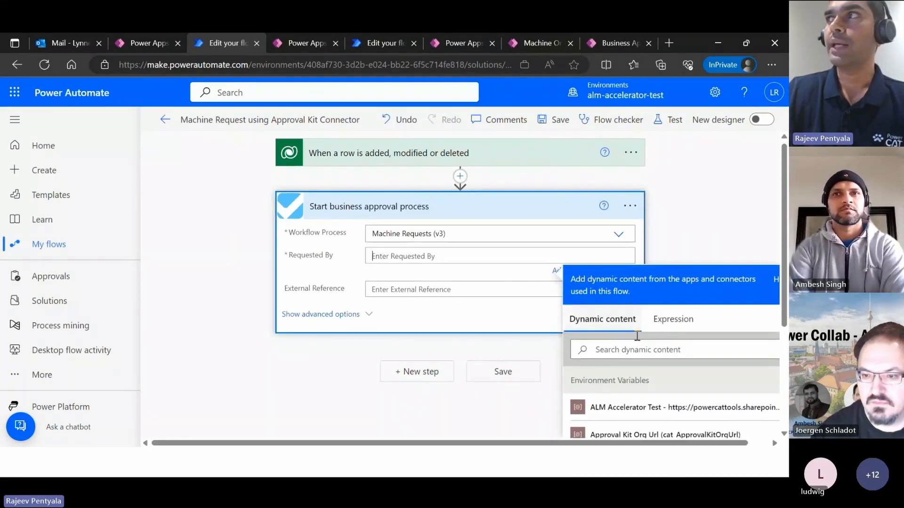
scroll(652, 359, "down", 10)
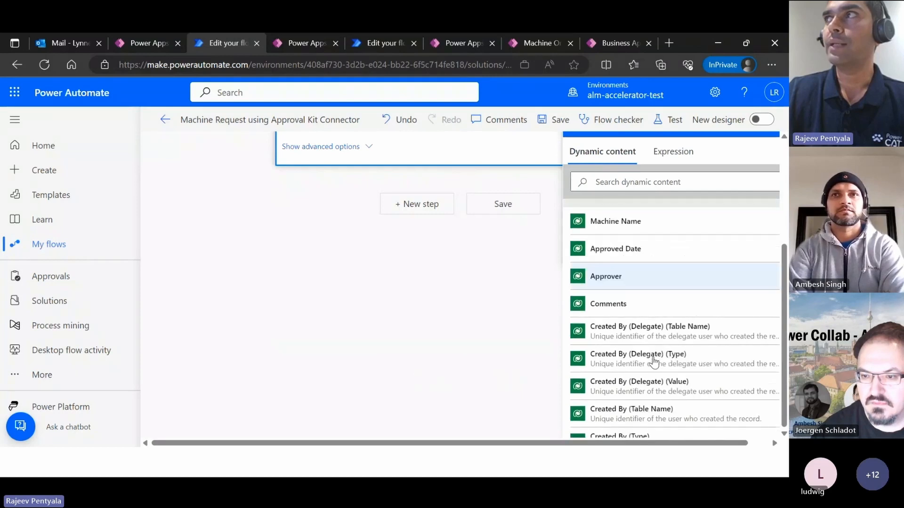
scroll(653, 361, "down", 3)
scroll(653, 361, "up", 2)
left_click(635, 184)
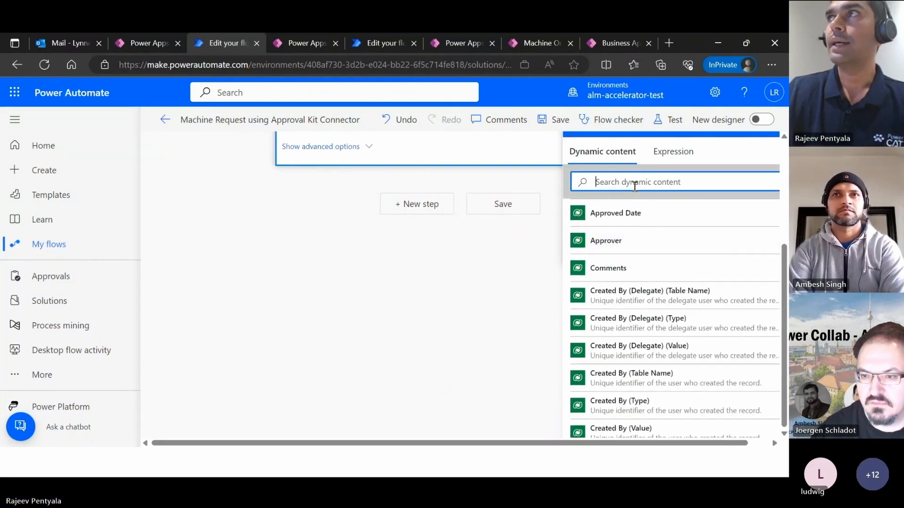
type("req")
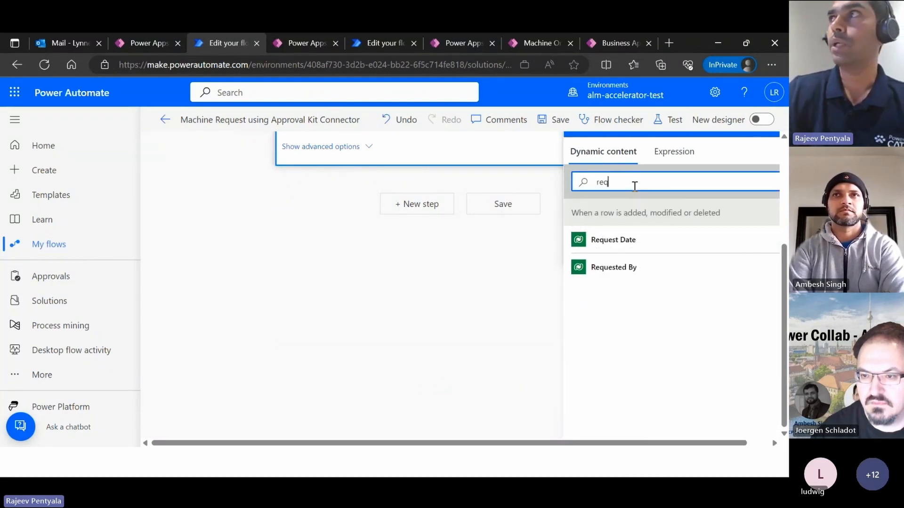
left_click(634, 282)
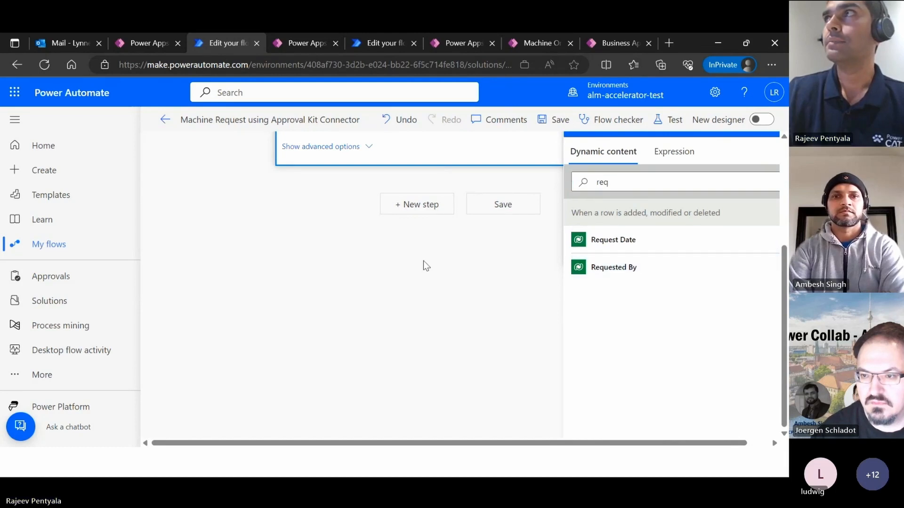
scroll(422, 295, "up", 1)
scroll(422, 296, "up", 3)
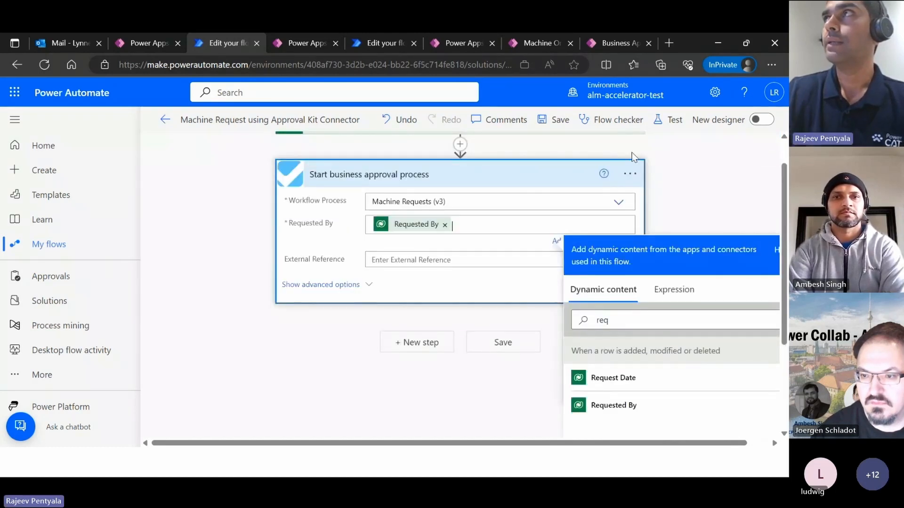
left_click(502, 342)
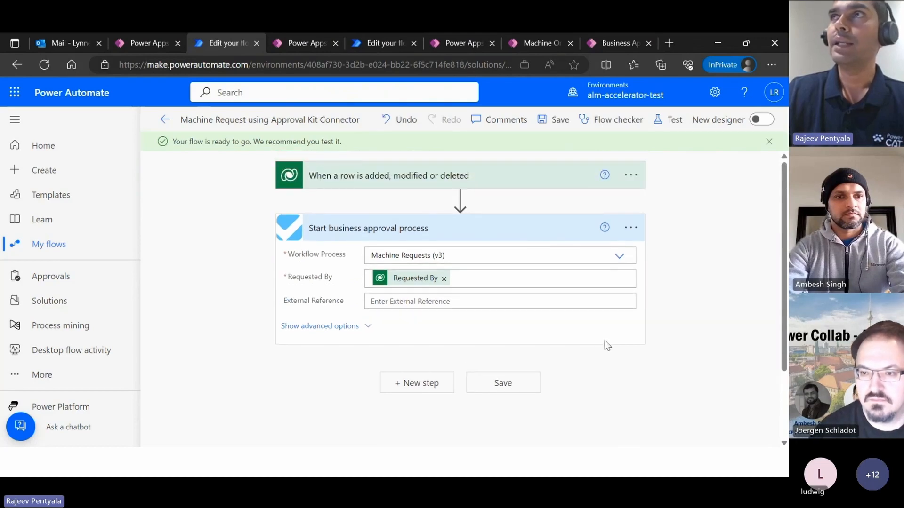
- Review the trigger's settings, and inspect the Start business approval process inputs in the flow's Feb 23, 03:39 PM run
left_click(367, 176)
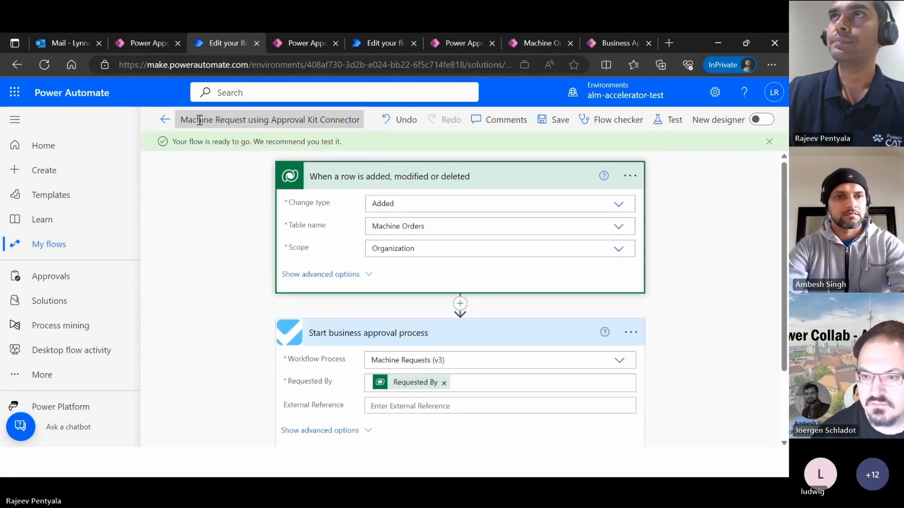
left_click(164, 121)
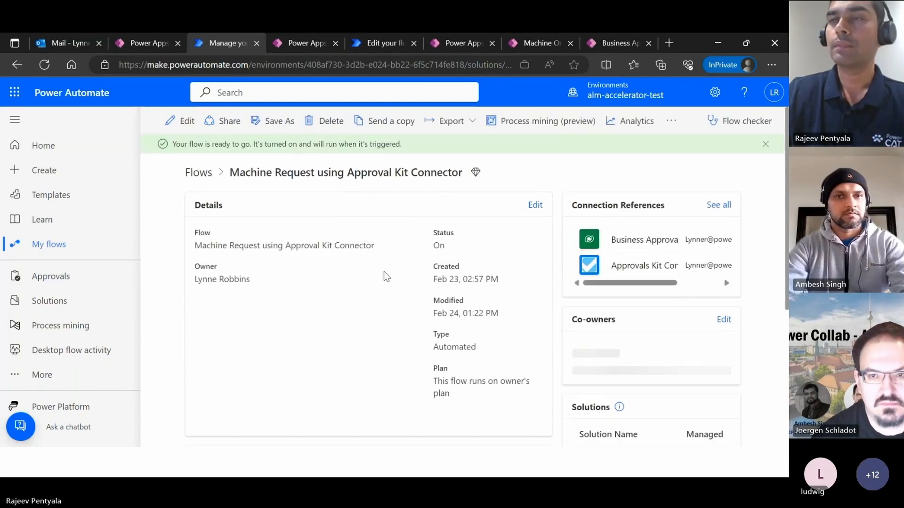
scroll(381, 320, "down", 5)
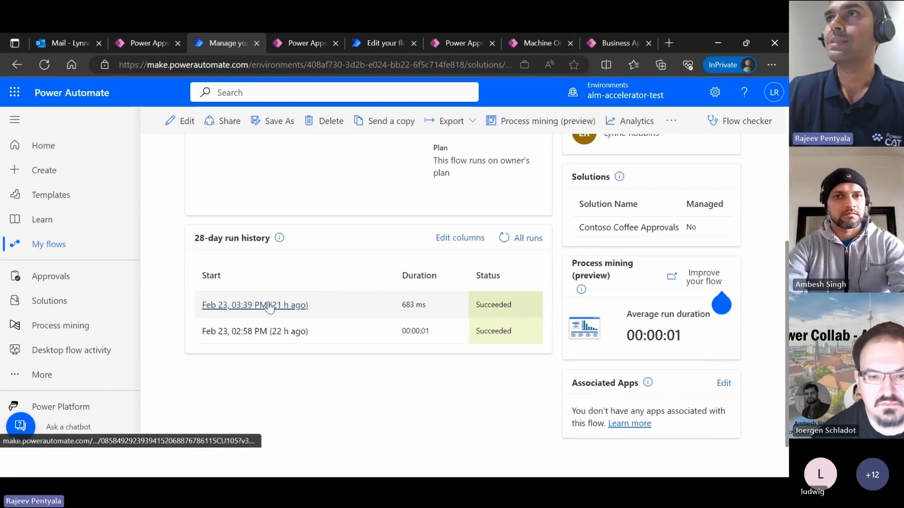
left_click(270, 306)
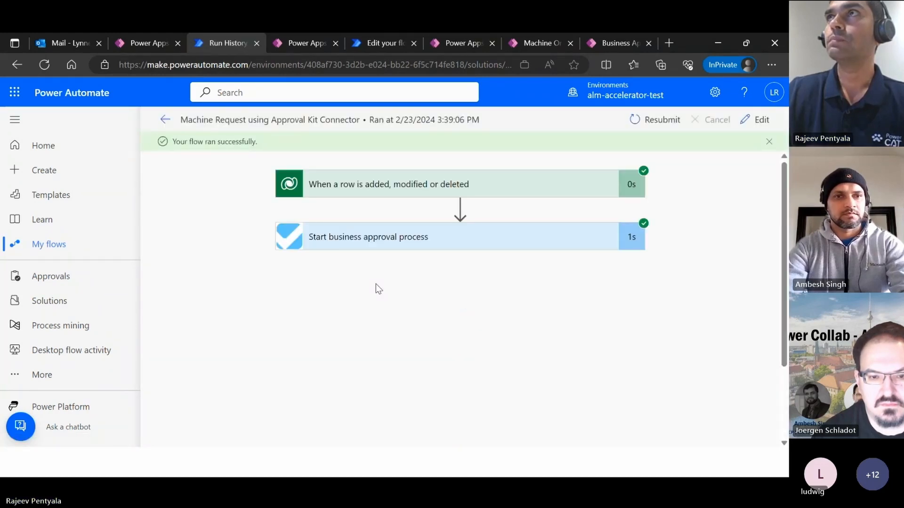
left_click(464, 247)
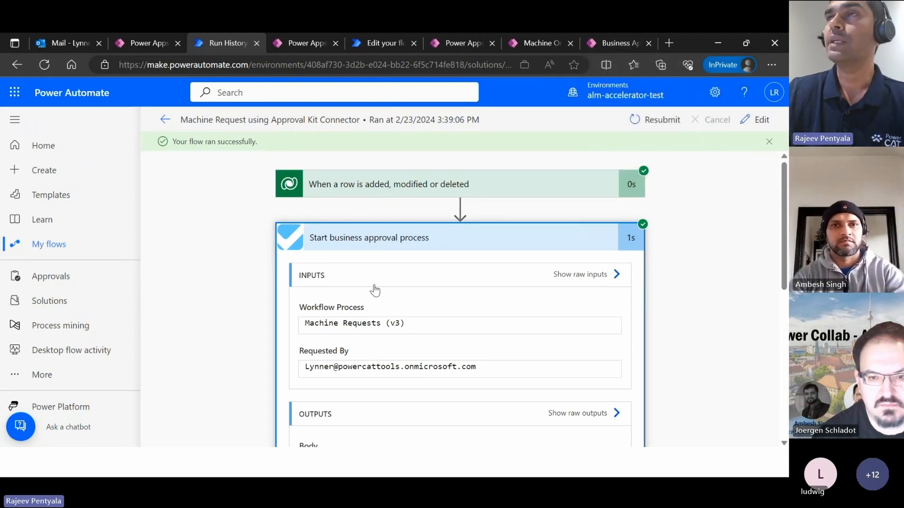
- Switch to the Business Approval Management app and view the personal basic settings in the Approvals Center
left_click(75, 42)
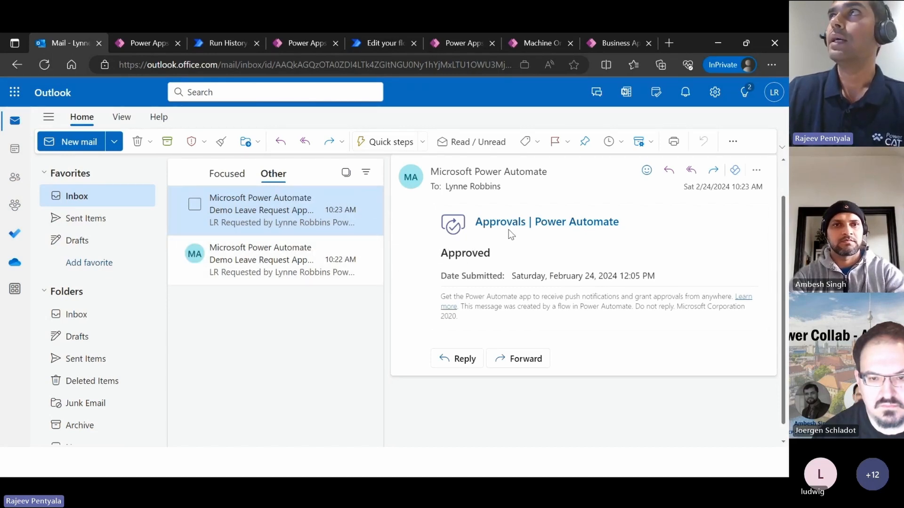
left_click(542, 42)
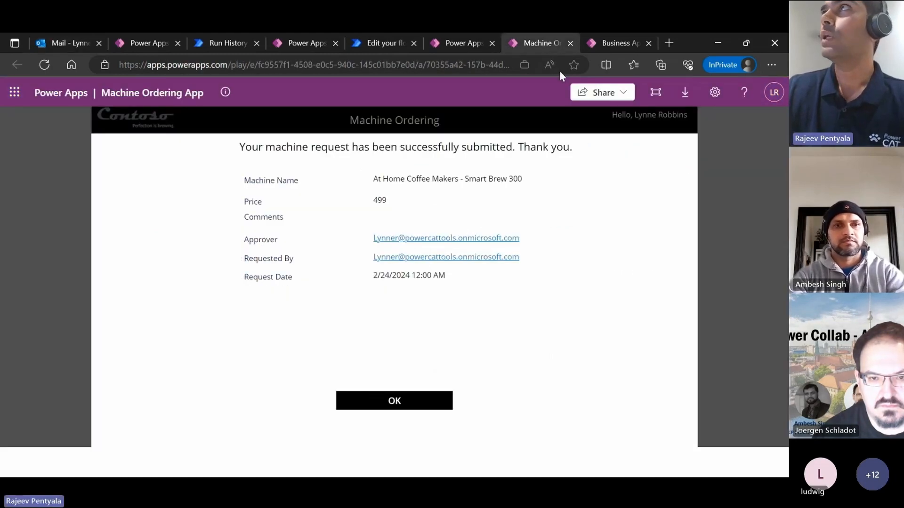
left_click(598, 44)
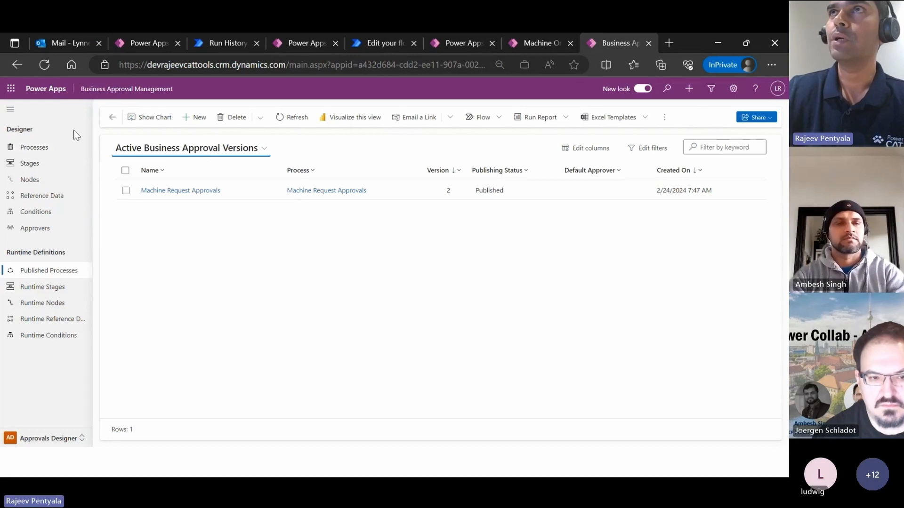
left_click(112, 117)
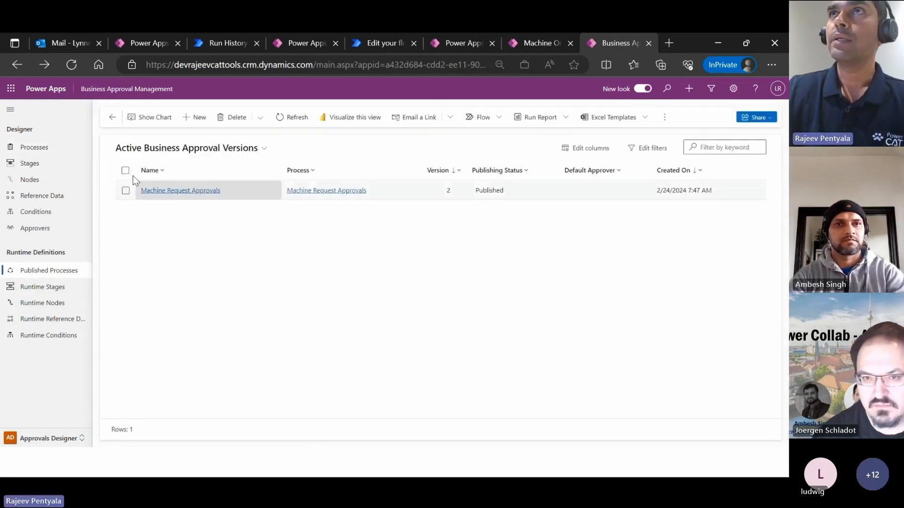
left_click(42, 149)
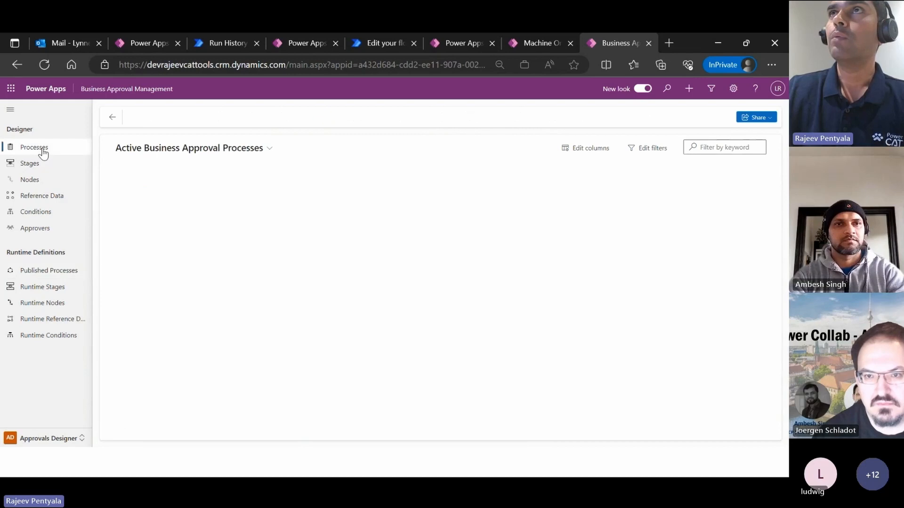
left_click(59, 440)
left_click(49, 388)
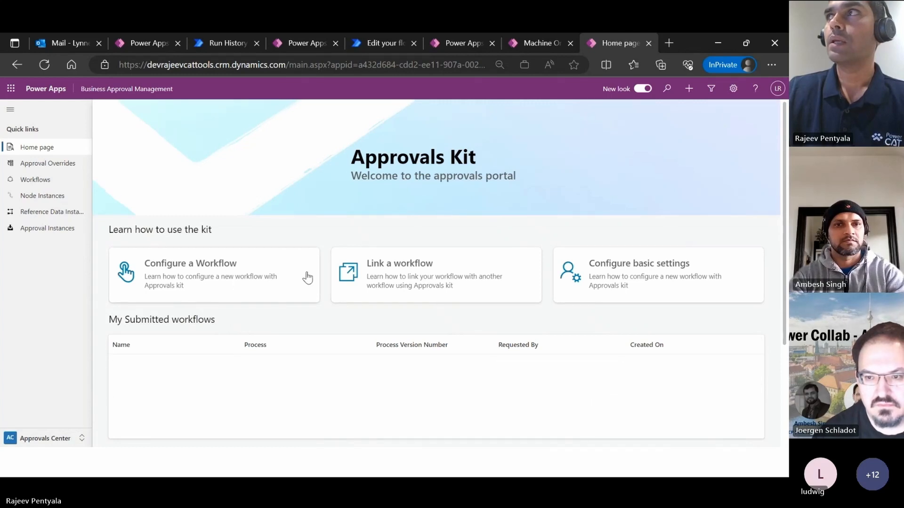
left_click(634, 269)
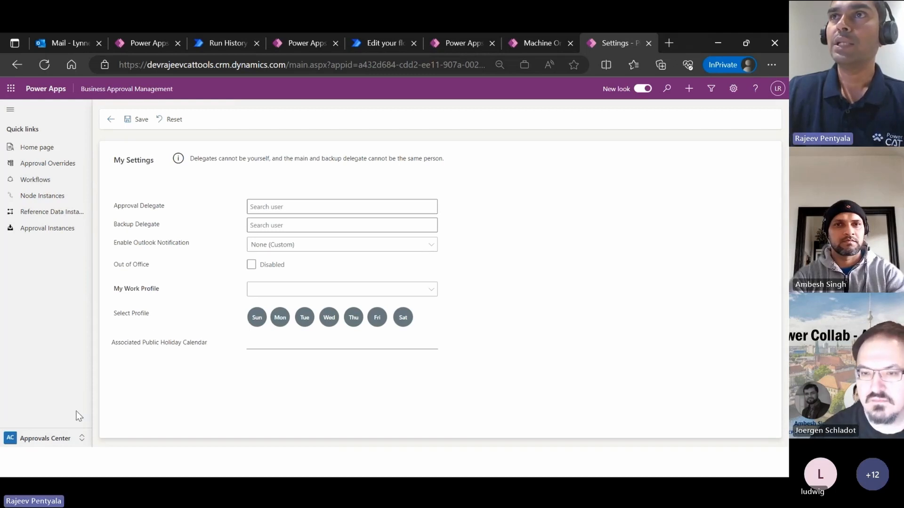
- Create a holiday calendar named FY 2024 in the app's Setup area and save it
left_click(43, 442)
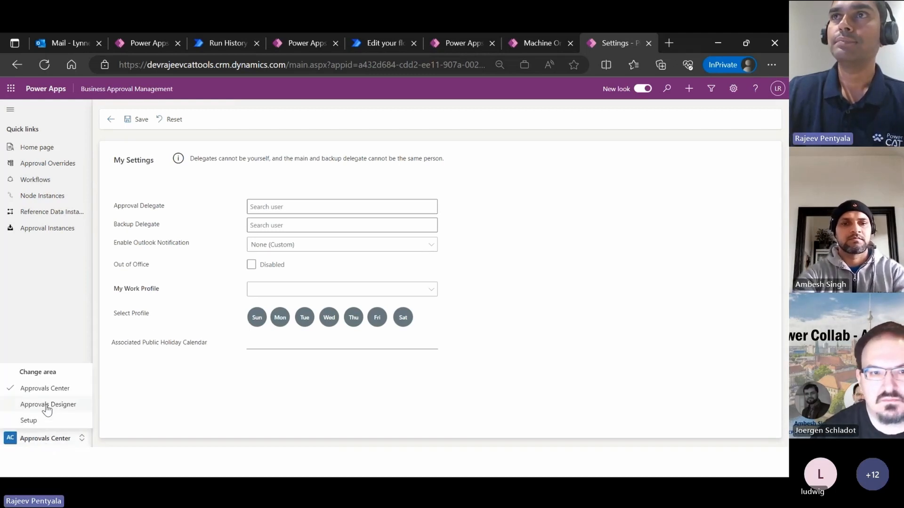
left_click(35, 420)
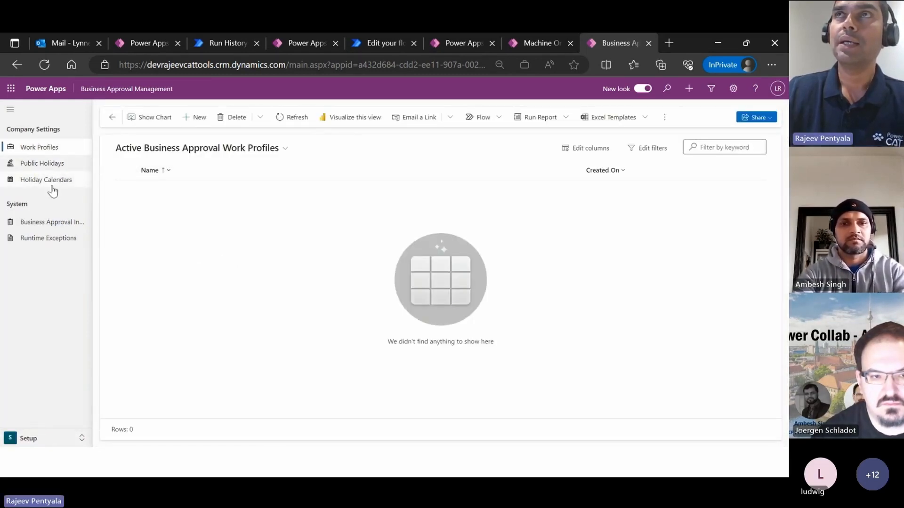
left_click(52, 189)
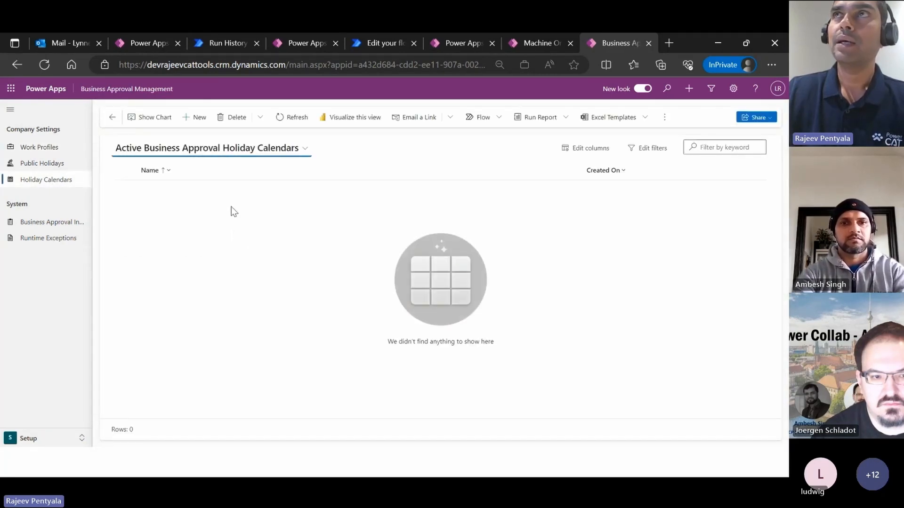
left_click(190, 122)
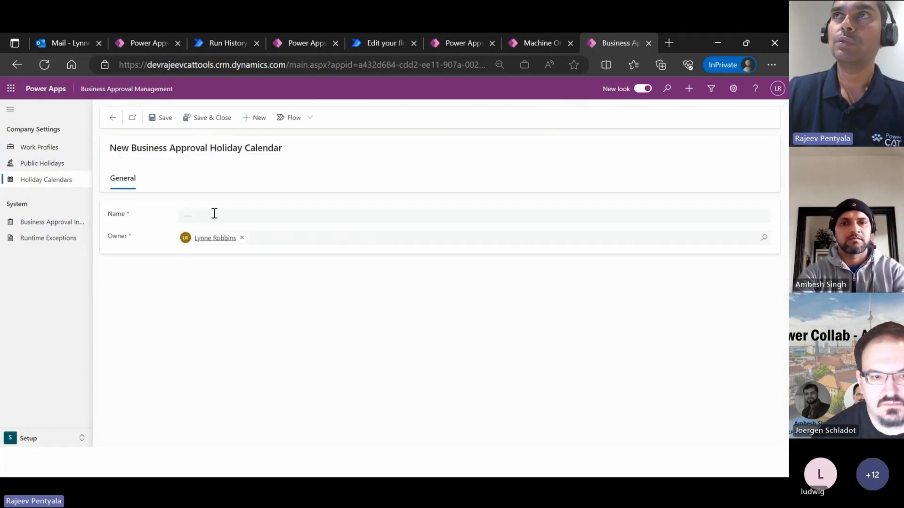
left_click(213, 214)
type("FY")
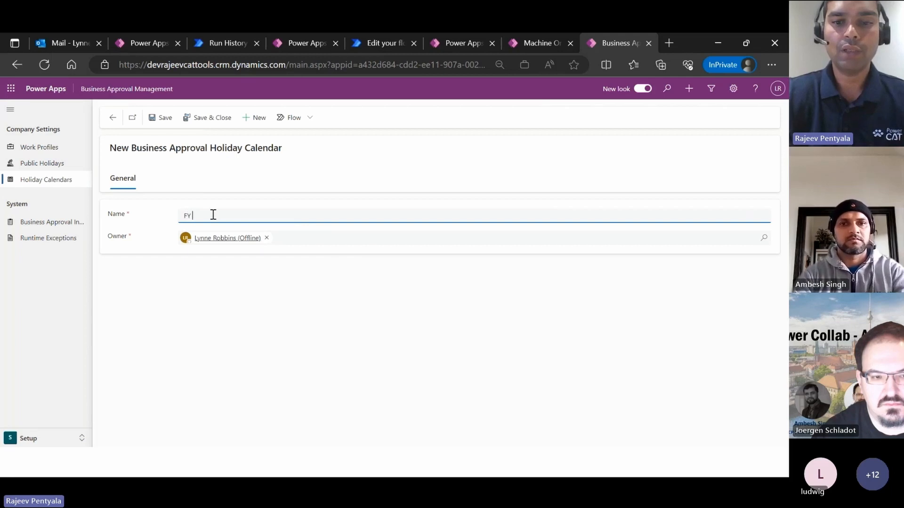
type(" 202")
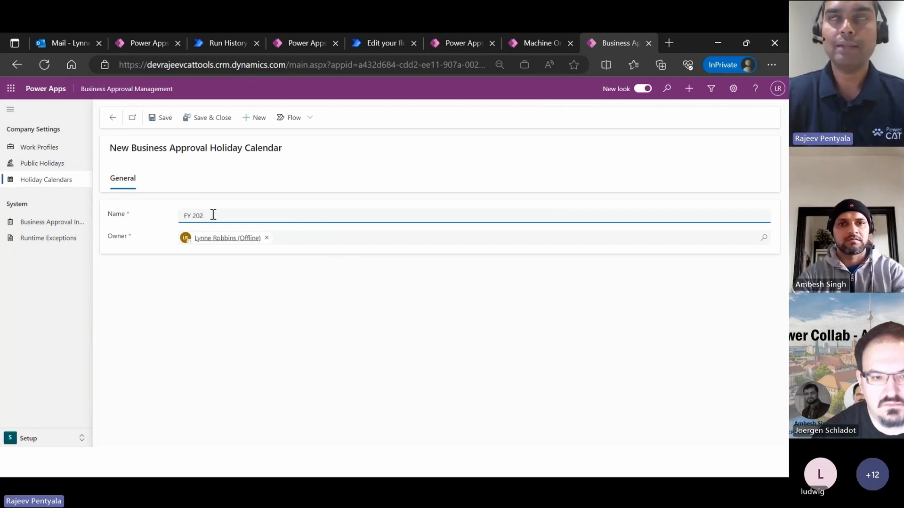
type("4")
left_click(163, 118)
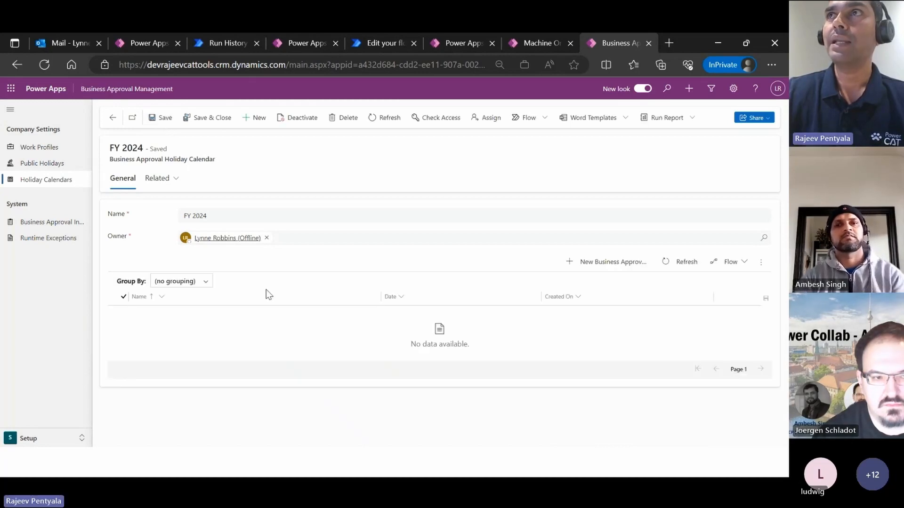
- Add a public holiday named New year, dated 1/1/2024, to the FY 2024 calendar and save it
left_click(612, 262)
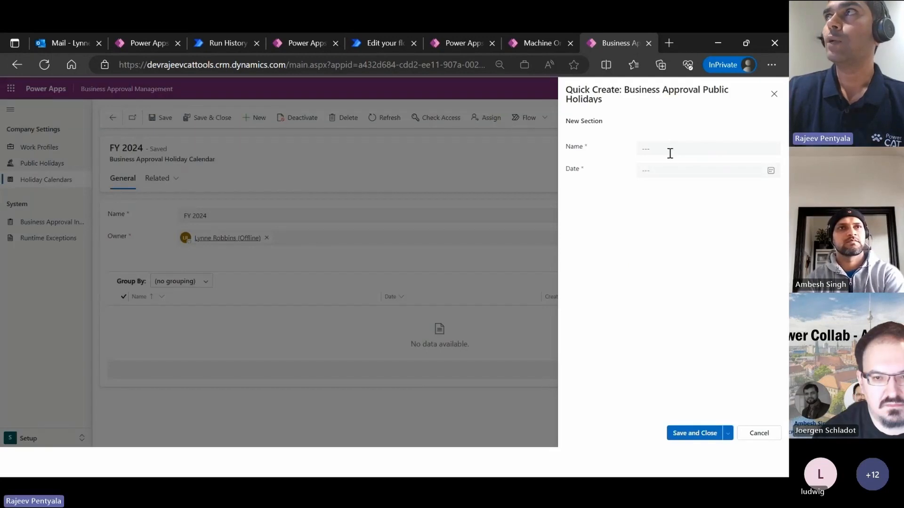
left_click(669, 153)
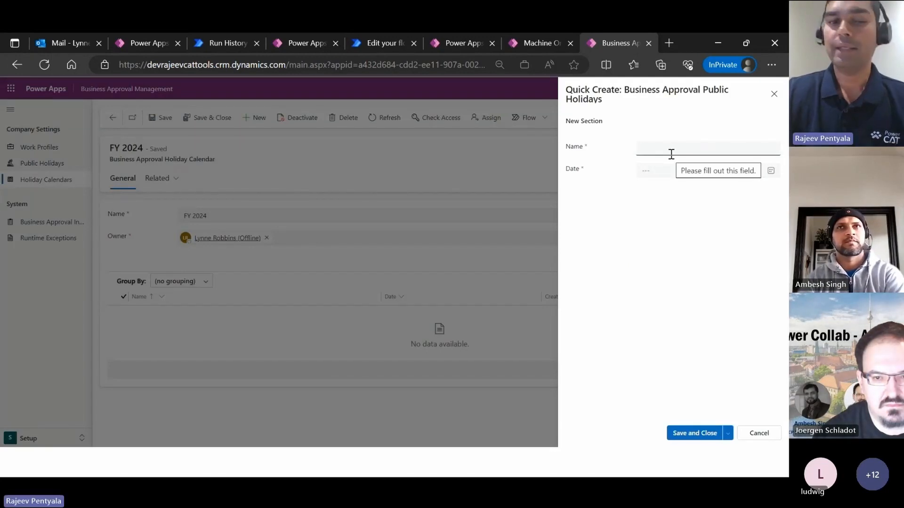
type("New year")
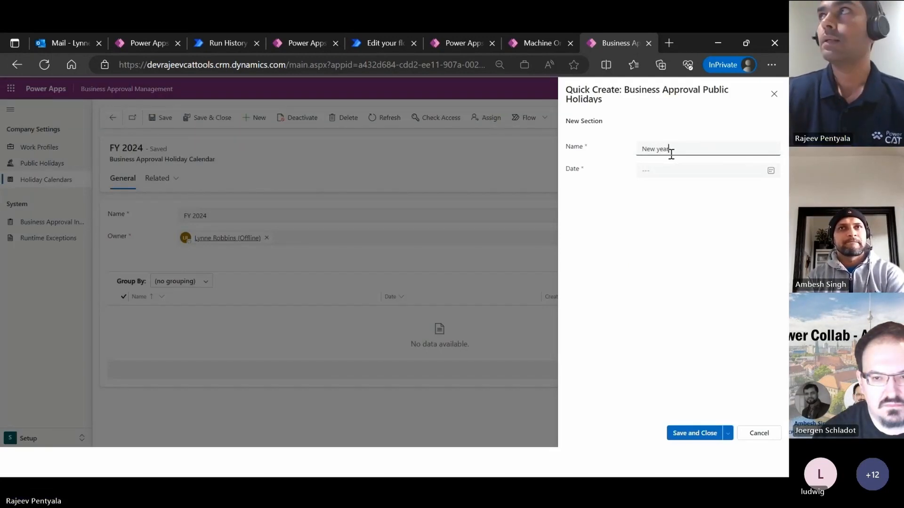
left_click(770, 171)
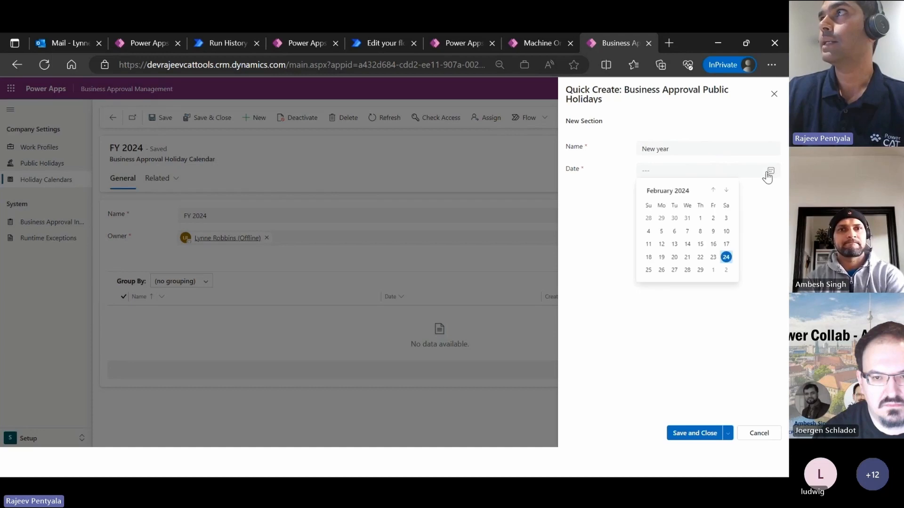
left_click(687, 192)
left_click(650, 208)
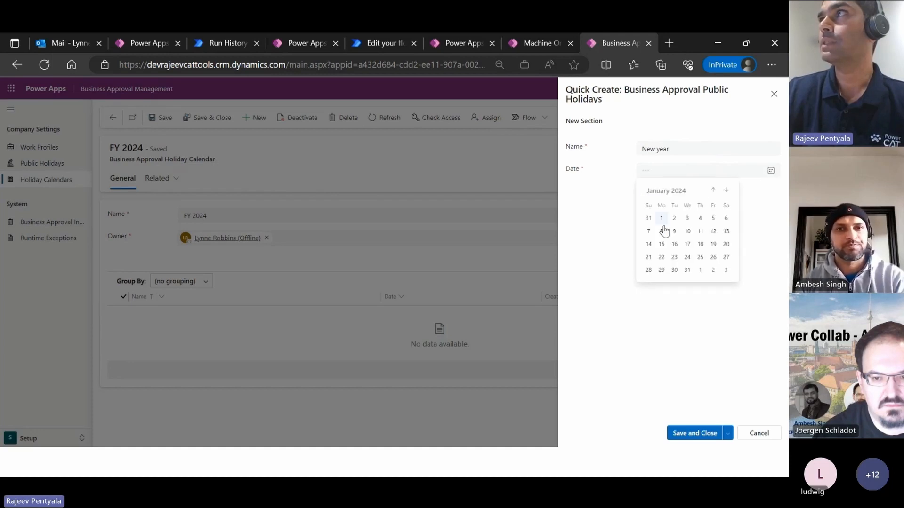
left_click(662, 218)
left_click(688, 436)
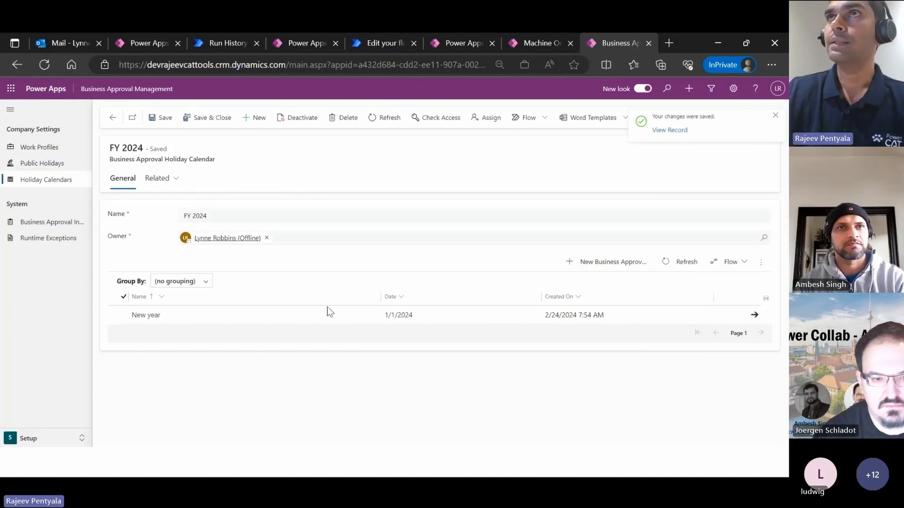
- Create a work profile named IT Dept Profile, assign the FY 2024 holiday calendar to it, and save it
left_click(50, 148)
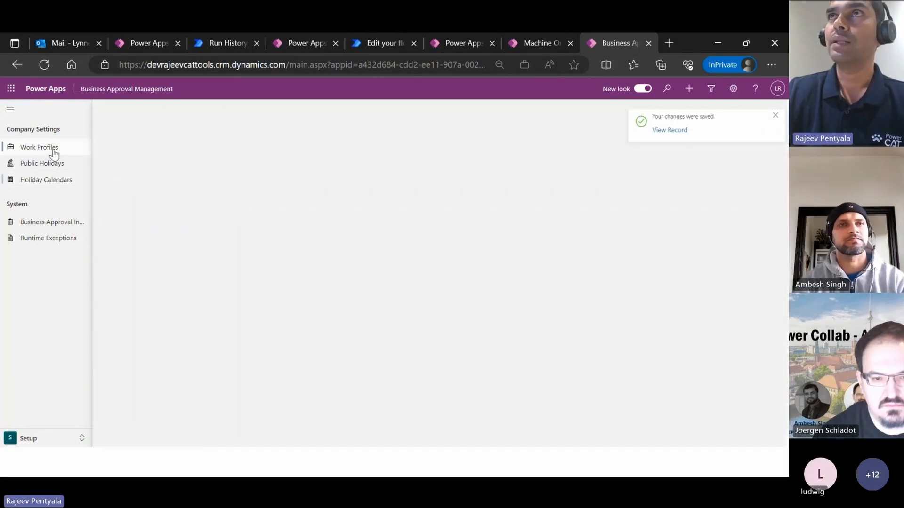
left_click(200, 118)
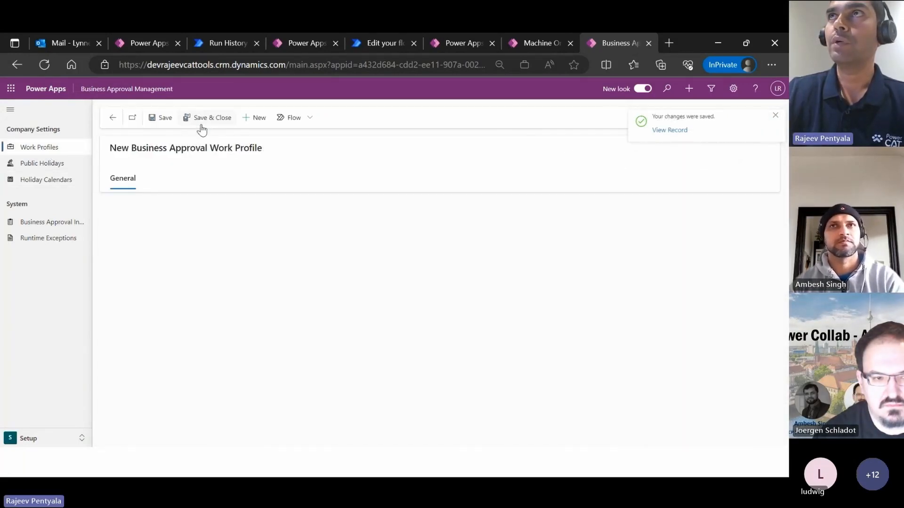
left_click(222, 212)
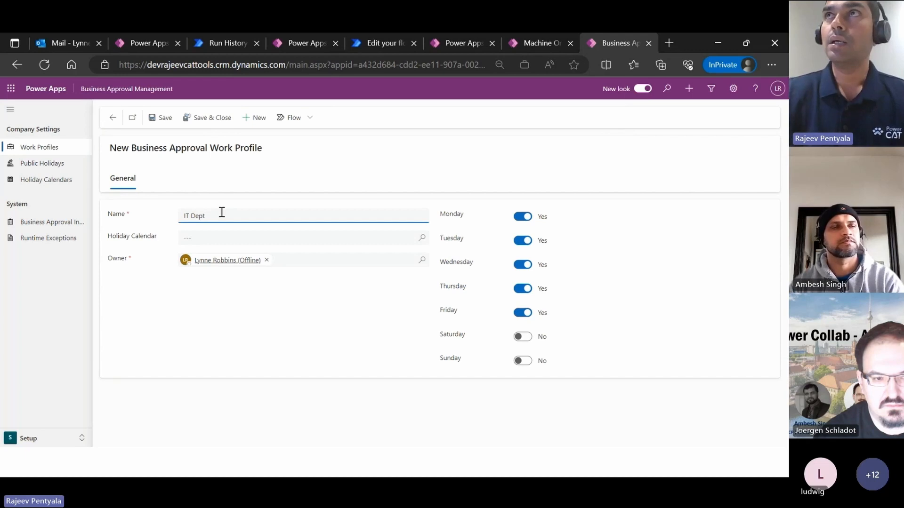
type("IT Dept Profi")
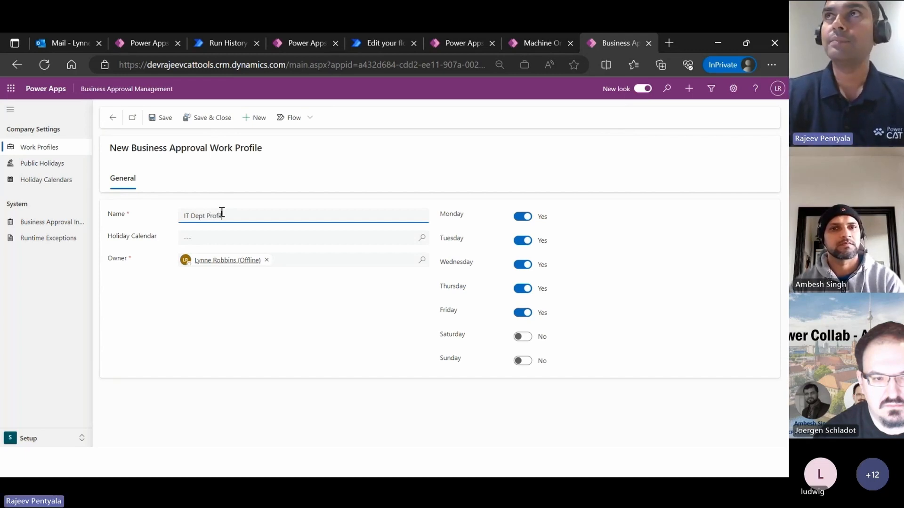
type("le")
left_click(422, 239)
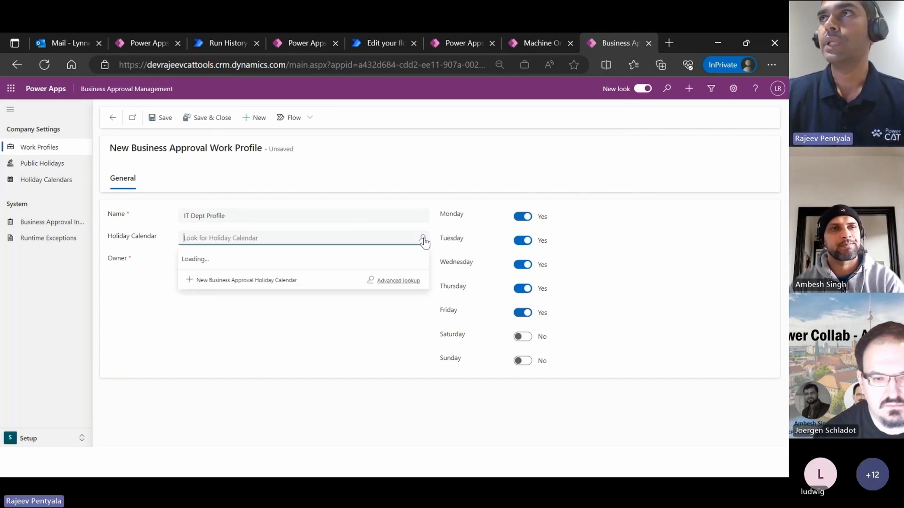
left_click(238, 281)
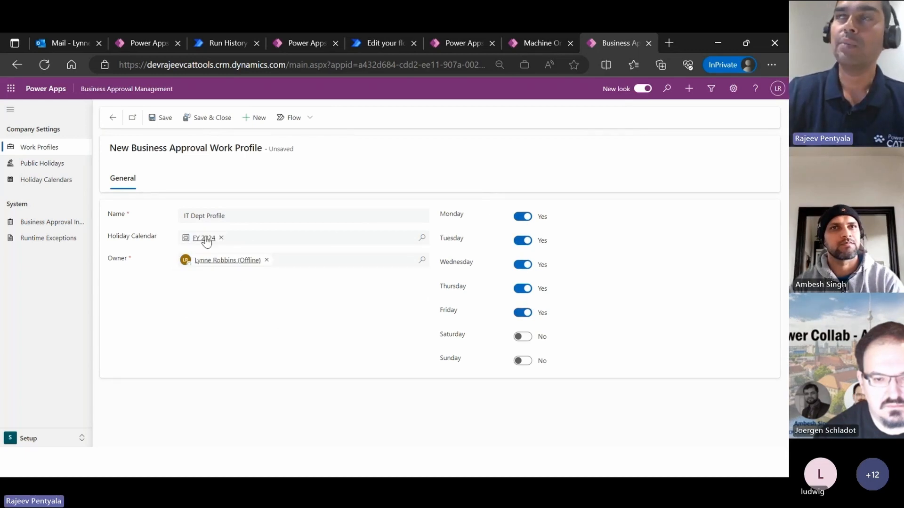
left_click(156, 122)
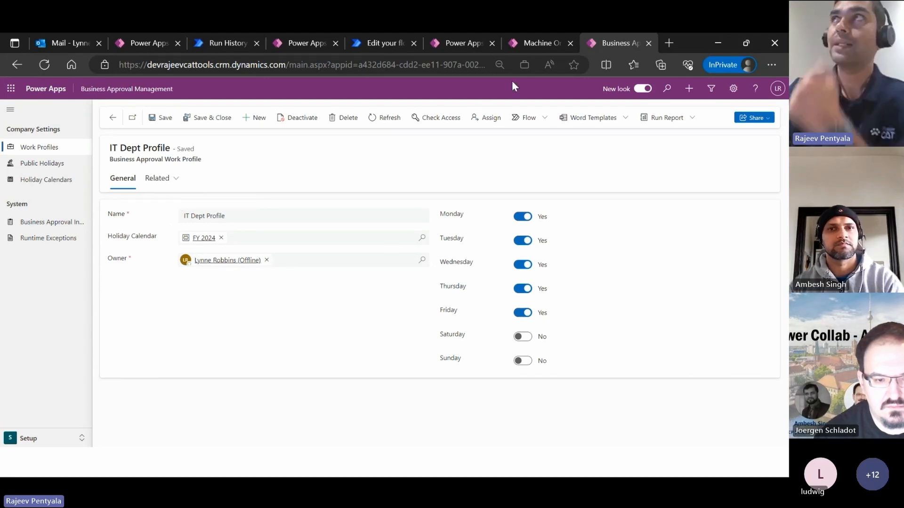
left_click(525, 43)
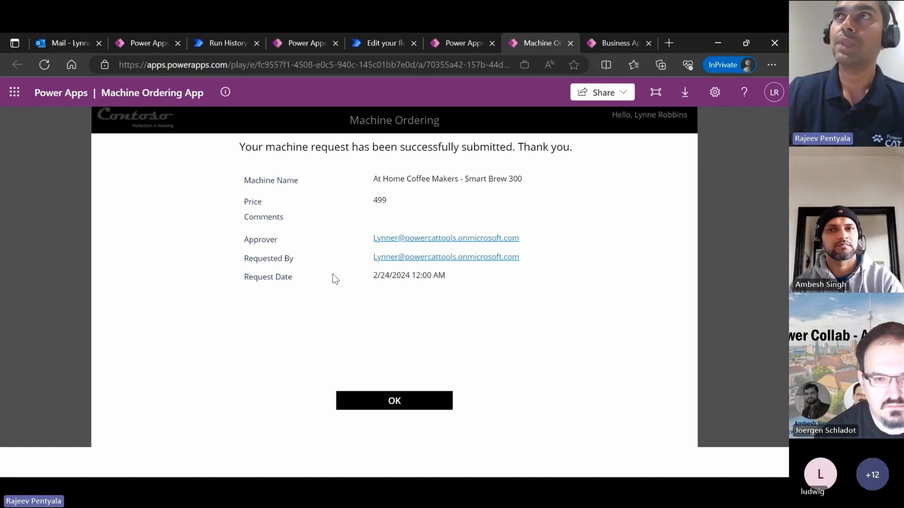
left_click(620, 44)
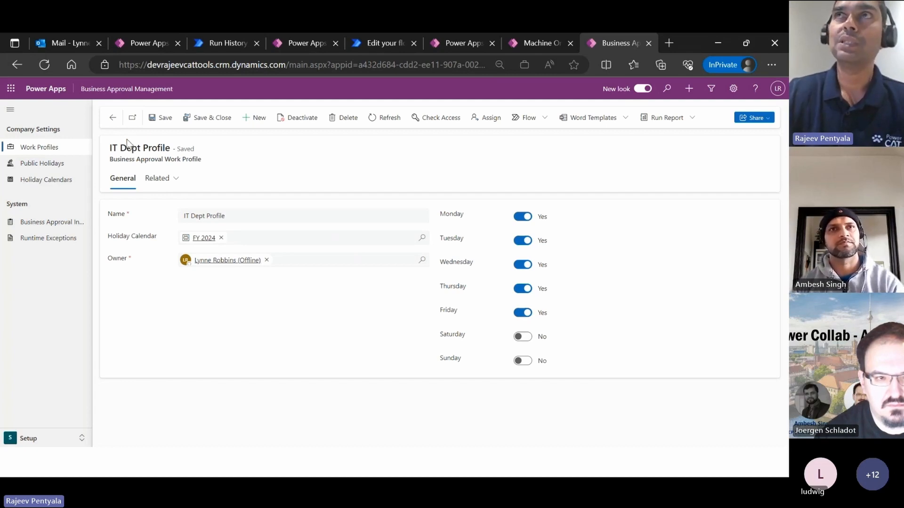
- Return to the Approvals Center and choose IT Dept Profile as the work profile in the personal basic settings
left_click(114, 119)
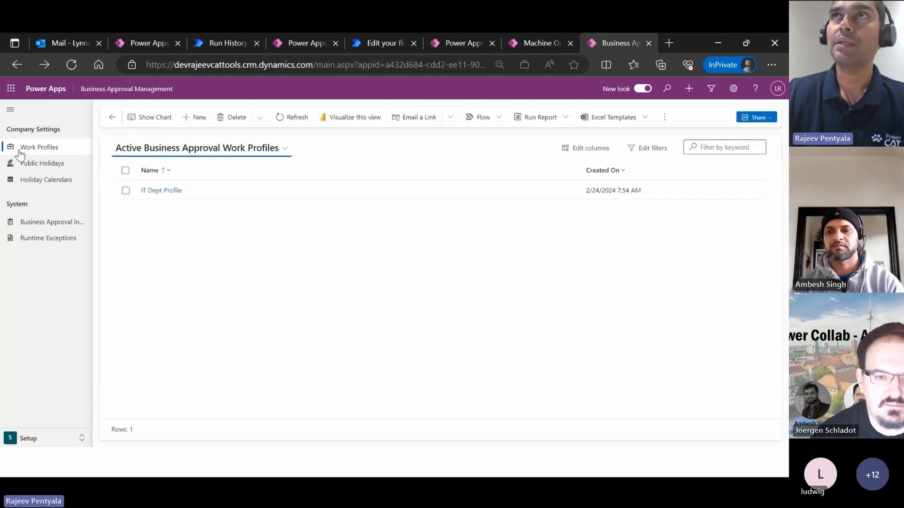
left_click(31, 440)
left_click(36, 391)
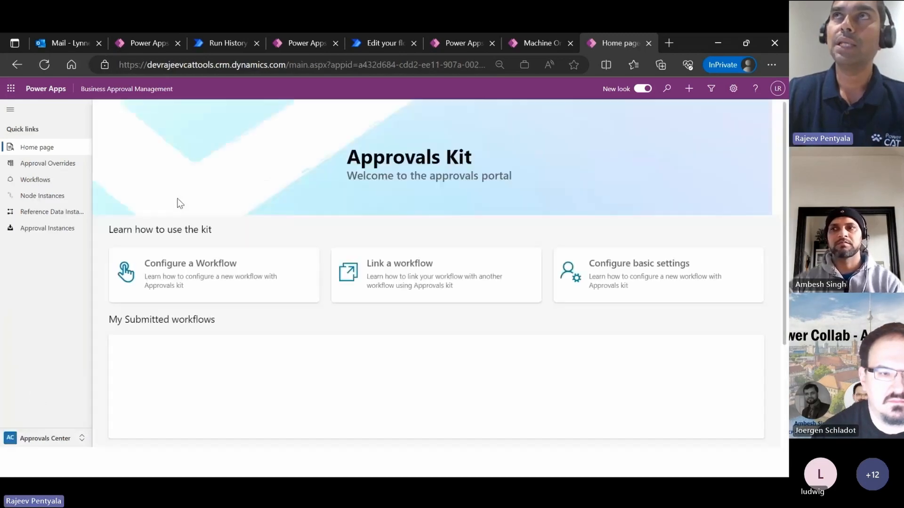
left_click(621, 282)
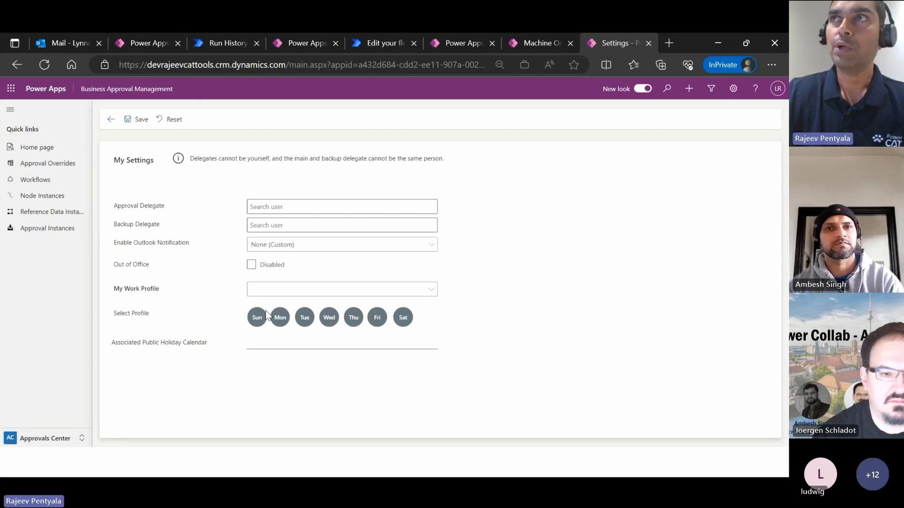
left_click(429, 296)
left_click(328, 306)
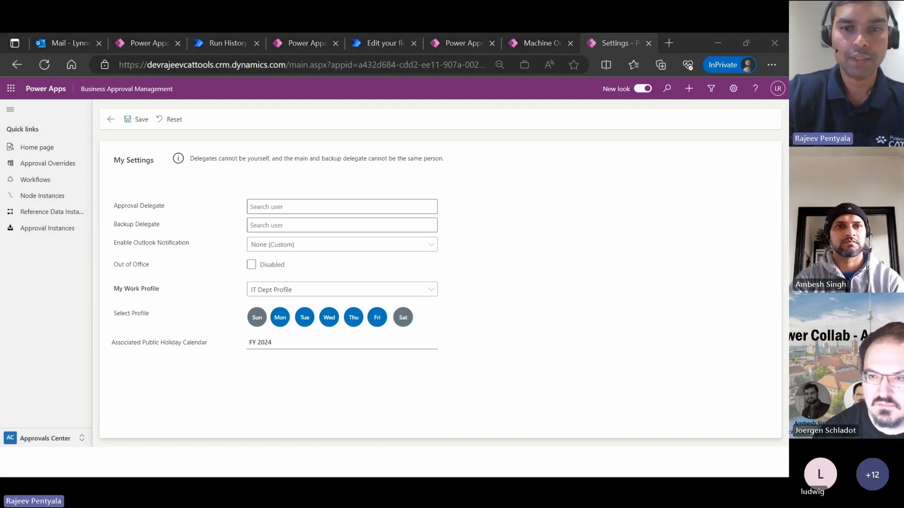
key("alt+Tab")
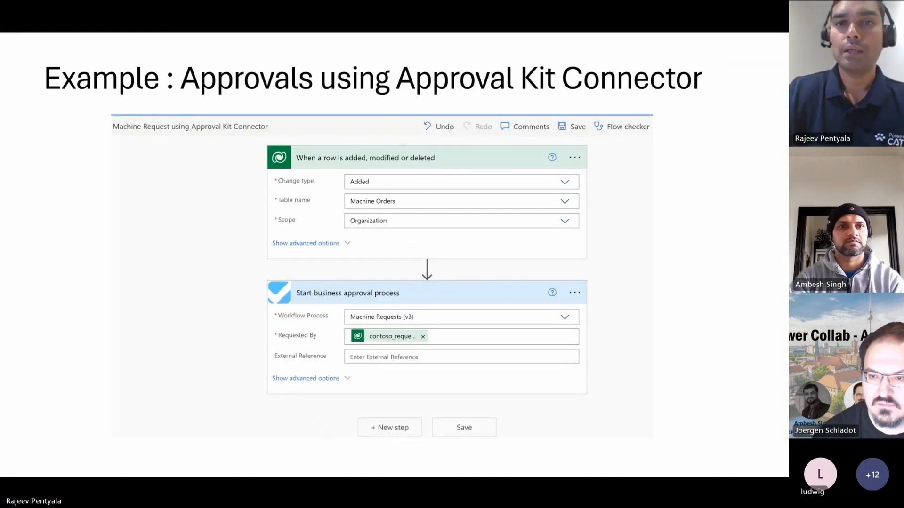
key("Right")
key("Right")
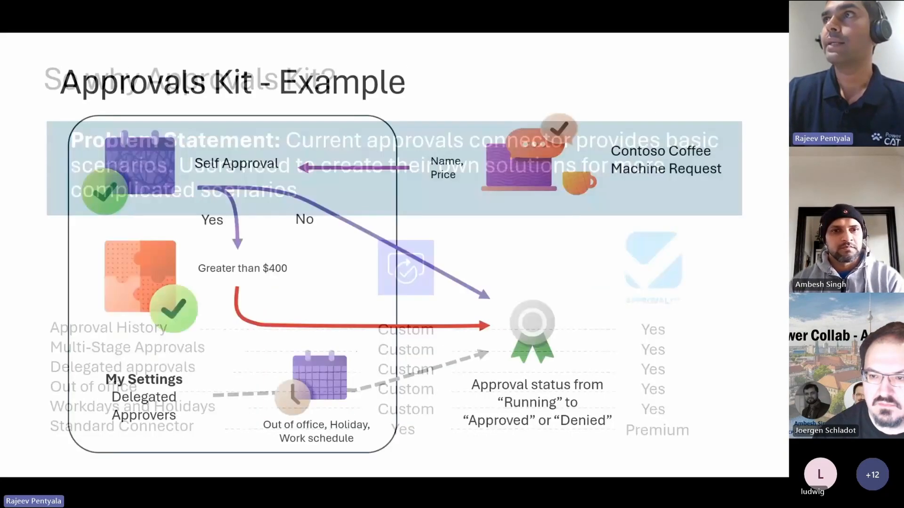
key("Left")
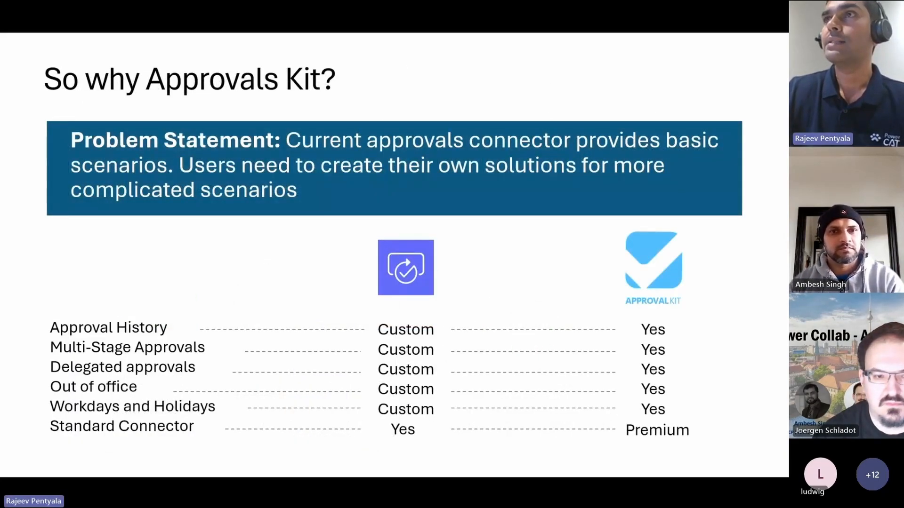